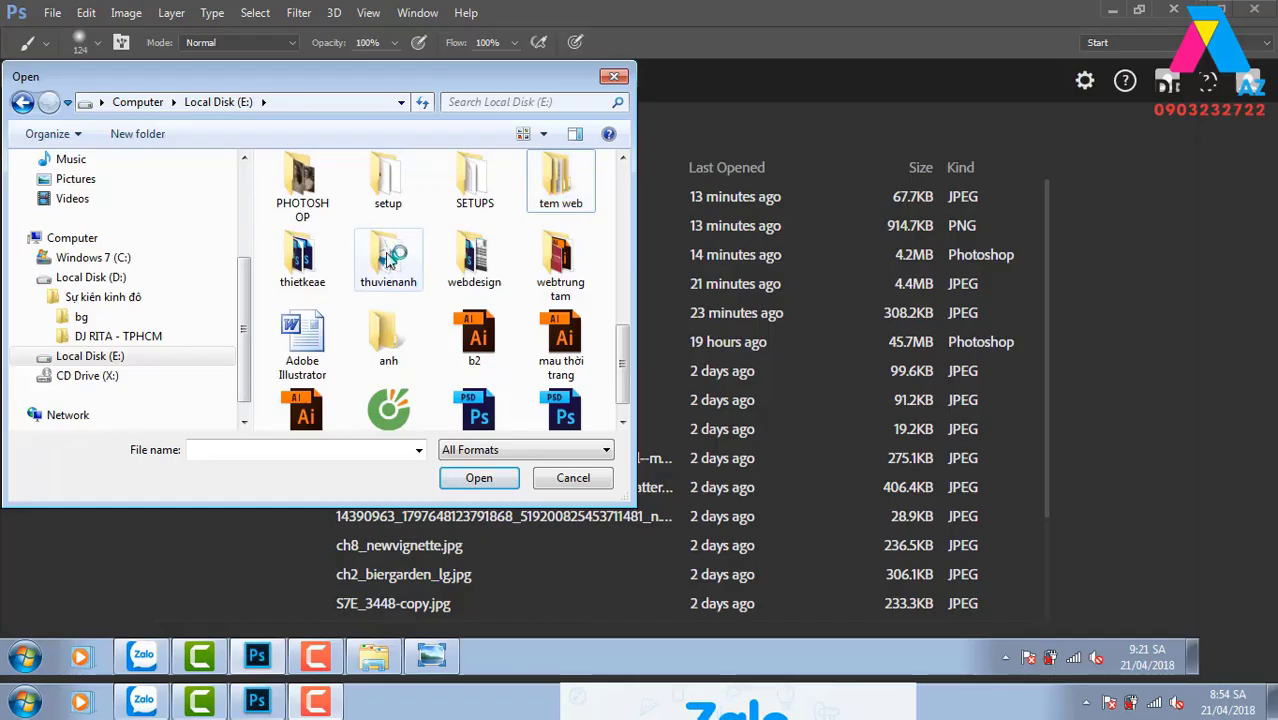
pyautogui.doubleClick(372, 262)
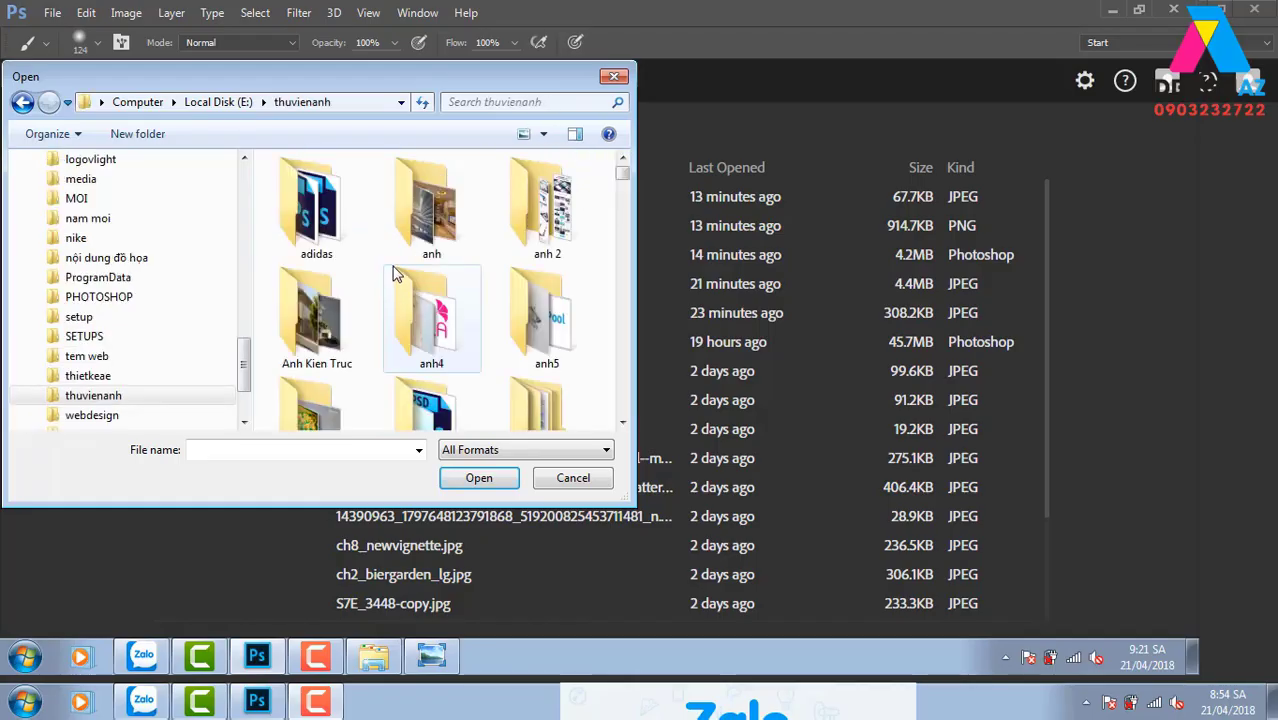
pyautogui.scroll(-3, 480, 300)
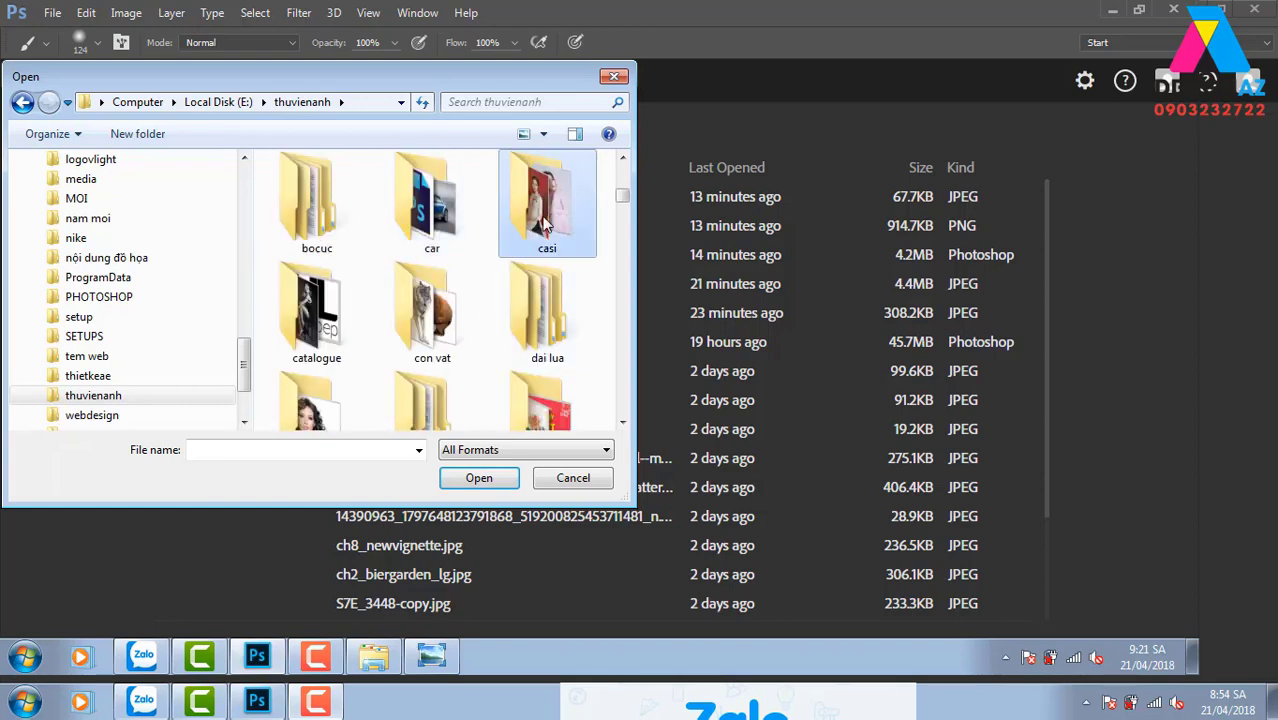
pyautogui.doubleClick(545, 225)
pyautogui.moveTo(621, 199)
pyautogui.mouseDown()
pyautogui.moveTo(622, 370)
pyautogui.moveTo(645, 280)
pyautogui.mouseUp()
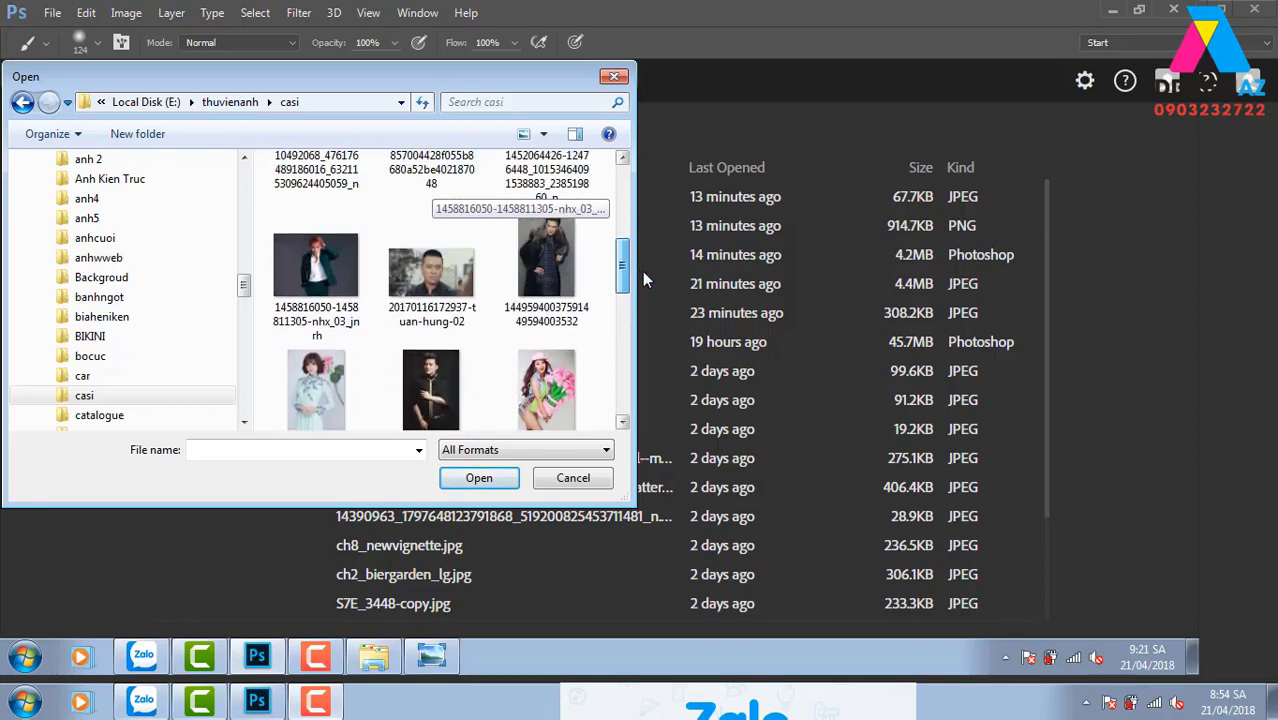
pyautogui.click(315, 270)
pyautogui.click(479, 477)
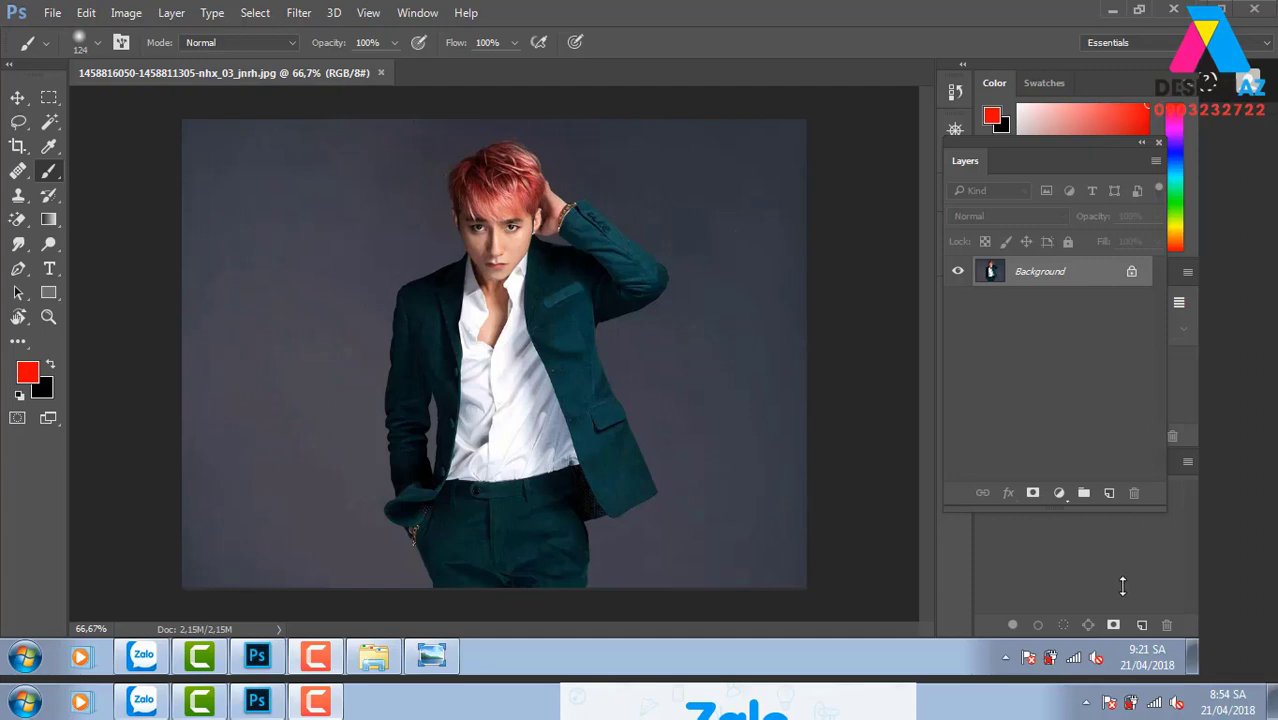
# Step: Show the fill and adjustment layer options at the bottom of the Layers panel
pyautogui.click(1059, 493)
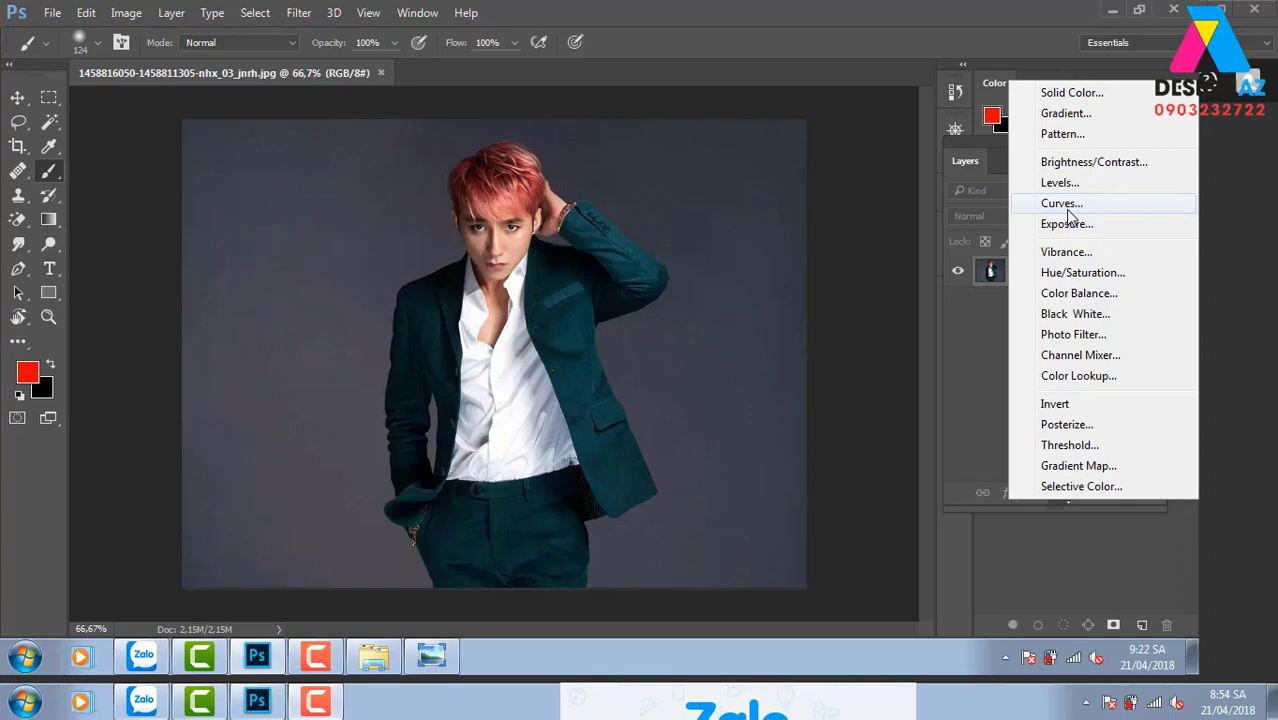
pyautogui.click(1068, 208)
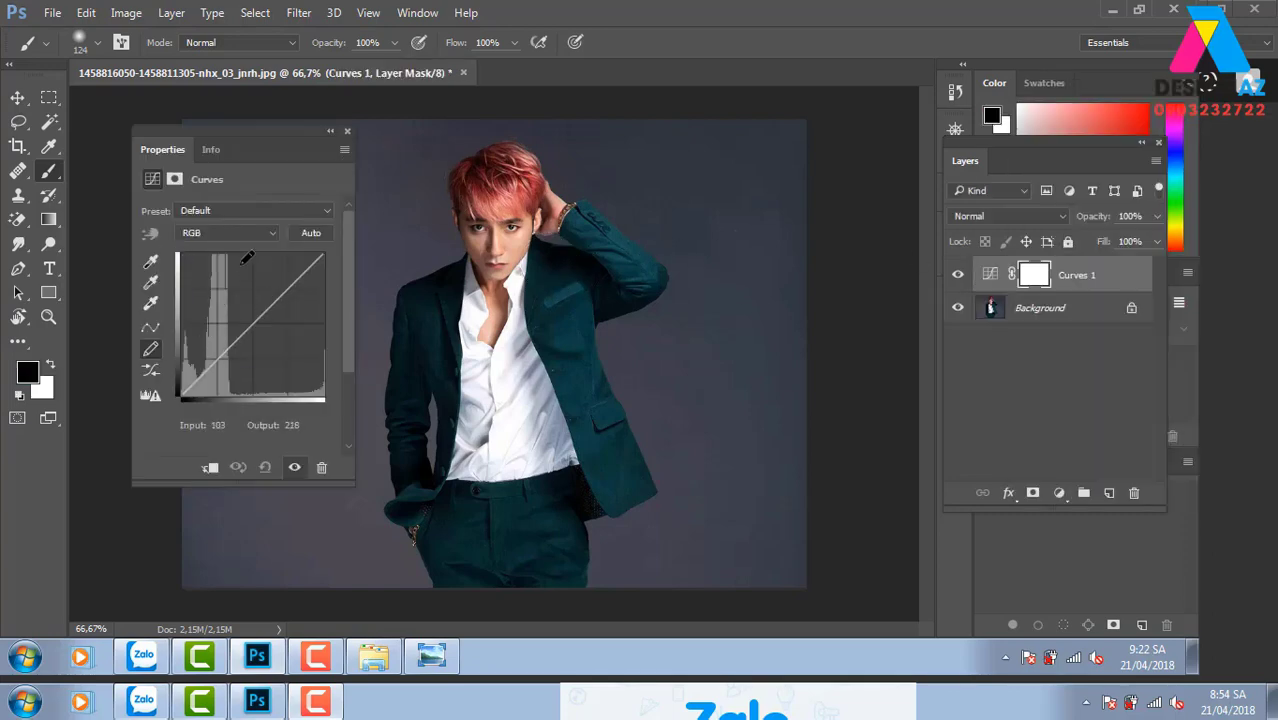
pyautogui.click(250, 234)
pyautogui.click(240, 283)
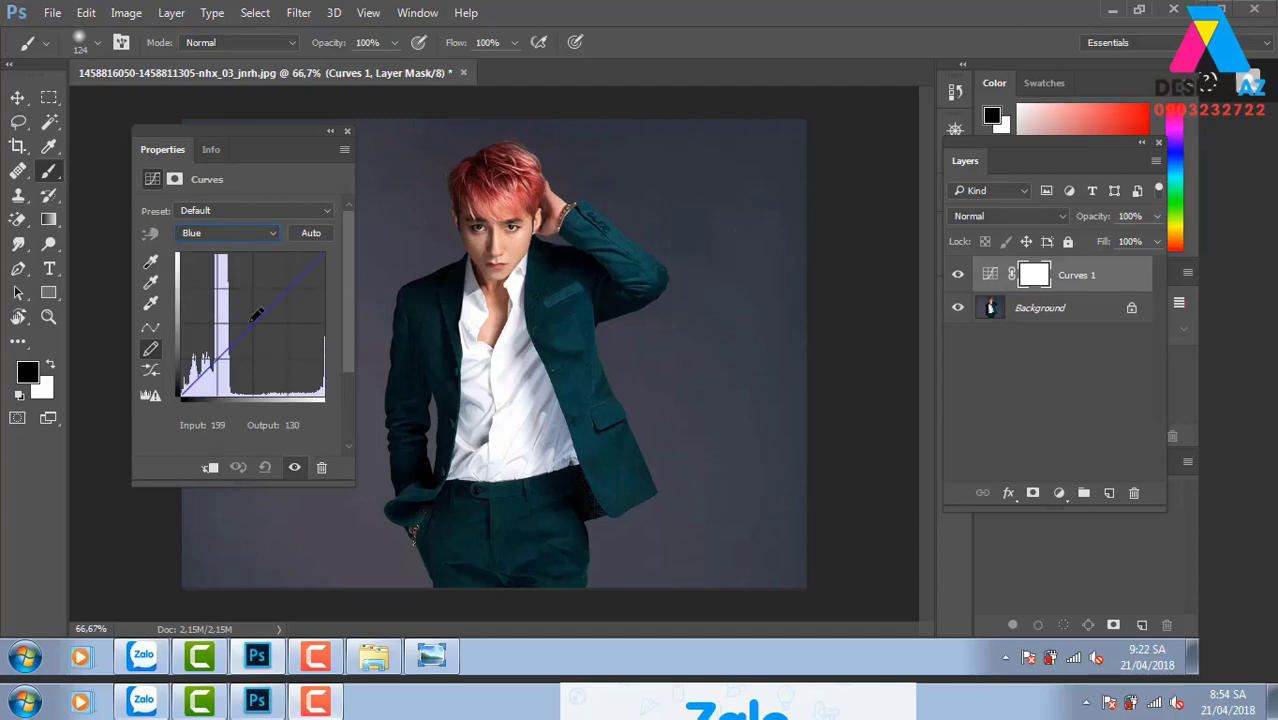
pyautogui.moveTo(199, 317); pyautogui.dragTo(330, 318)
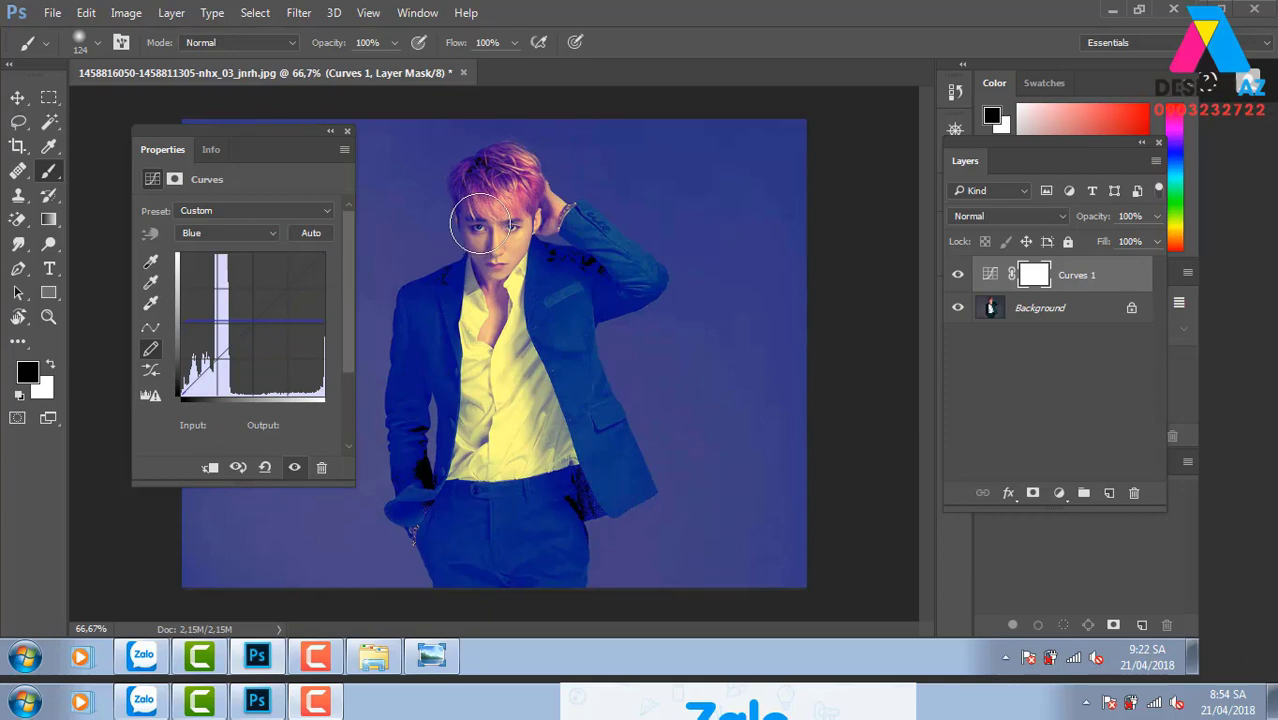
pyautogui.click(347, 131)
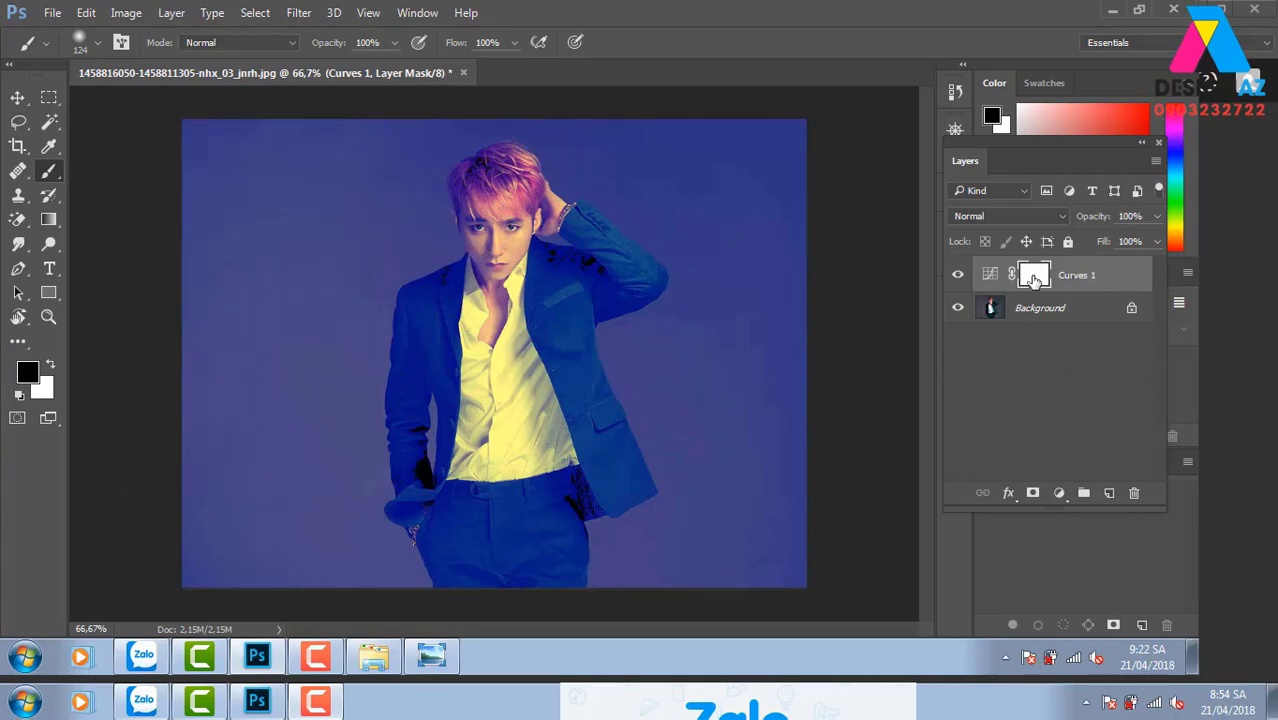
pyautogui.click(1049, 216)
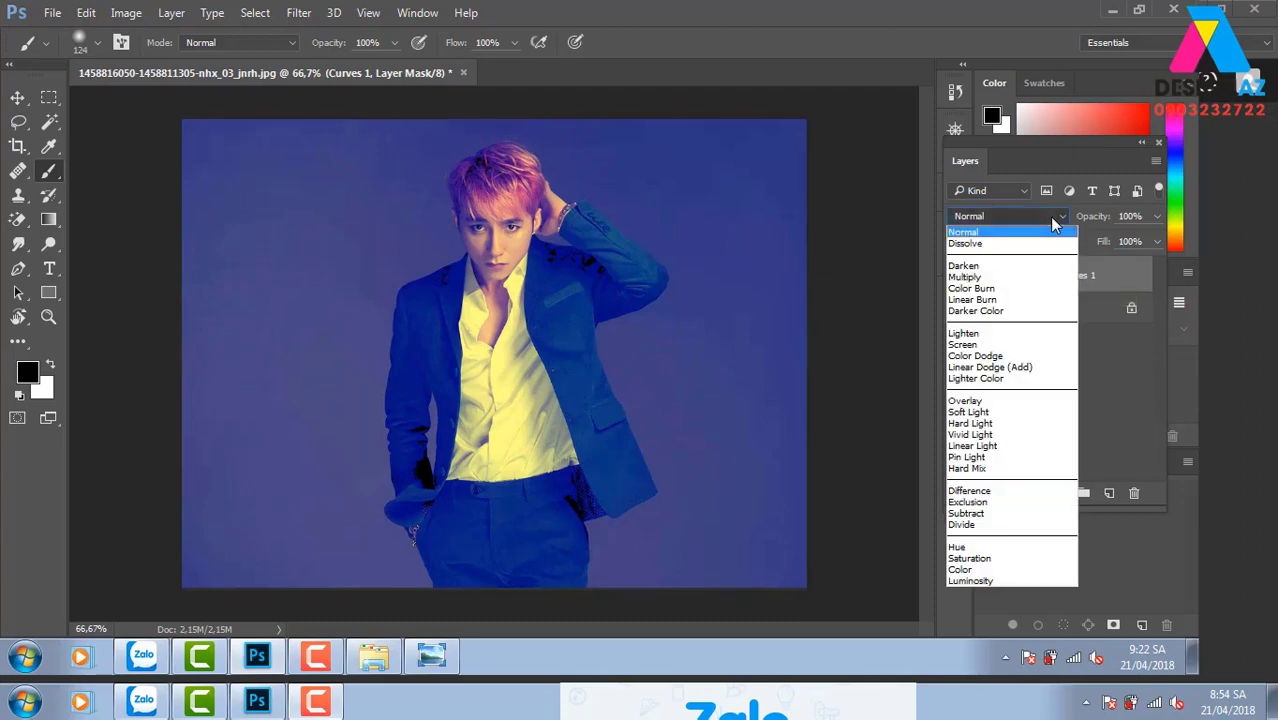
pyautogui.click(990, 412)
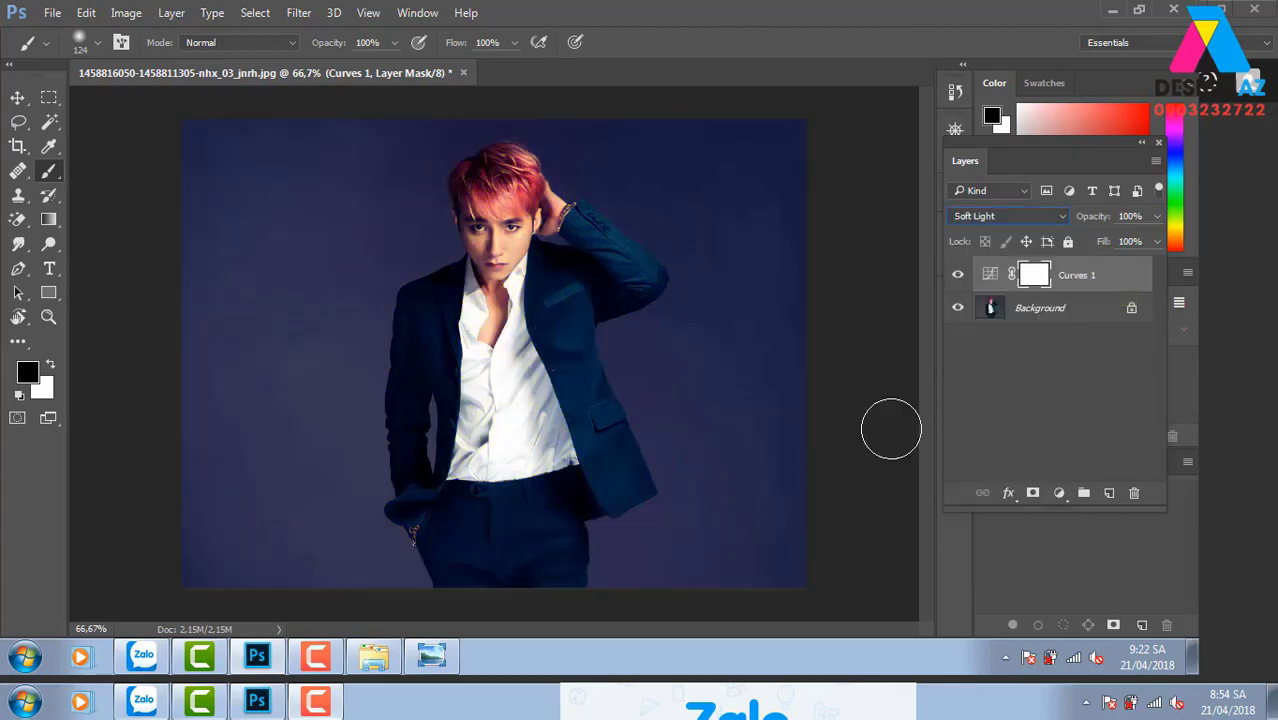
pyautogui.click(957, 275)
pyautogui.moveTo(1112, 273); pyautogui.dragTo(1134, 493)
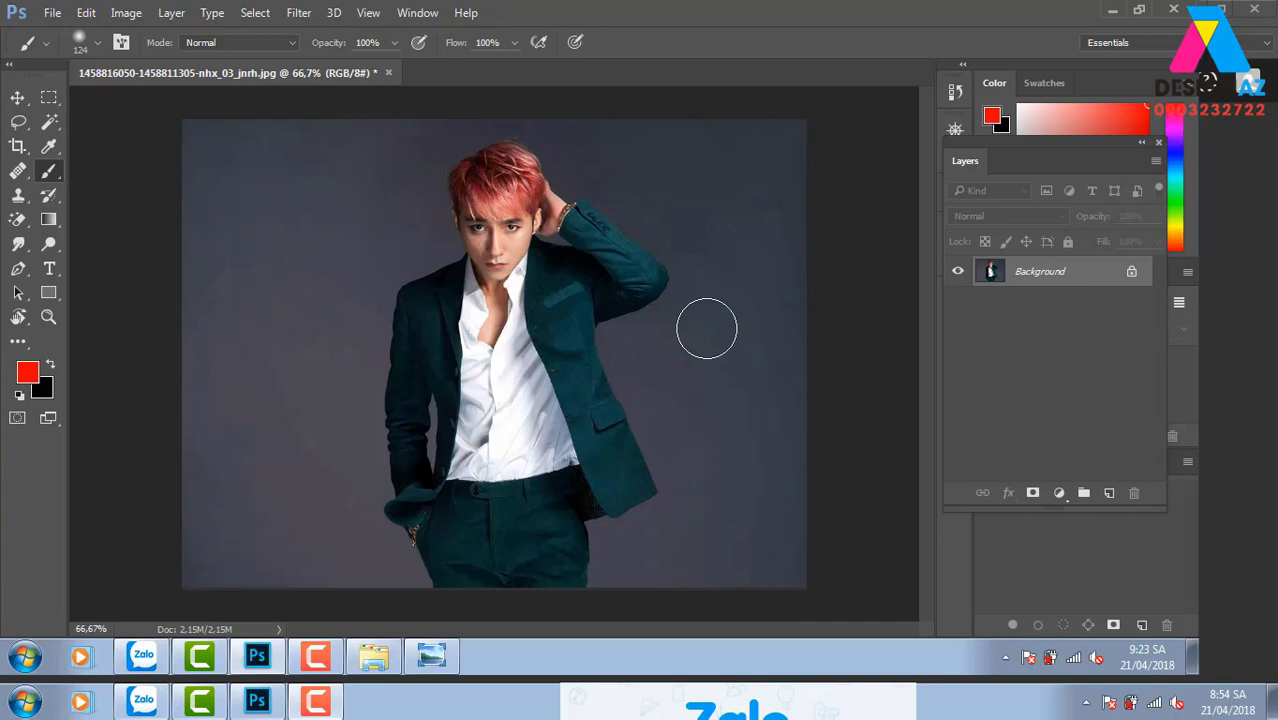
# Step: Duplicate the photo as Layer 1 and trial a Red black input of 253 in Levels
pyautogui.hotkey('ctrl', 'j')
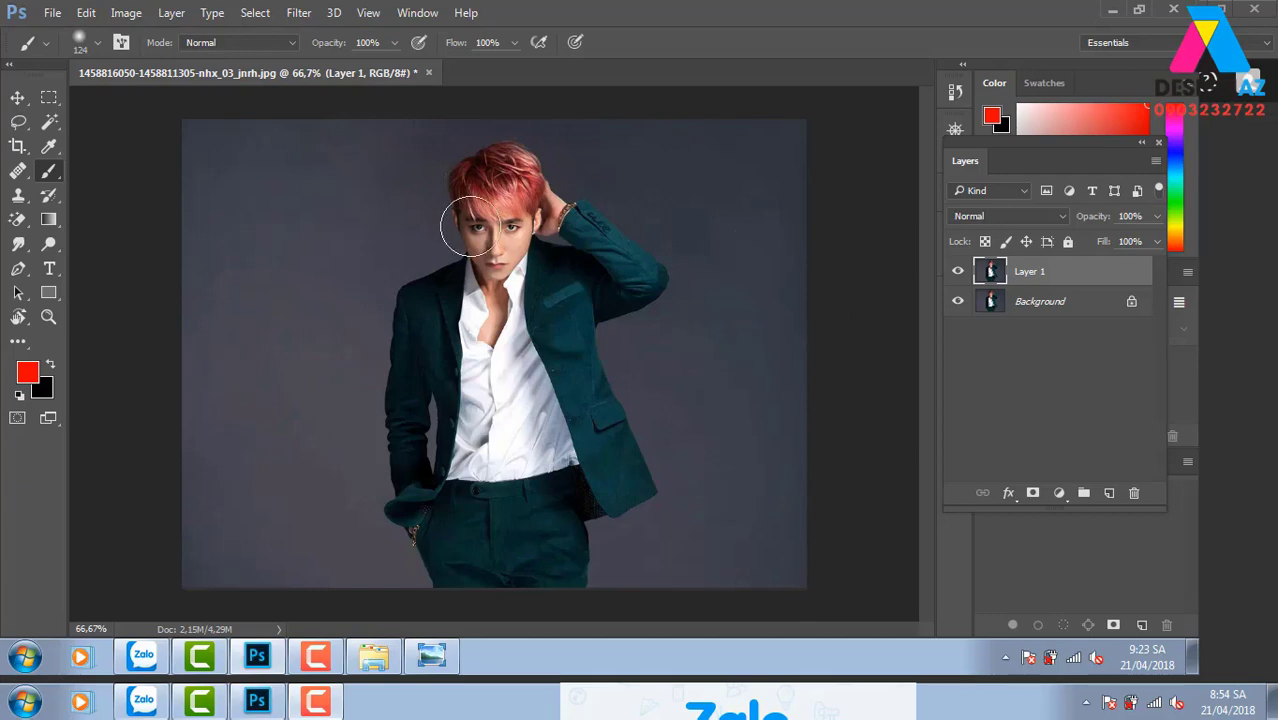
pyautogui.click(127, 14)
pyautogui.moveTo(155, 60)
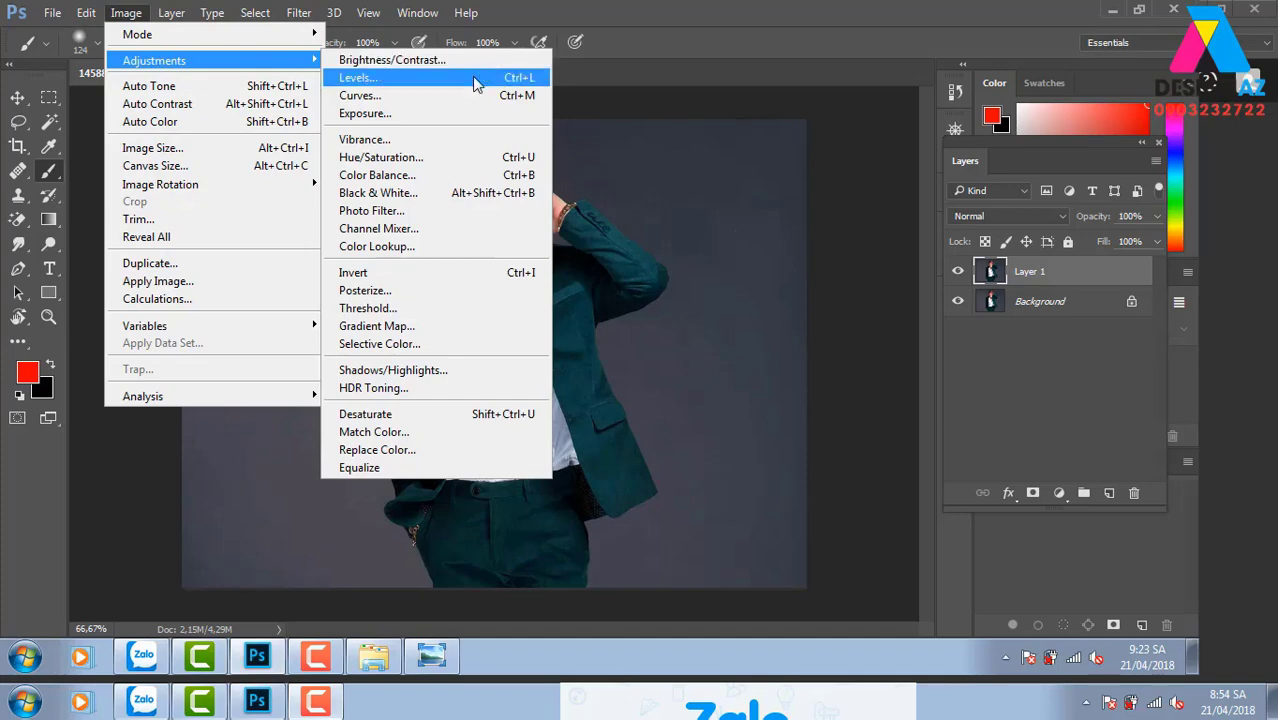
pyautogui.click(477, 78)
pyautogui.click(975, 155)
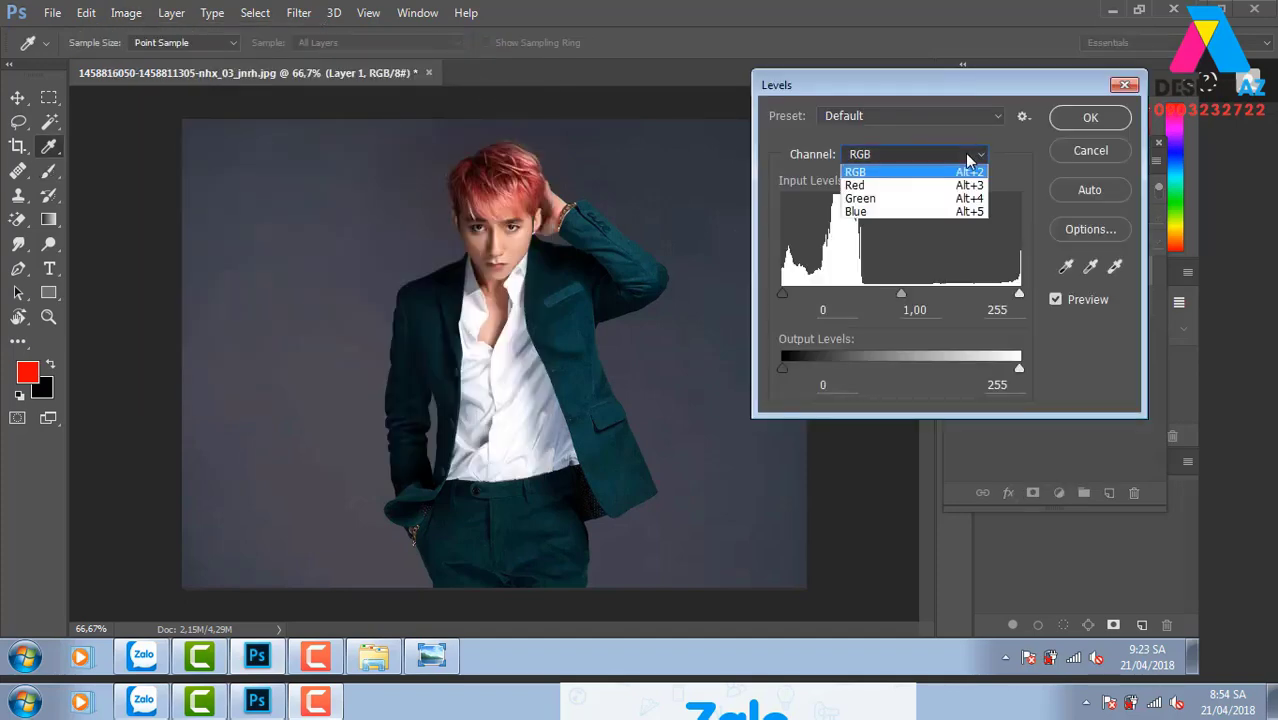
pyautogui.click(913, 186)
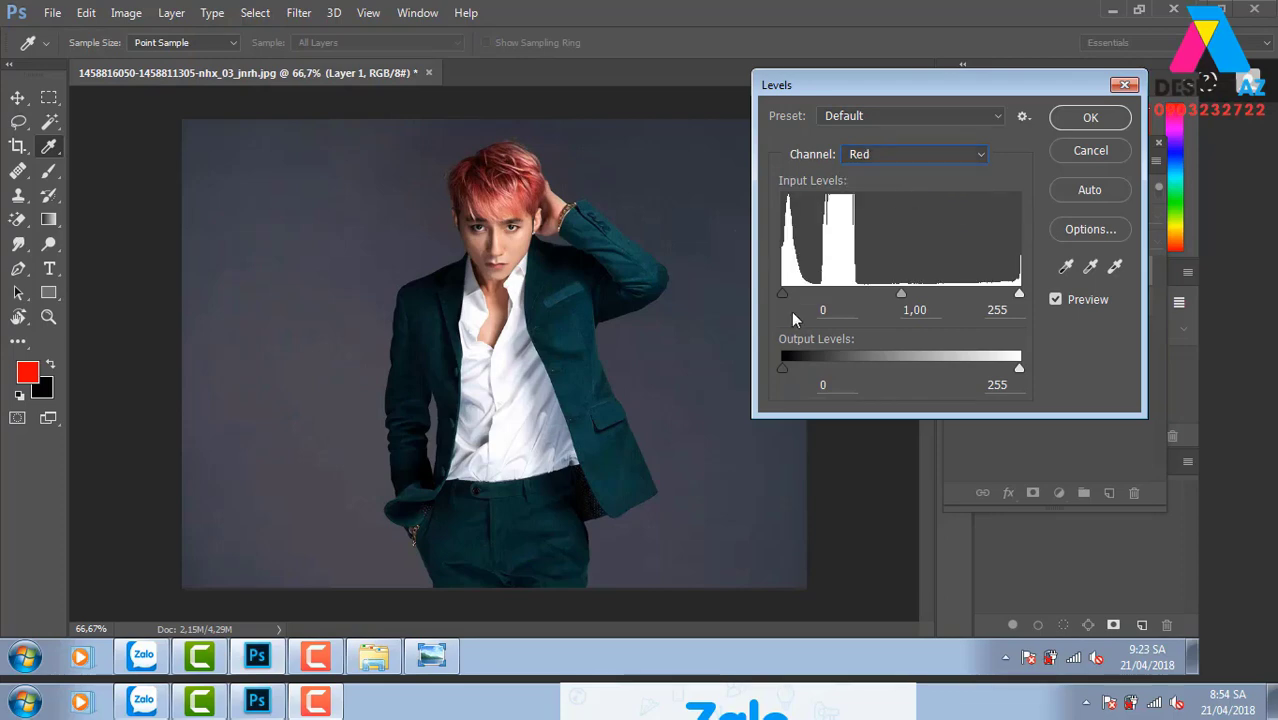
pyautogui.moveTo(783, 292); pyautogui.dragTo(1053, 296)
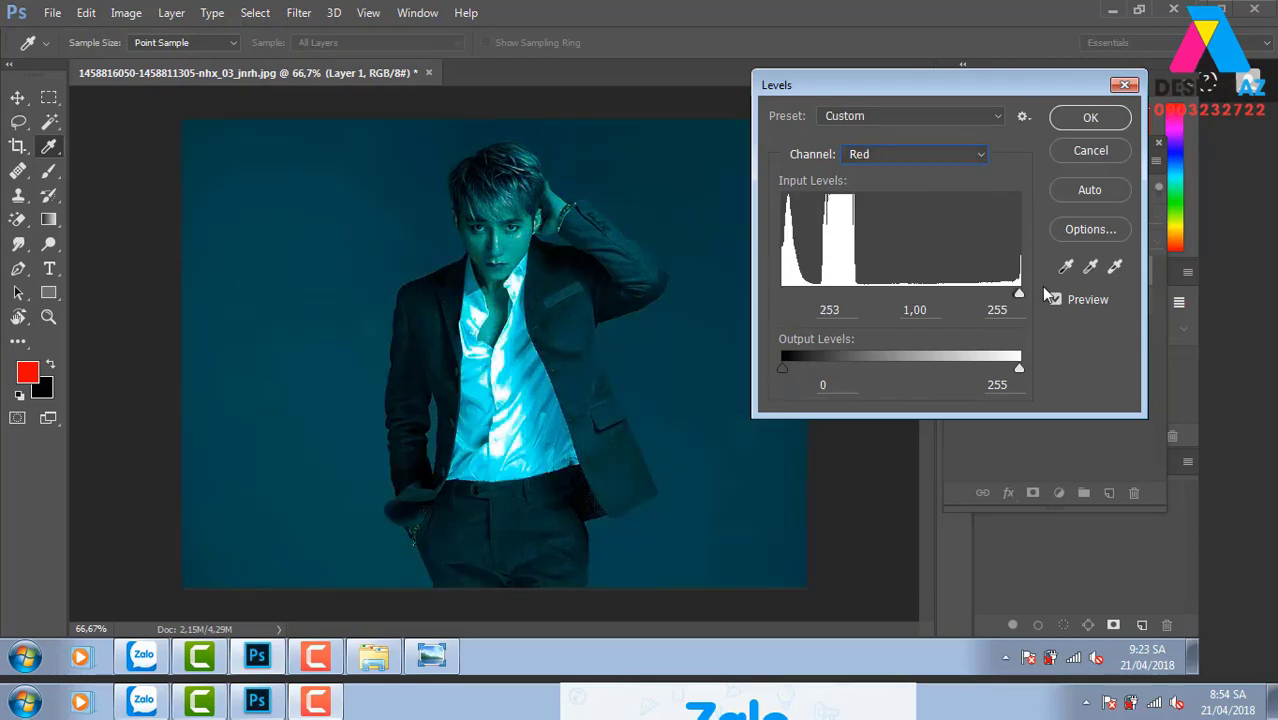
pyautogui.hotkey('ctrl', 'z')
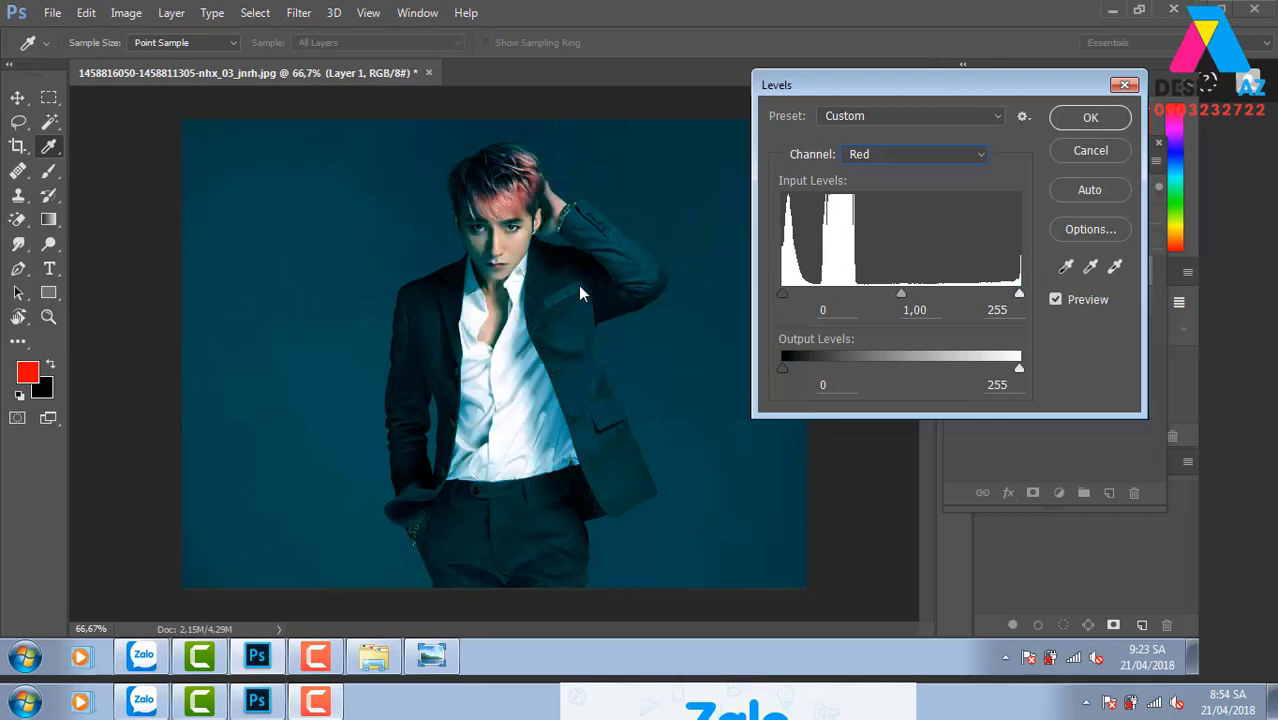
# Step: Try adjusting the Green and Blue channel black input levels in Levels
pyautogui.click(938, 155)
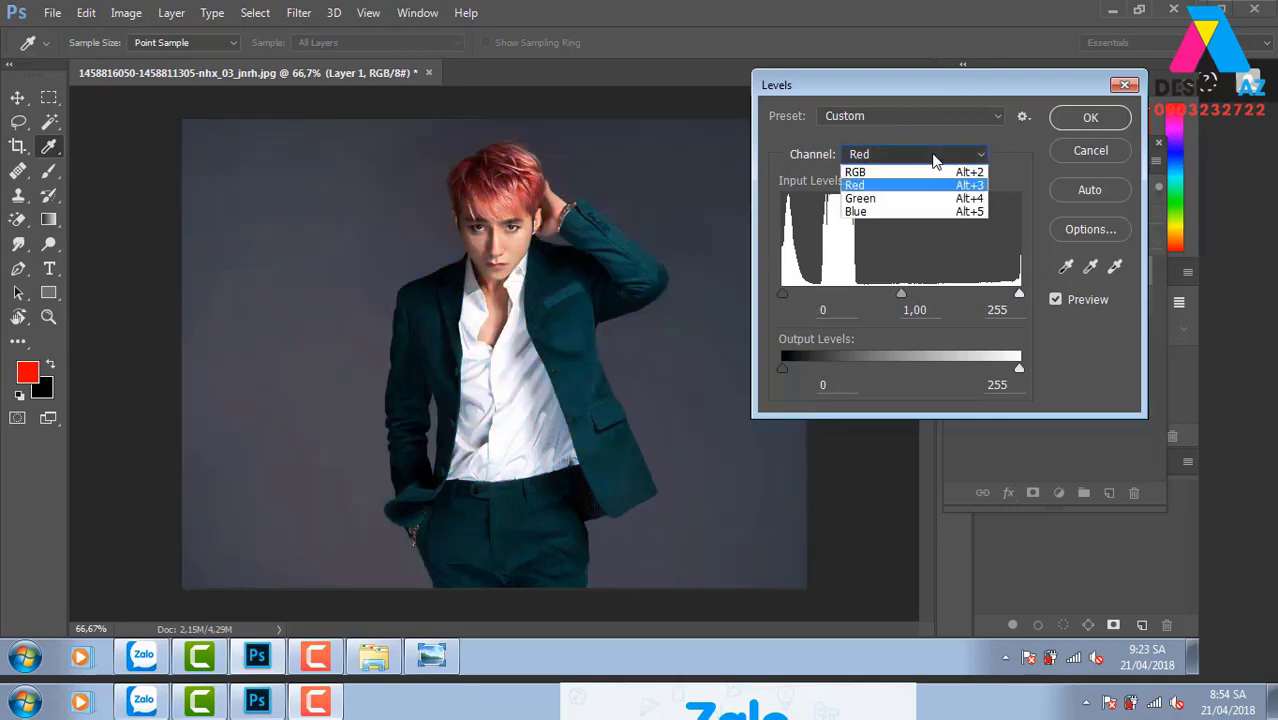
pyautogui.click(885, 195)
pyautogui.moveTo(783, 292)
pyautogui.mouseDown()
pyautogui.moveTo(1060, 290)
pyautogui.moveTo(722, 277)
pyautogui.mouseUp()
pyautogui.click(915, 154)
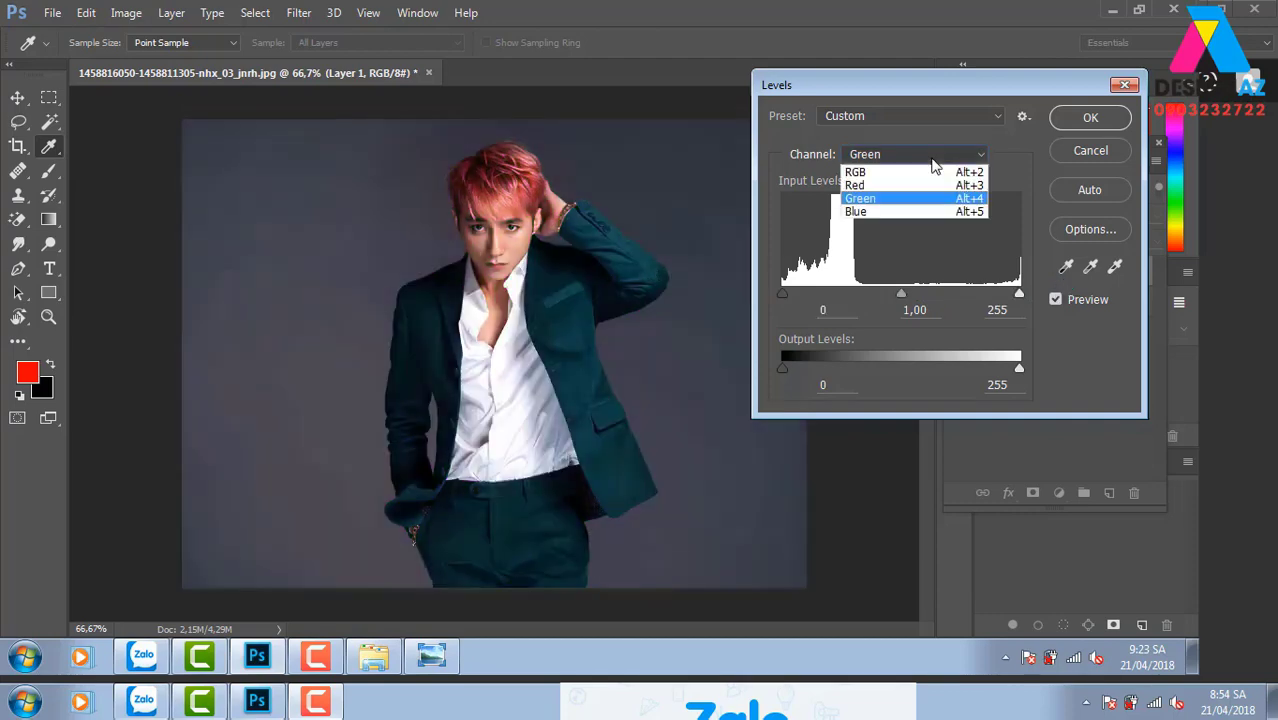
pyautogui.click(896, 212)
pyautogui.moveTo(784, 293)
pyautogui.mouseDown()
pyautogui.moveTo(1012, 295)
pyautogui.moveTo(784, 293)
pyautogui.mouseUp()
# Step: Set the Red channel black input level to 253 and apply Levels
pyautogui.click(962, 157)
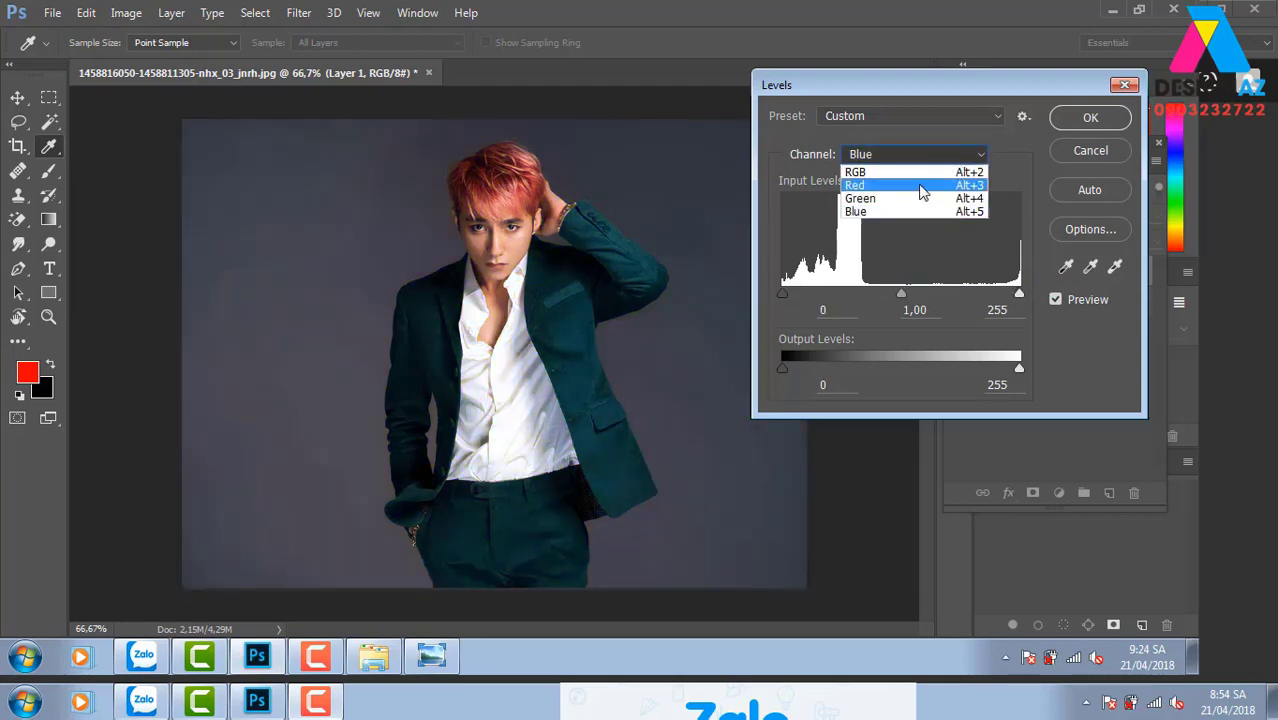
pyautogui.click(910, 186)
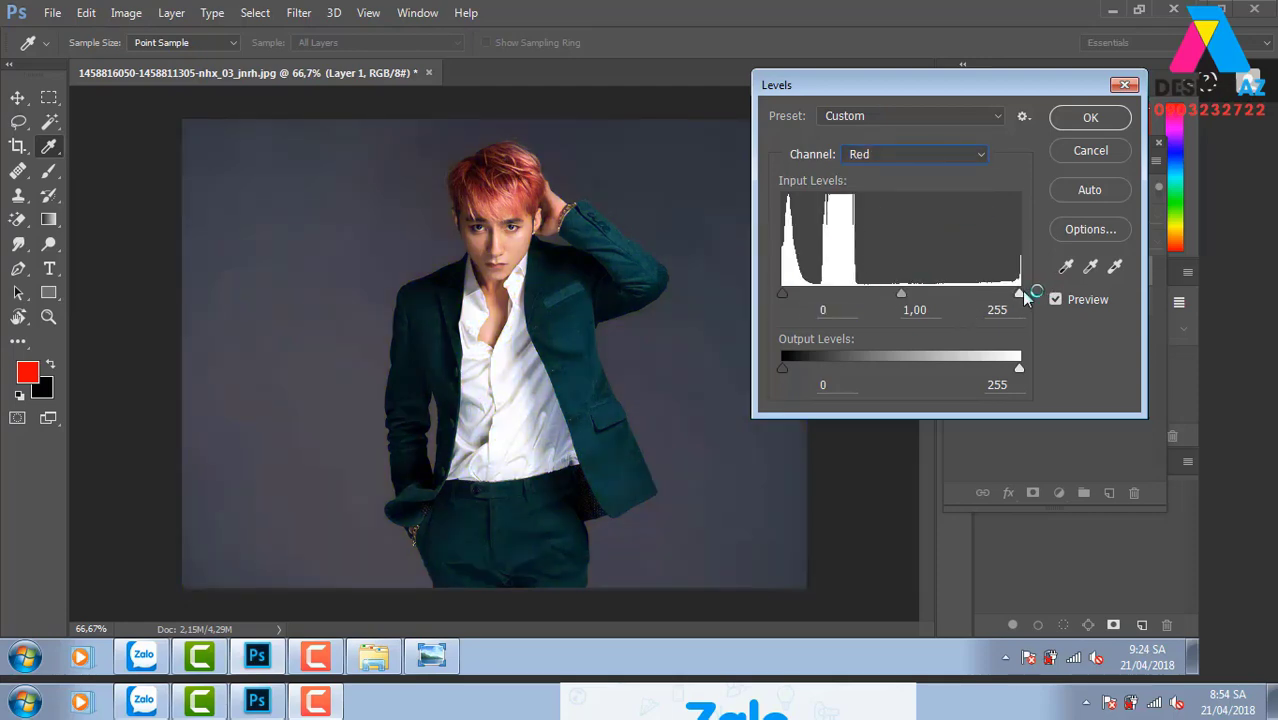
pyautogui.moveTo(1022, 294)
pyautogui.mouseDown()
pyautogui.moveTo(869, 294)
pyautogui.moveTo(1019, 294)
pyautogui.mouseUp()
pyautogui.moveTo(782, 293); pyautogui.dragTo(1036, 297)
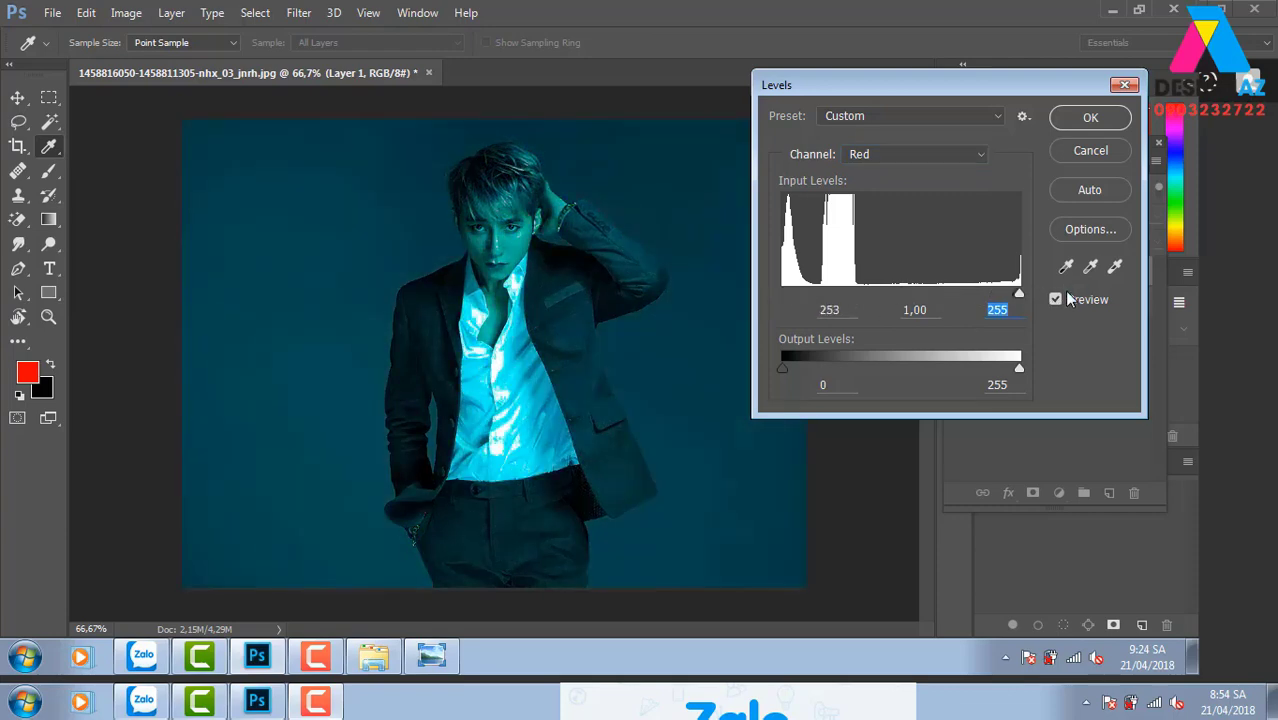
pyautogui.hotkey('shift', 'Tab')
pyautogui.hotkey('shift', 'Tab')
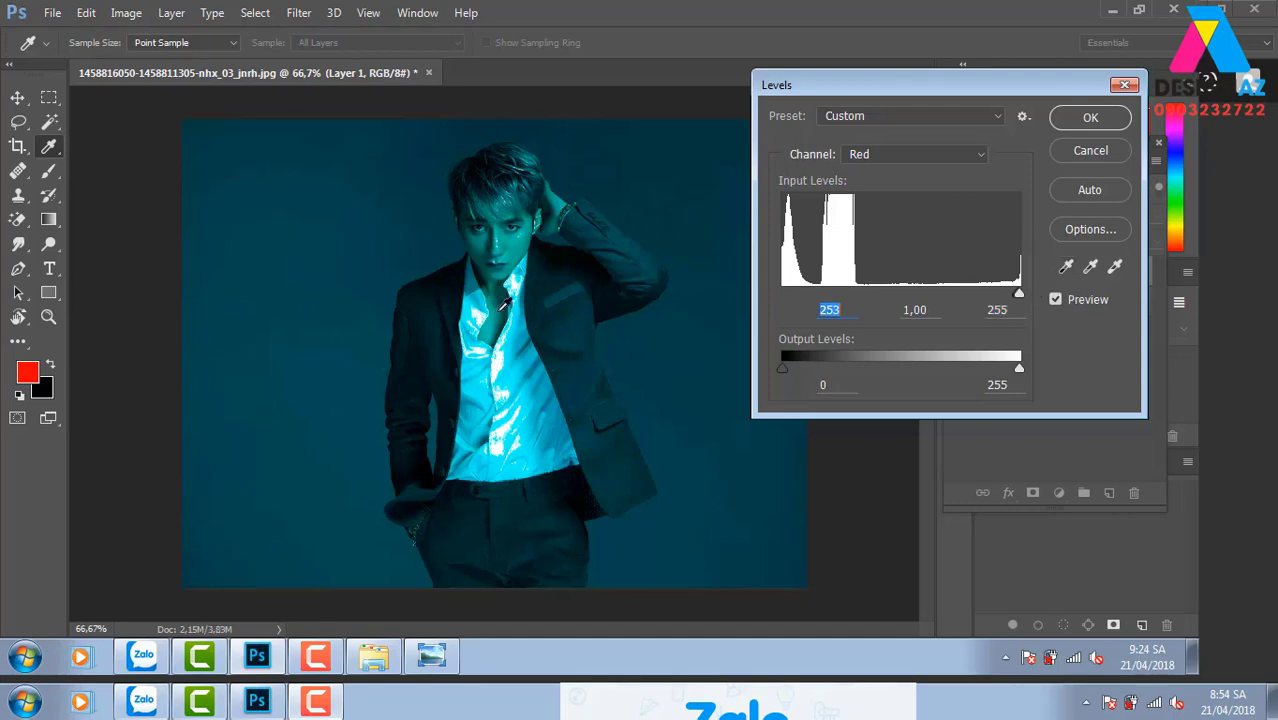
pyautogui.click(1088, 120)
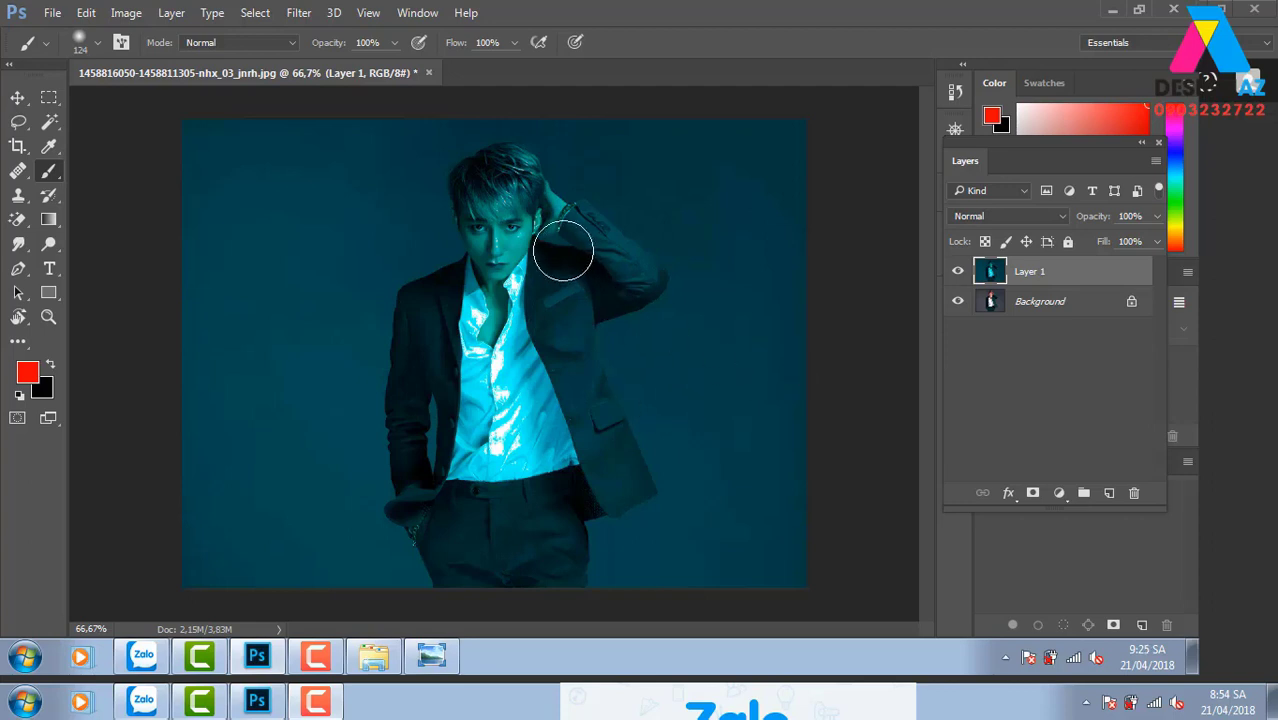
# Step: Switch to the History Brush Tool in the Tools panel
pyautogui.click(49, 197)
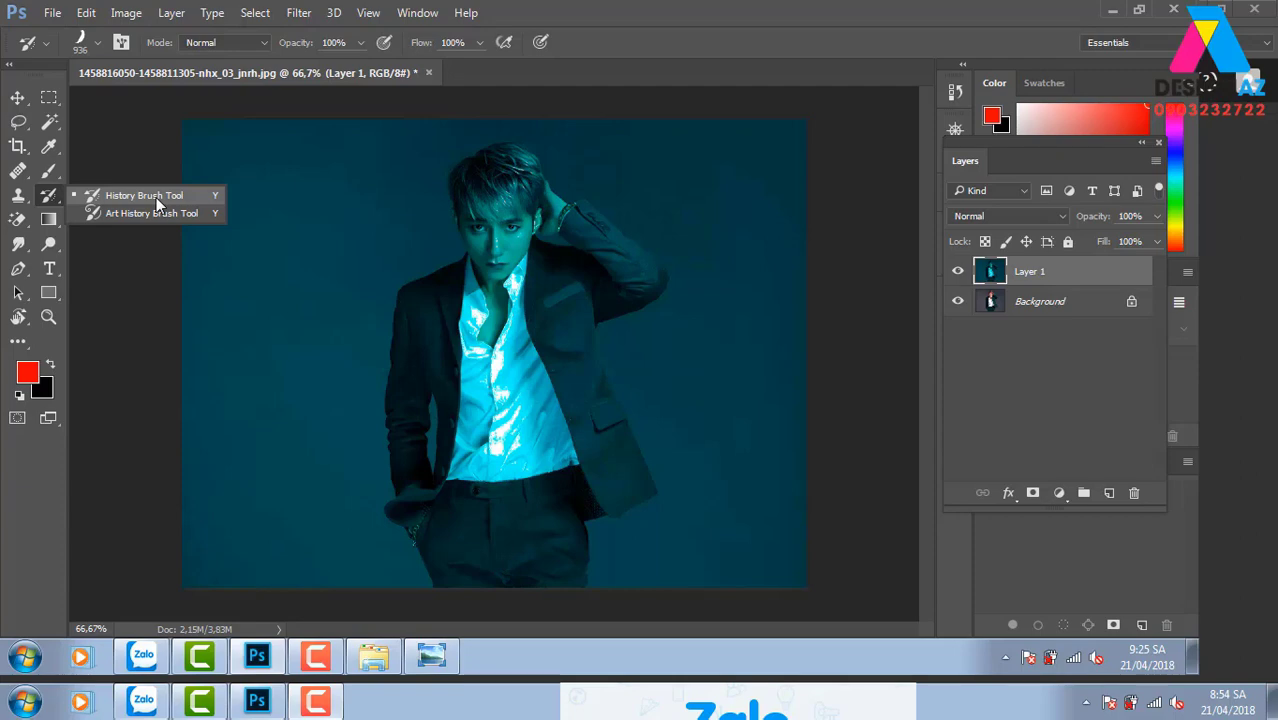
# Step: Compare Layer 1 with the original and set a soft round 124 px brush tip
pyautogui.click(958, 271)
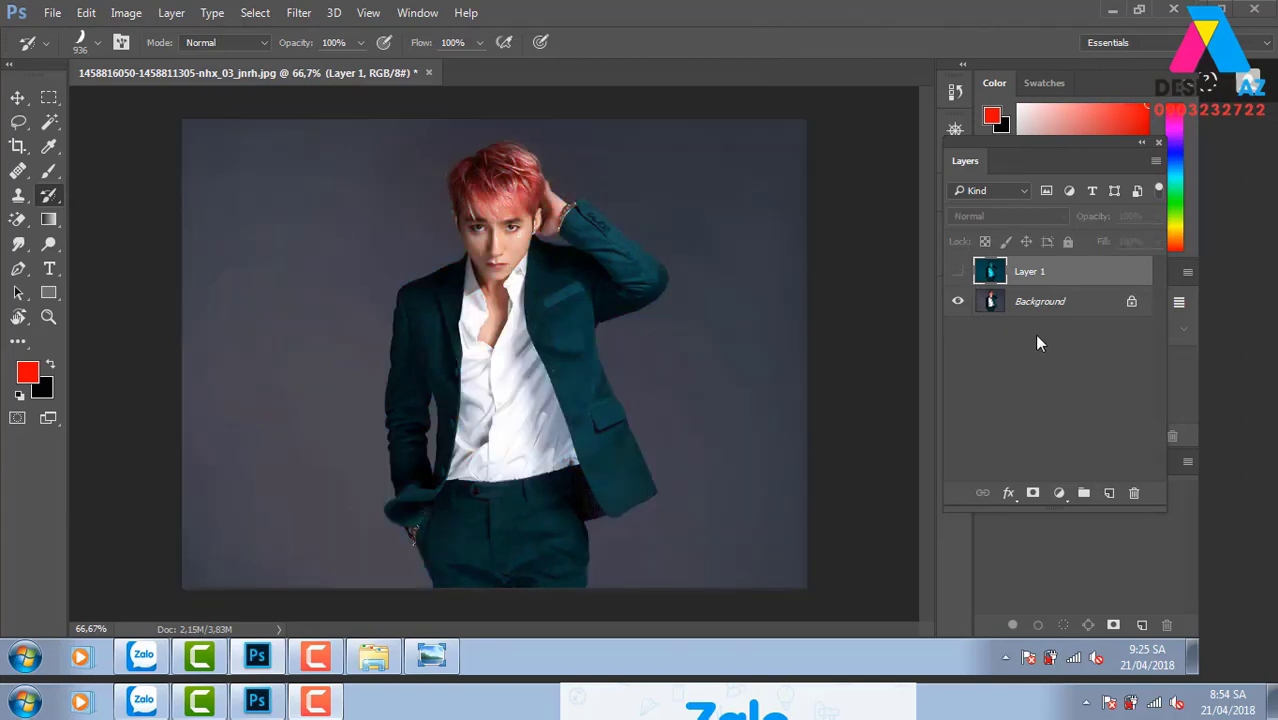
pyautogui.click(958, 271)
pyautogui.click(98, 41)
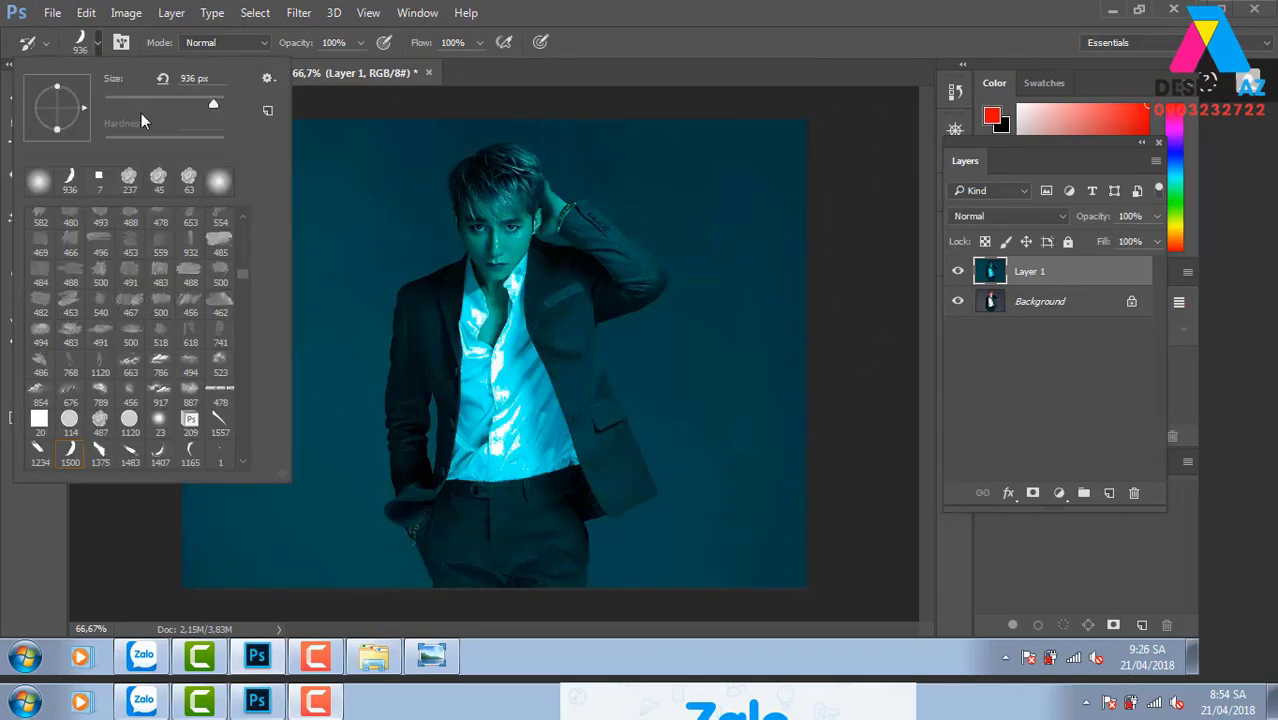
pyautogui.click(38, 181)
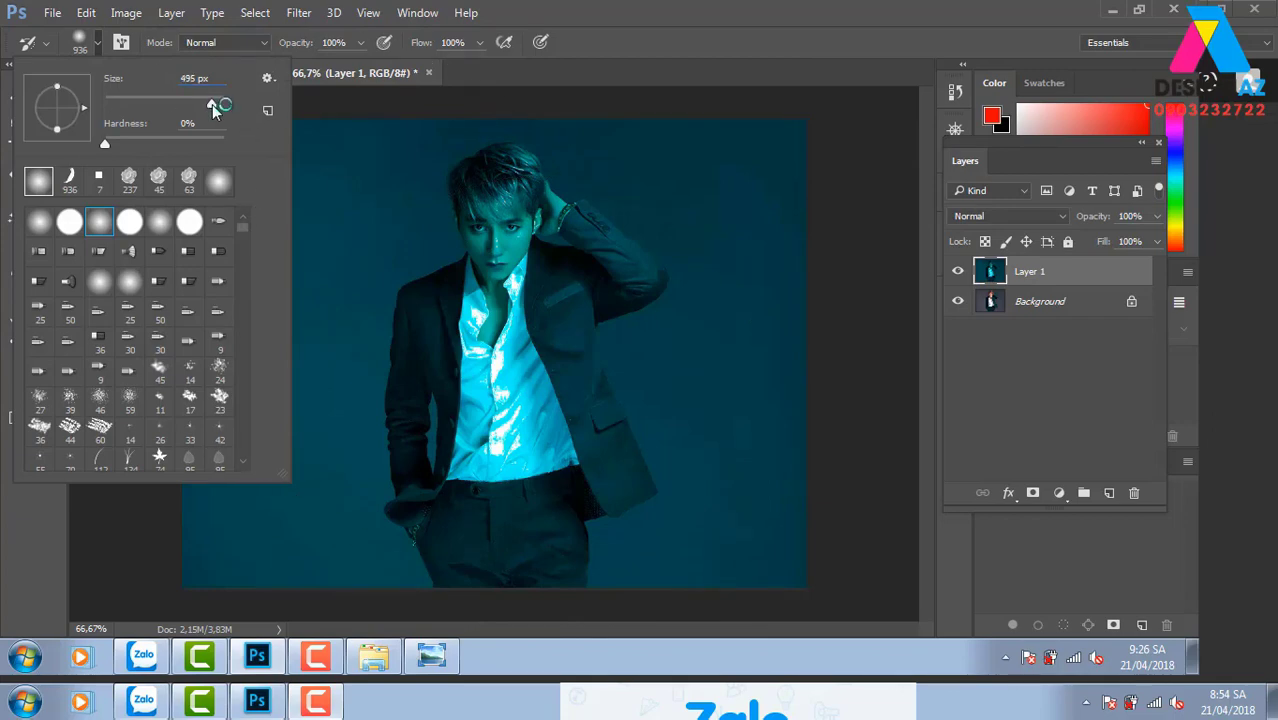
pyautogui.moveTo(213, 106); pyautogui.dragTo(170, 106)
# Step: Paint natural colour back onto the collar, chest, face, neck, white shirt and jacket
pyautogui.moveTo(460, 292); pyautogui.dragTo(527, 290)
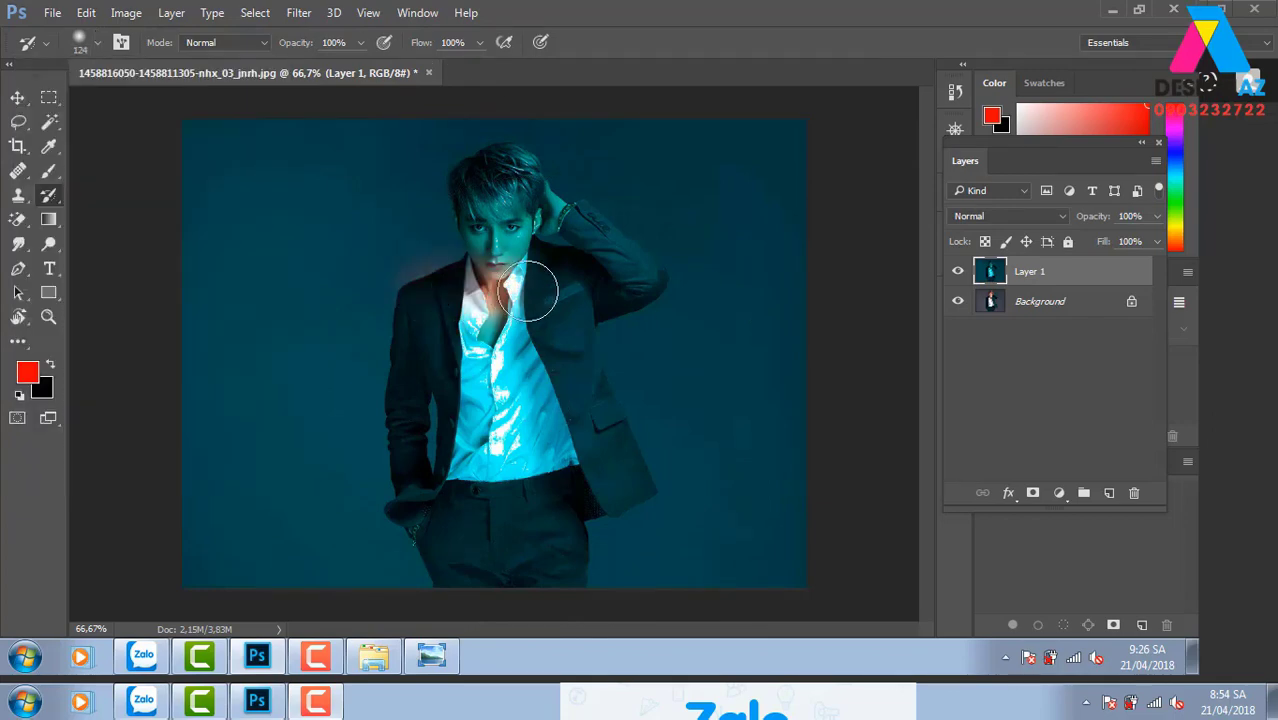
pyautogui.moveTo(440, 300)
pyautogui.mouseDown()
pyautogui.moveTo(408, 305)
pyautogui.moveTo(593, 305)
pyautogui.moveTo(416, 345)
pyautogui.moveTo(590, 326)
pyautogui.moveTo(385, 519)
pyautogui.mouseUp()
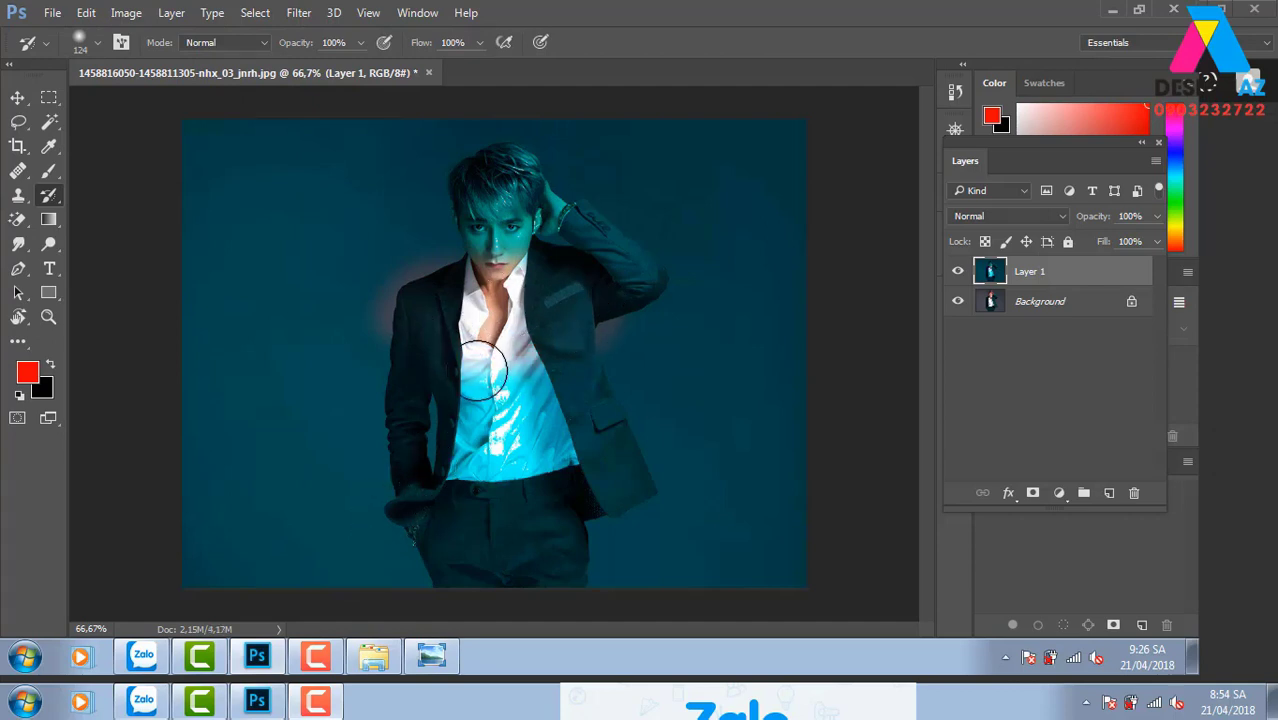
pyautogui.moveTo(493, 265)
pyautogui.mouseDown()
pyautogui.moveTo(471, 243)
pyautogui.moveTo(536, 228)
pyautogui.moveTo(464, 263)
pyautogui.moveTo(442, 222)
pyautogui.mouseUp()
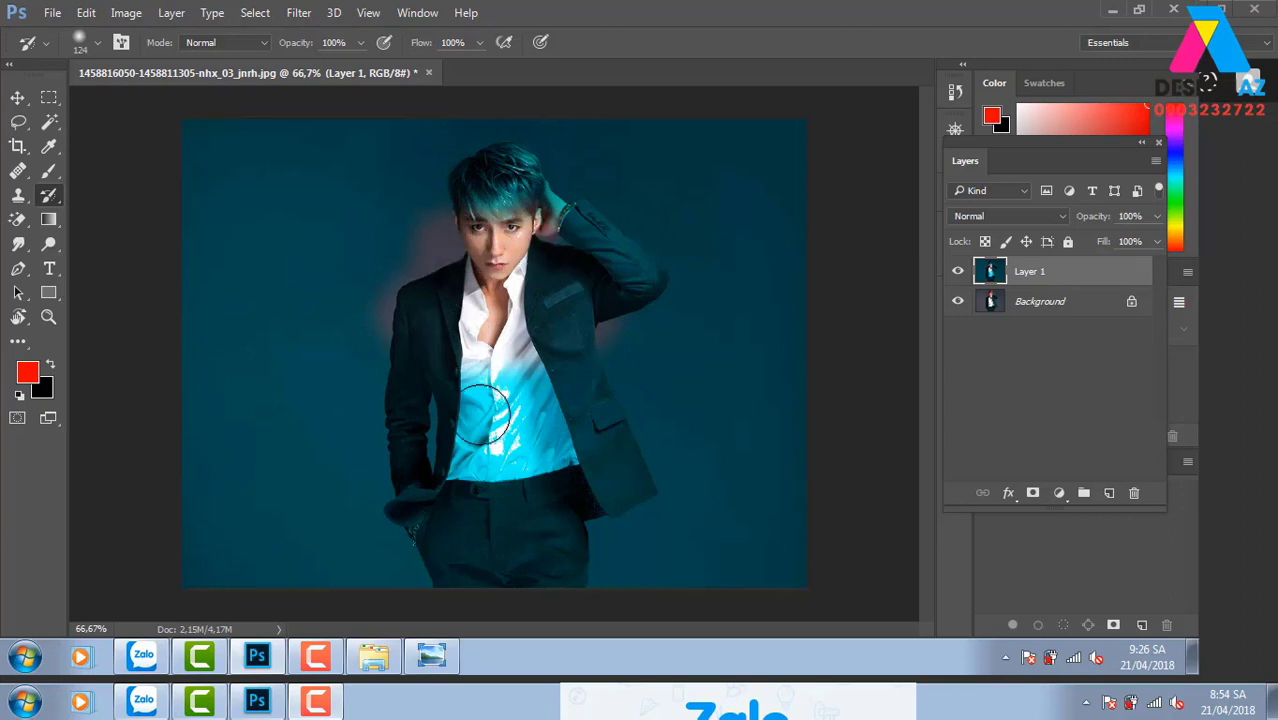
pyautogui.moveTo(475, 310)
pyautogui.mouseDown()
pyautogui.moveTo(428, 471)
pyautogui.moveTo(440, 321)
pyautogui.moveTo(486, 356)
pyautogui.moveTo(525, 465)
pyautogui.mouseUp()
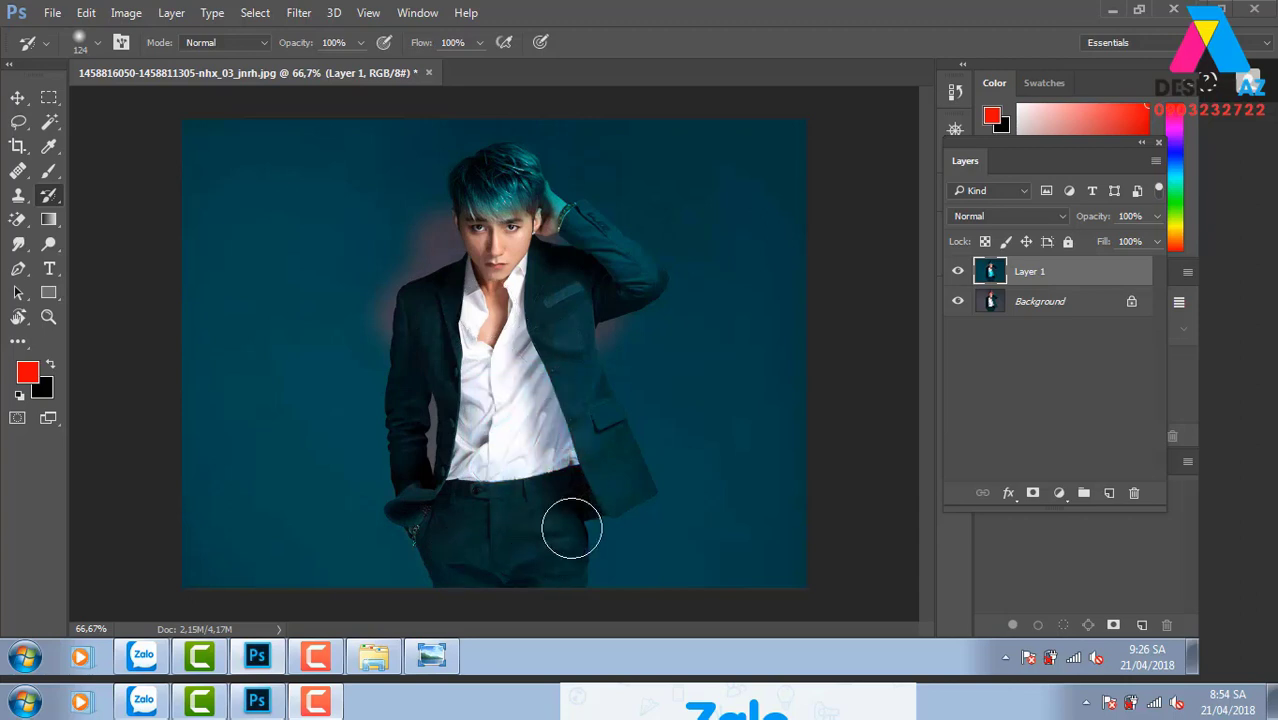
pyautogui.moveTo(572, 347)
pyautogui.mouseDown()
pyautogui.moveTo(622, 451)
pyautogui.moveTo(573, 285)
pyautogui.moveTo(611, 240)
pyautogui.moveTo(661, 302)
pyautogui.mouseUp()
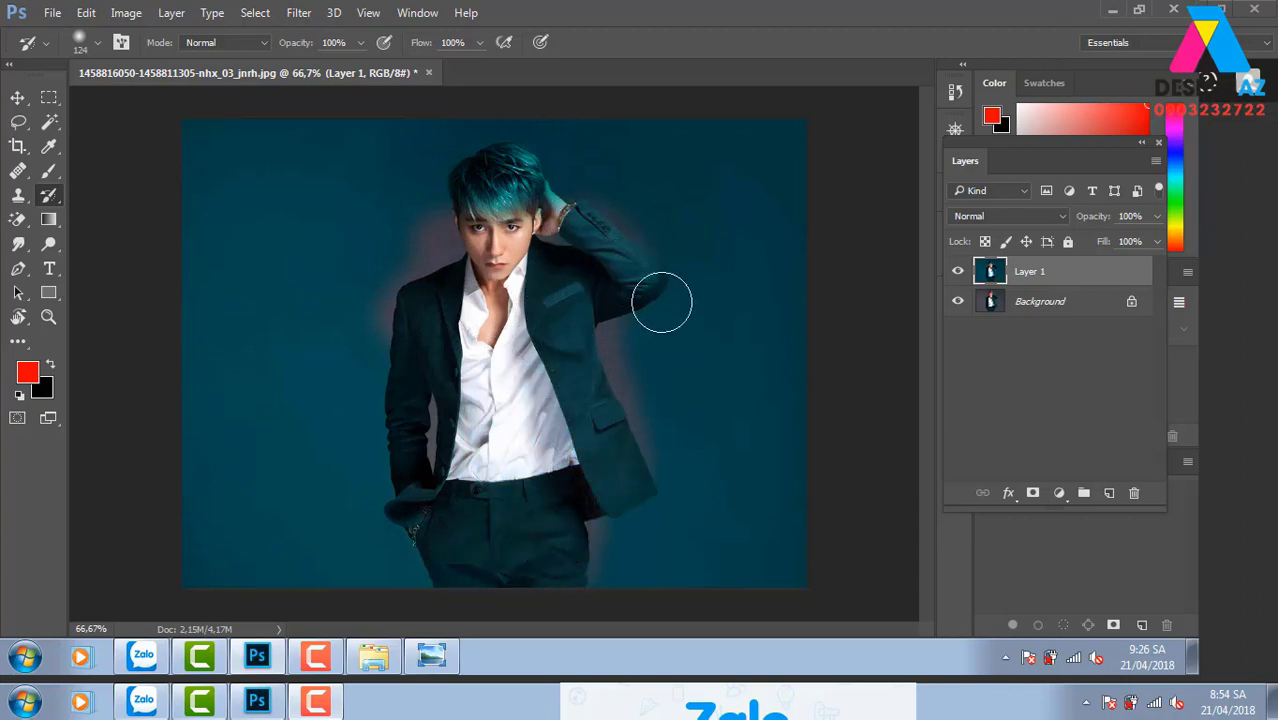
# Step: Compare Layer 1 to the original, touch up the jacket edge, then revert with F12
pyautogui.click(957, 272)
pyautogui.click(957, 274)
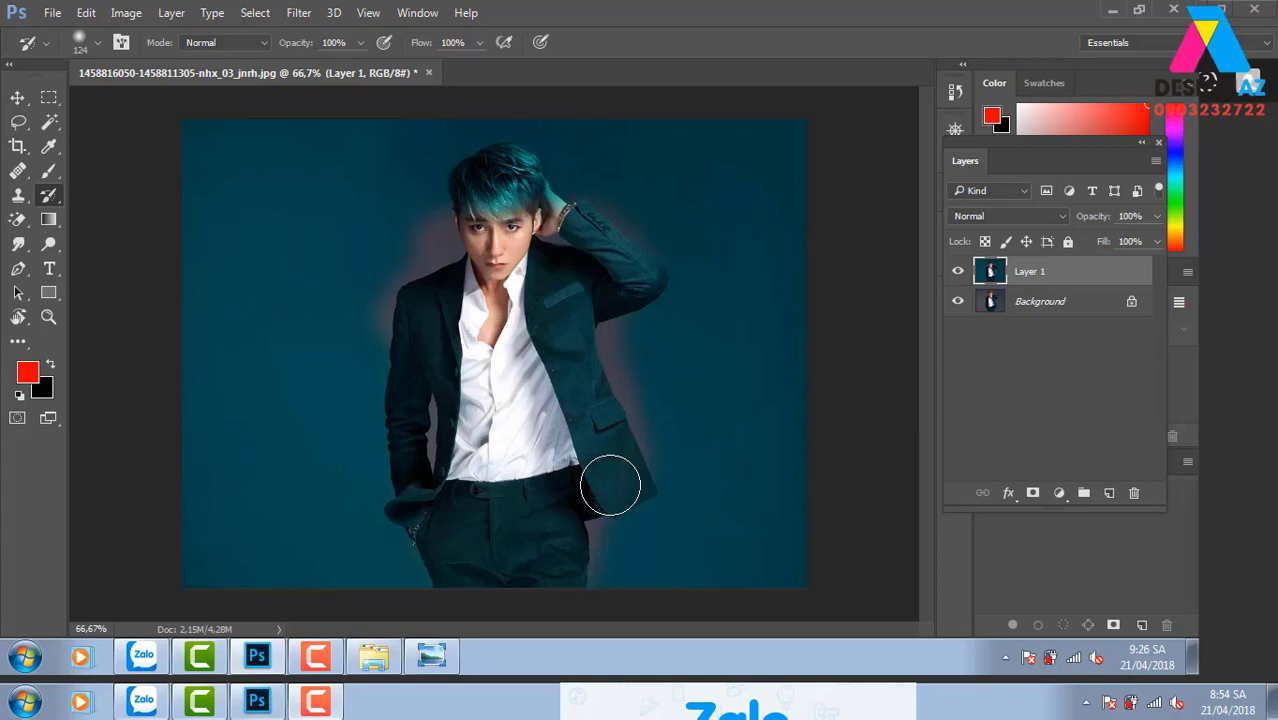
pyautogui.moveTo(610, 485); pyautogui.dragTo(628, 485)
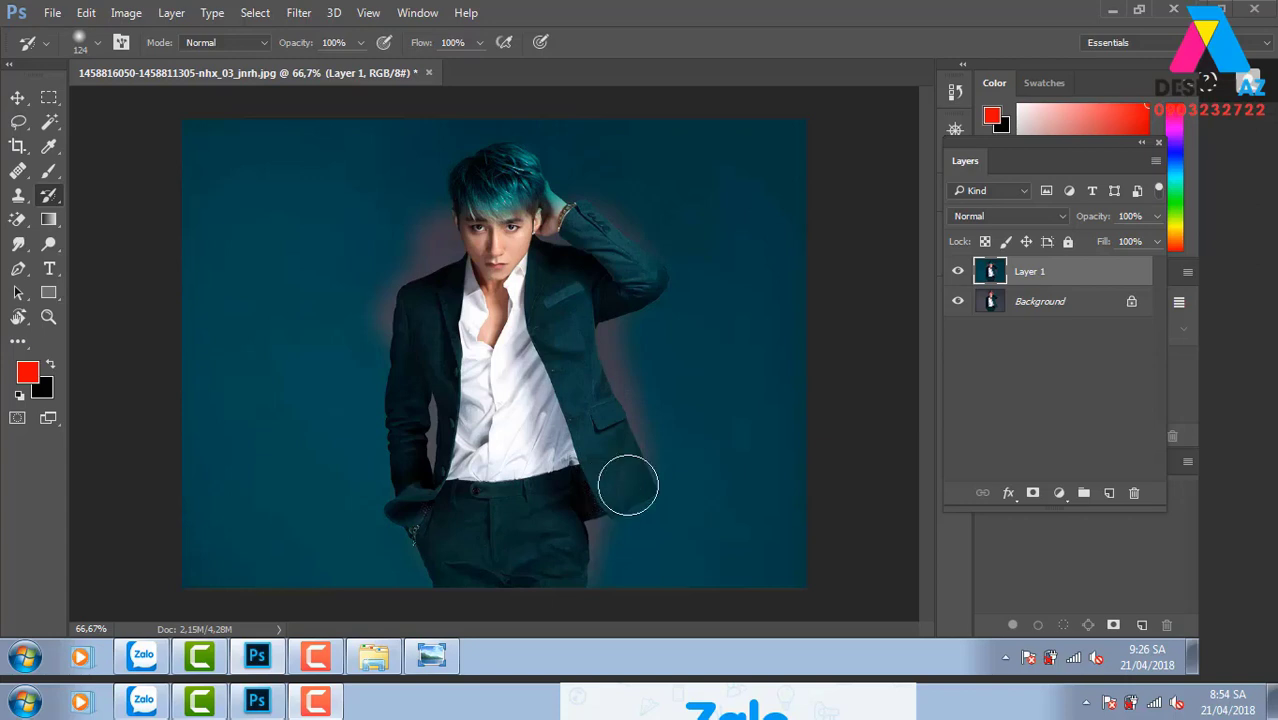
pyautogui.press('F12')
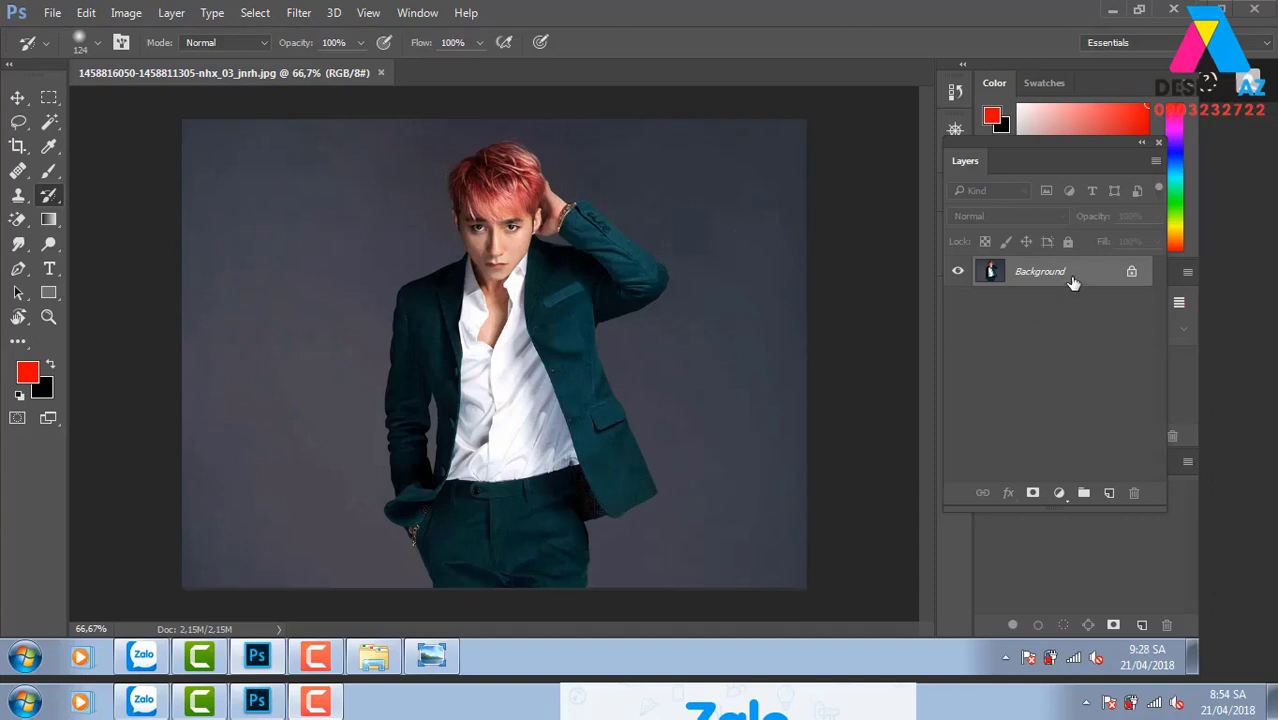
# Step: Duplicate the photo as Layer 1, desaturate it to grey, then copy it as Layer 1 copy
pyautogui.hotkey('ctrl', 'j')
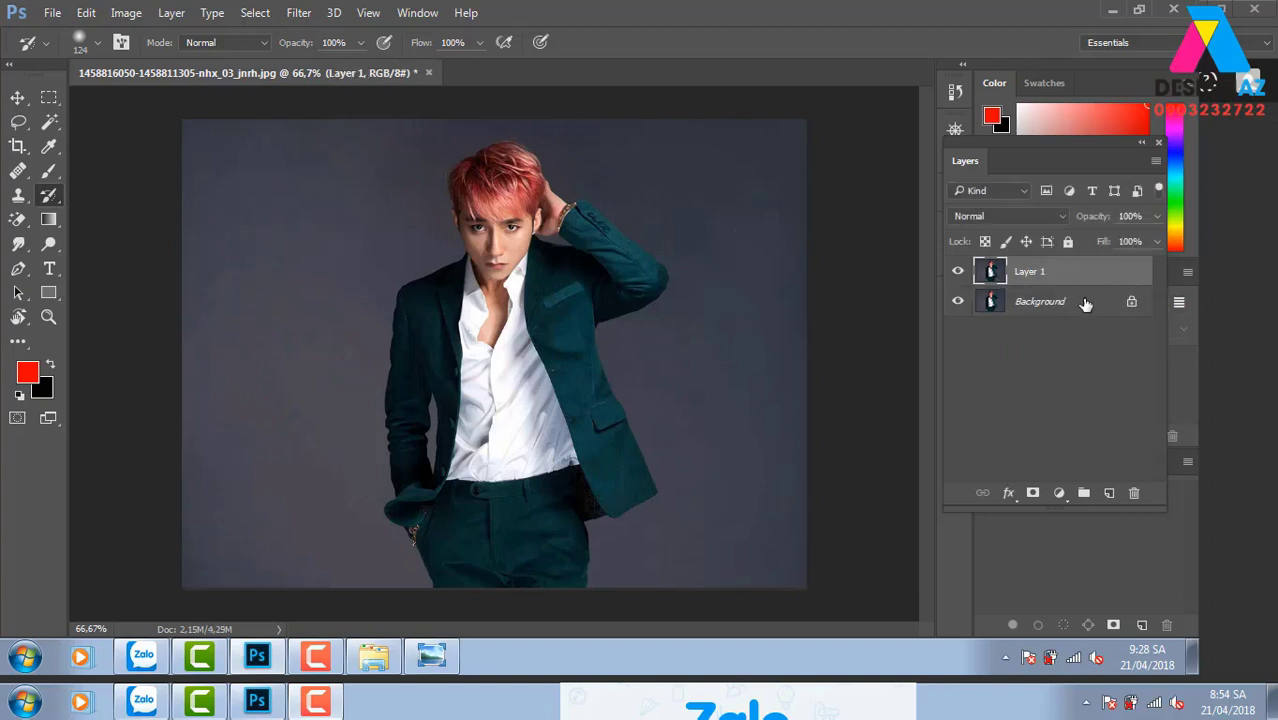
pyautogui.hotkey('ctrl', 'shift', 'u')
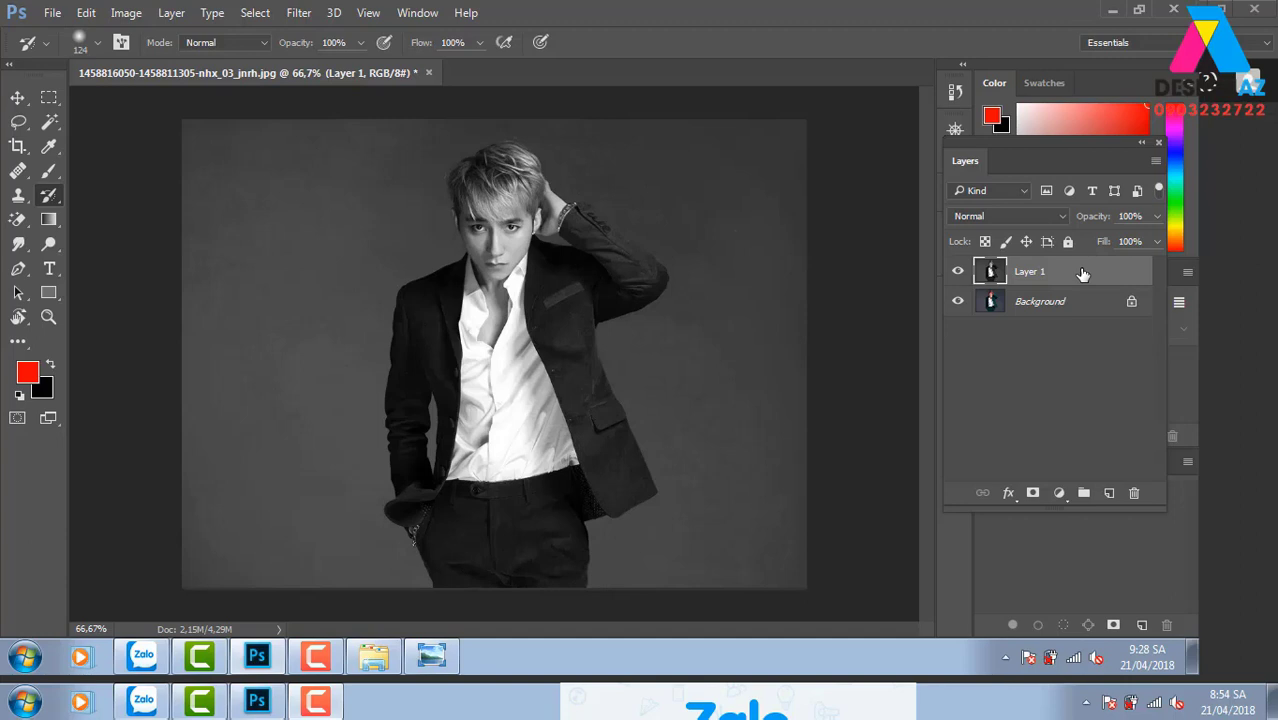
pyautogui.hotkey('ctrl', 'u')
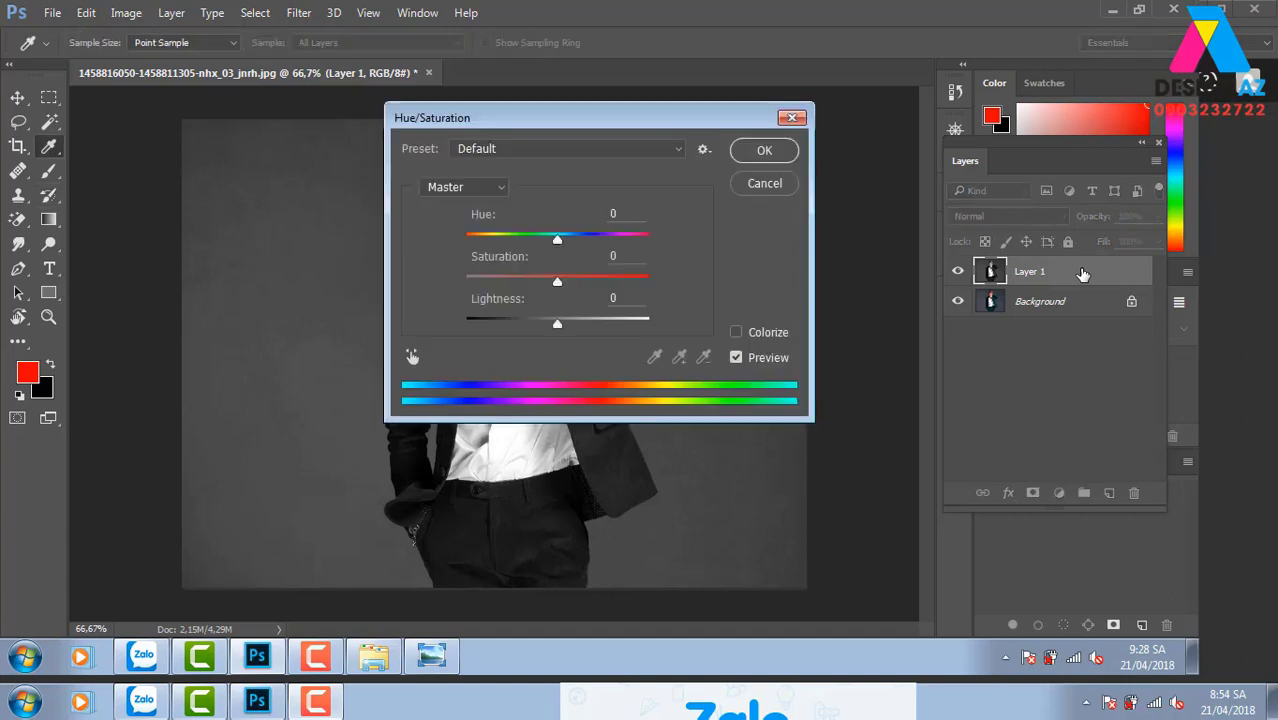
pyautogui.click(791, 117)
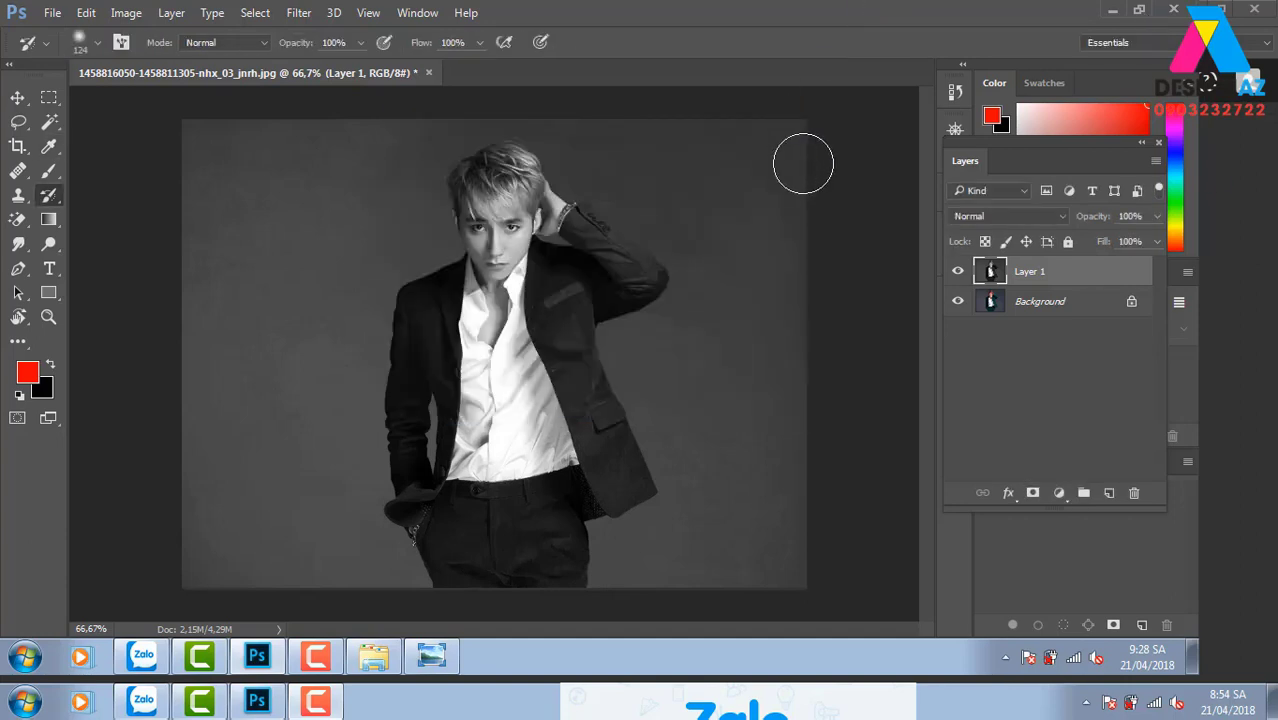
pyautogui.hotkey('ctrl', 'j')
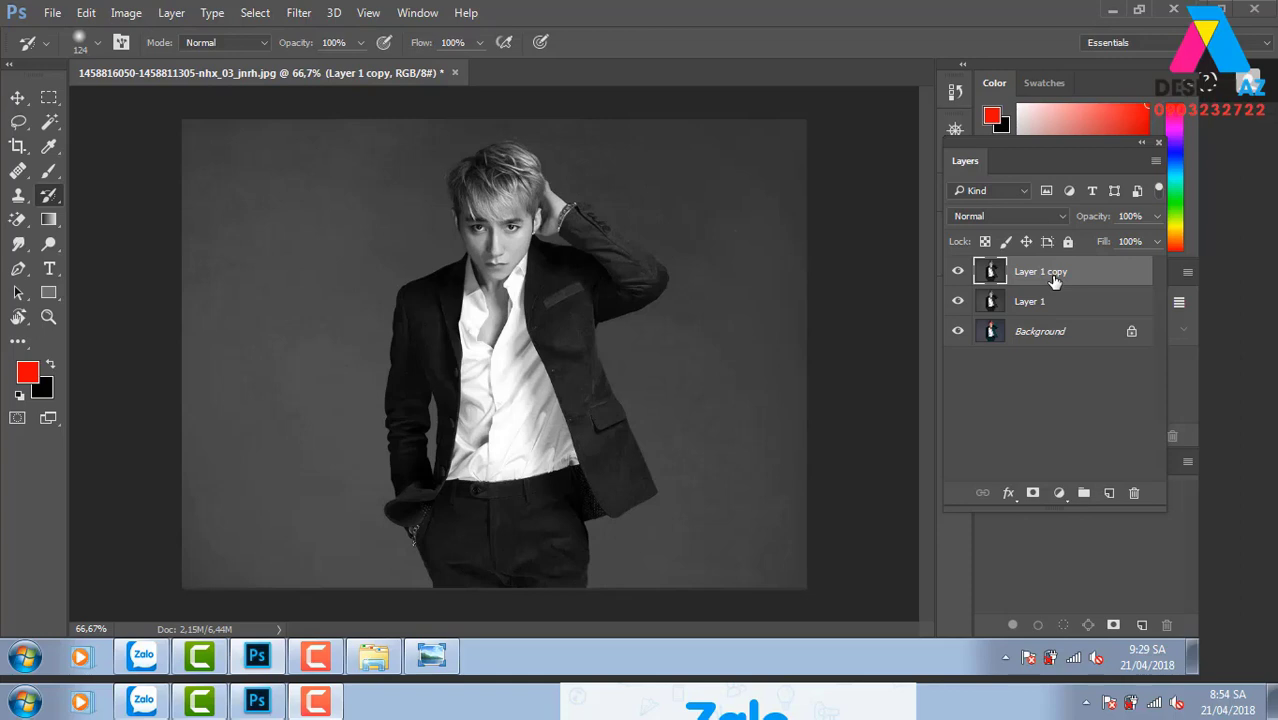
# Step: Invert Layer 1 copy into a negative and brush over the jacket shoulder's grey patch
pyautogui.hotkey('ctrl', 'i')
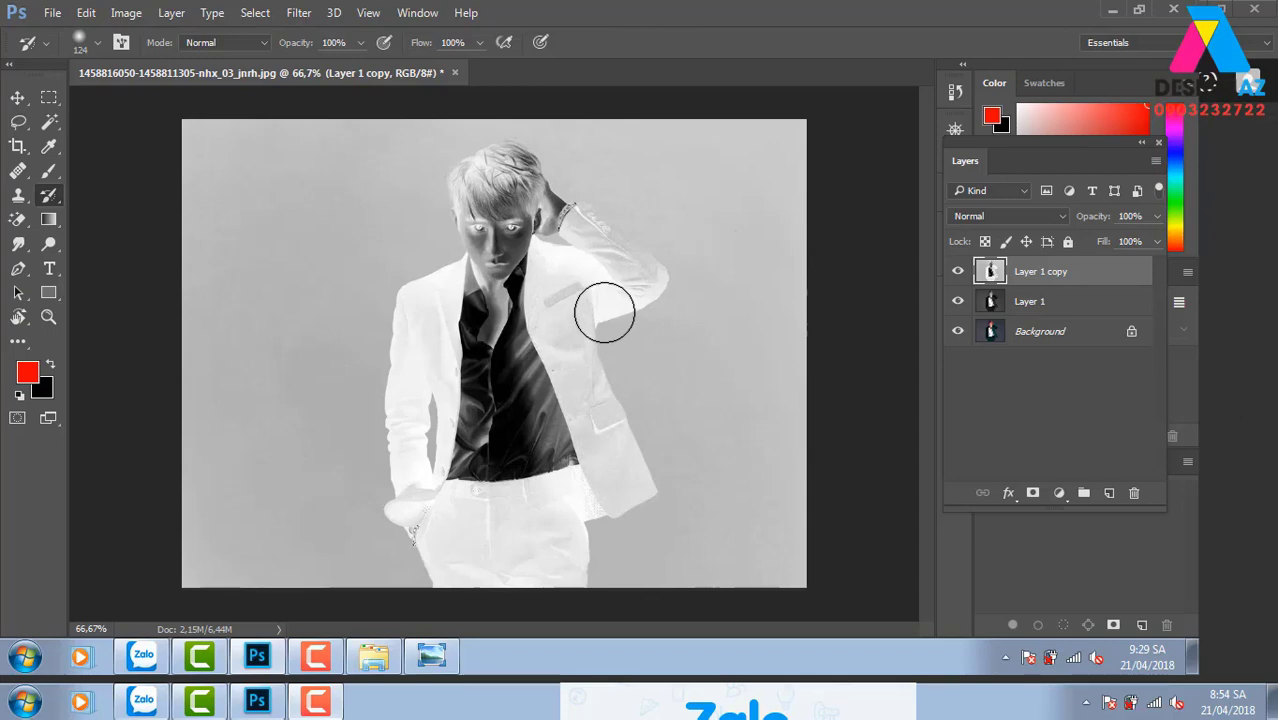
pyautogui.moveTo(605, 305); pyautogui.dragTo(628, 320)
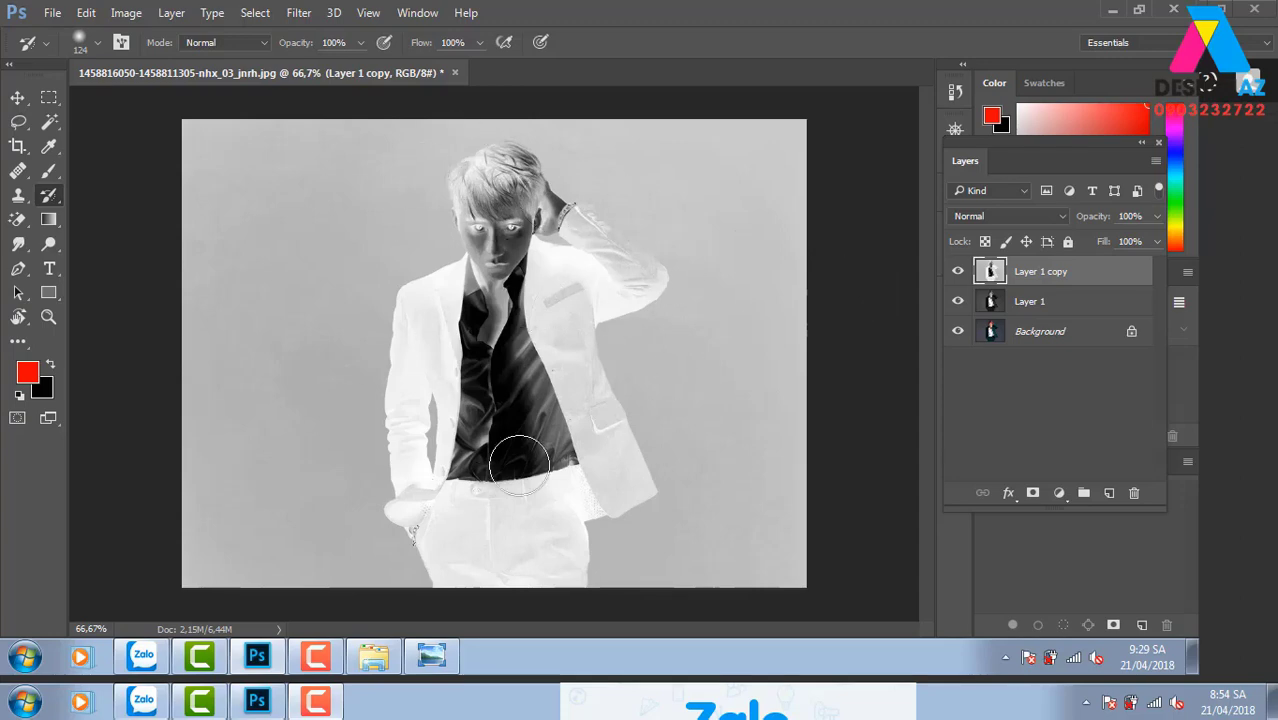
pyautogui.click(1017, 216)
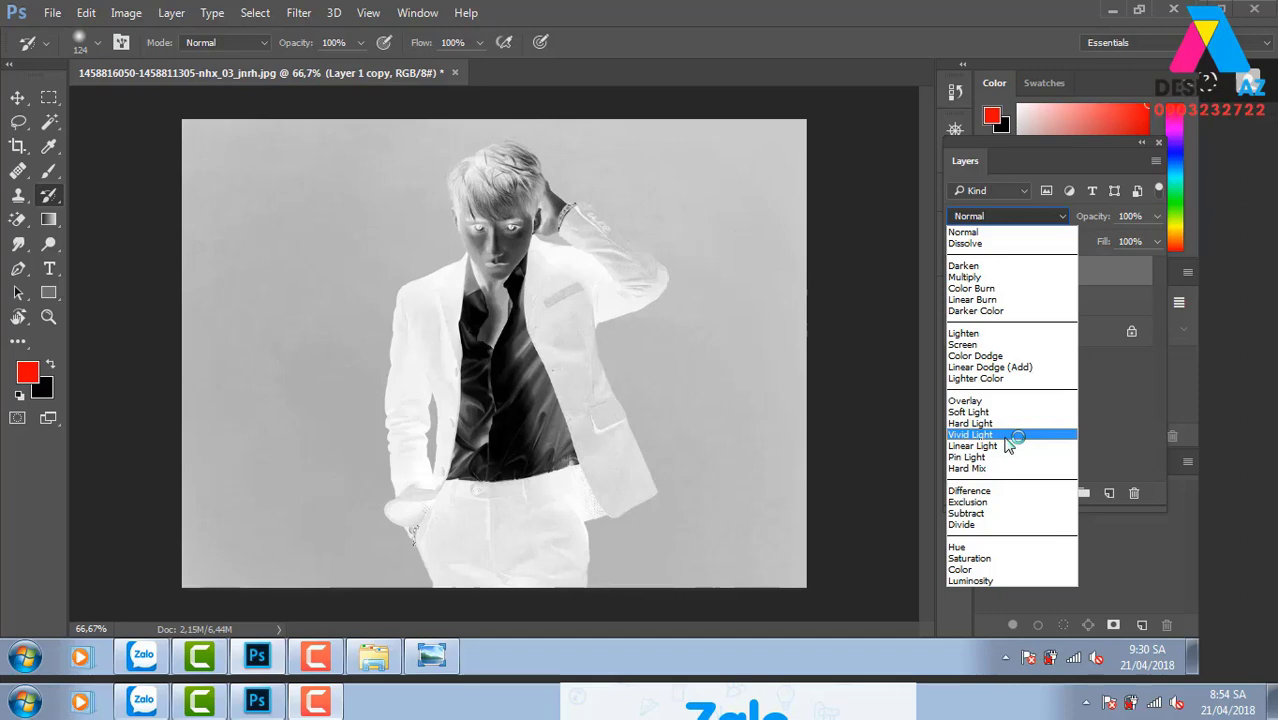
# Step: Set Layer 1 copy's blend mode to Vivid Light
pyautogui.click(1007, 437)
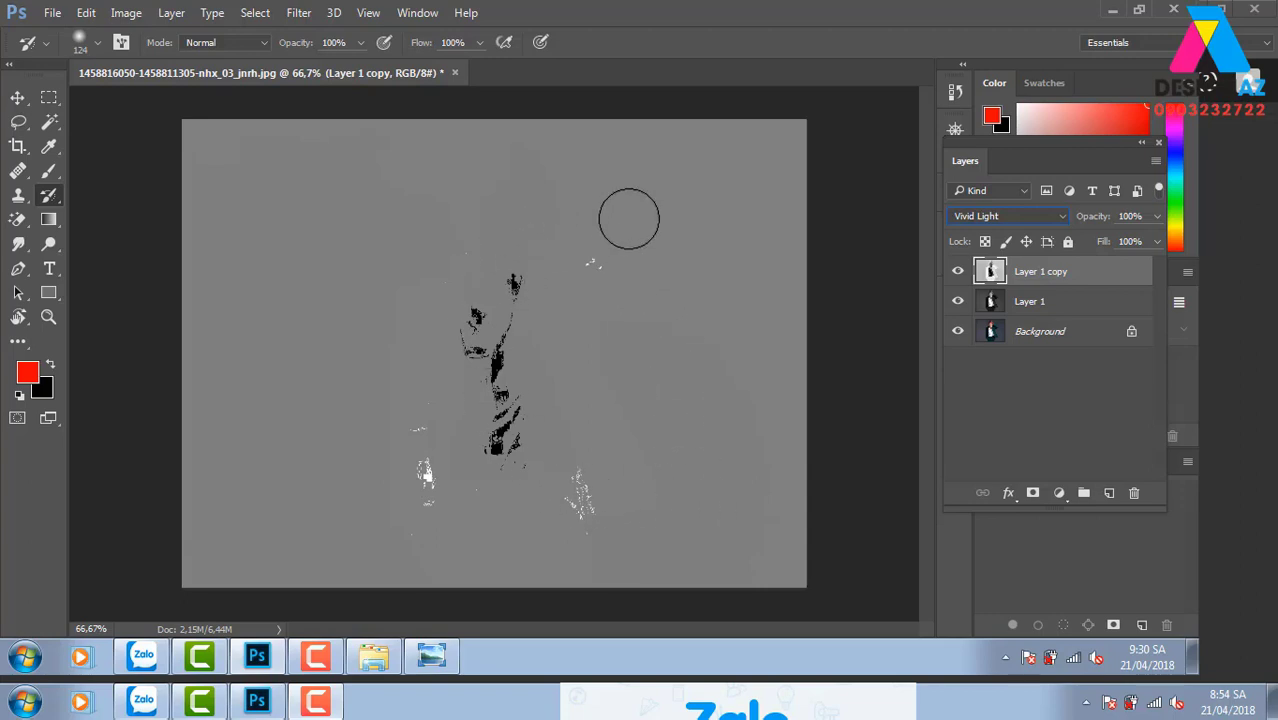
pyautogui.click(298, 13)
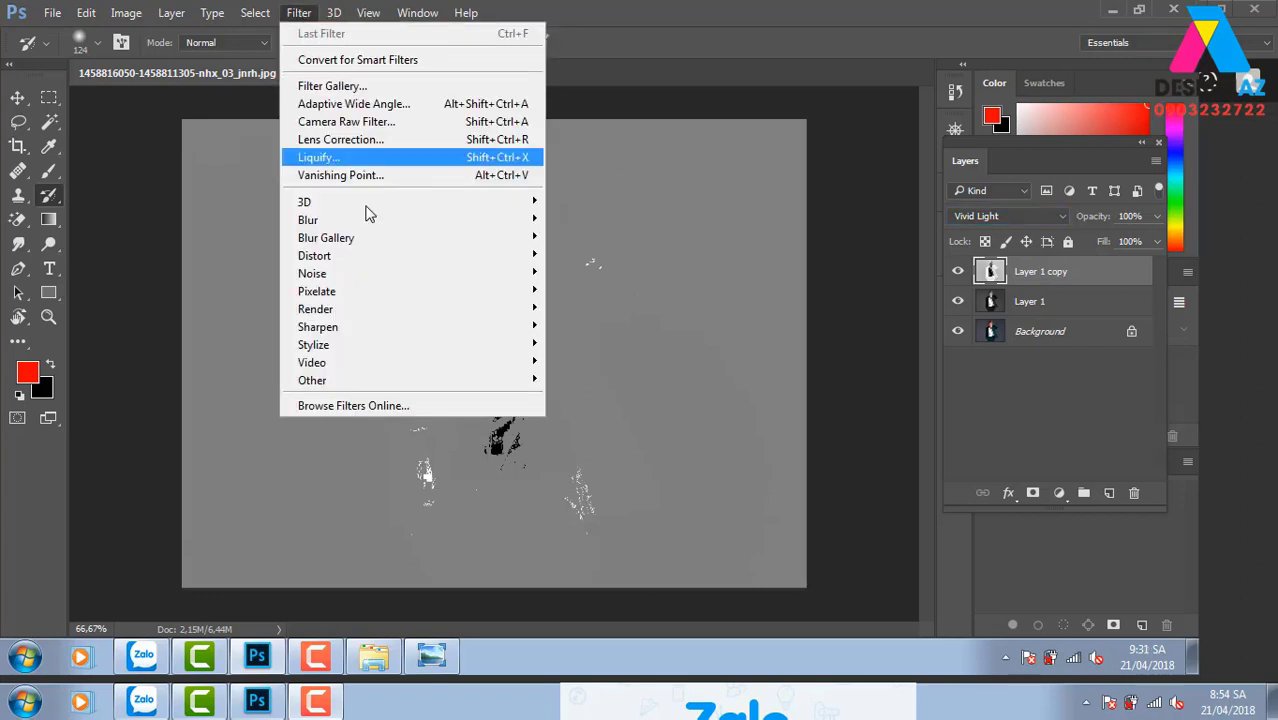
pyautogui.moveTo(312, 380)
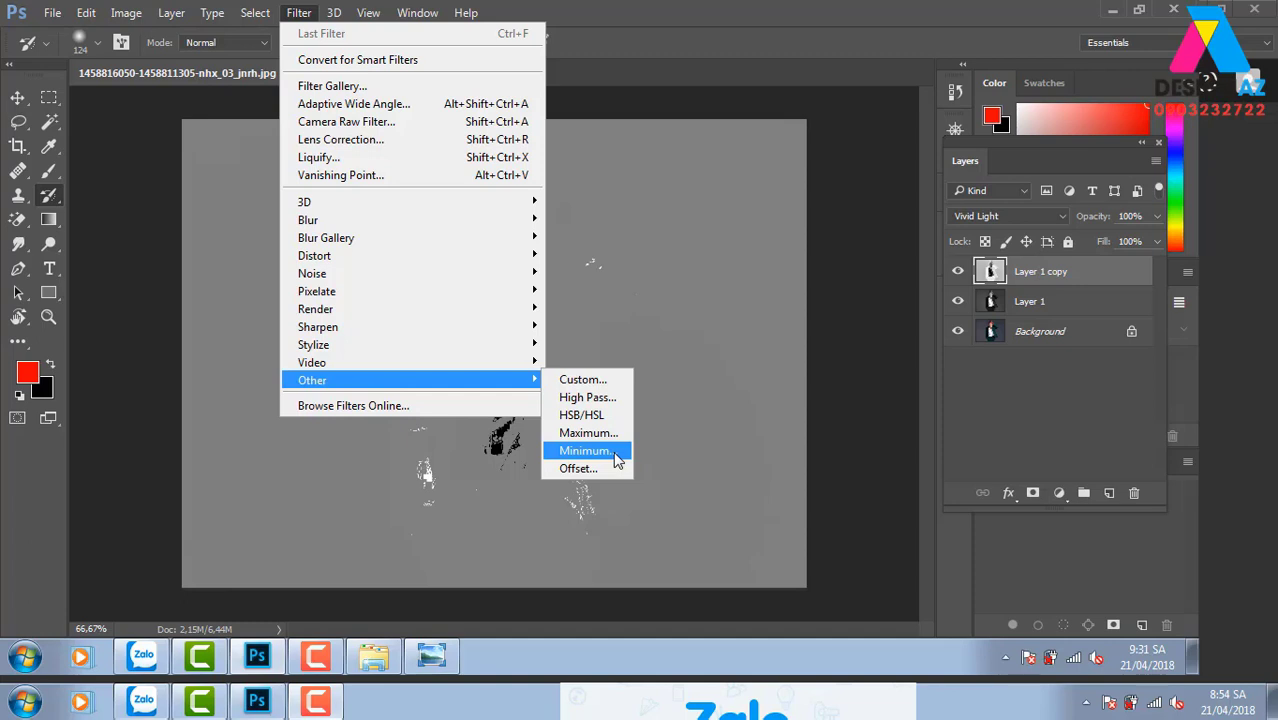
pyautogui.click(613, 451)
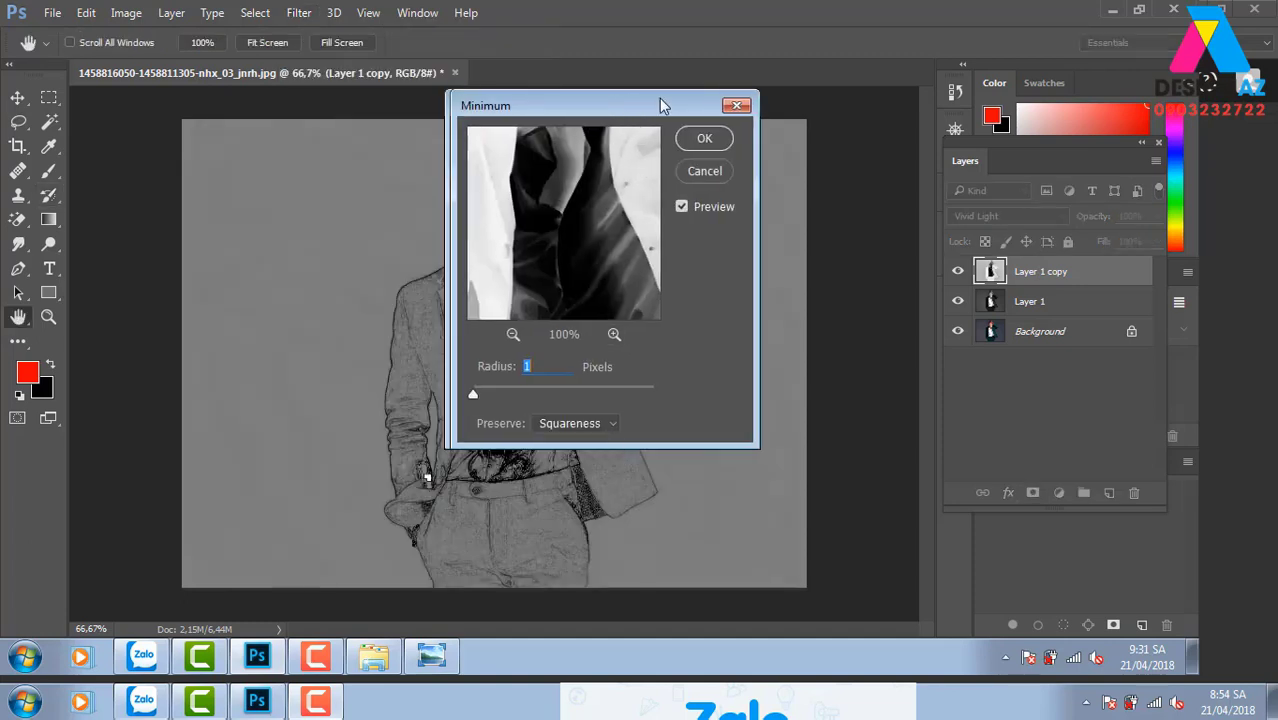
pyautogui.moveTo(613, 104); pyautogui.dragTo(855, 106)
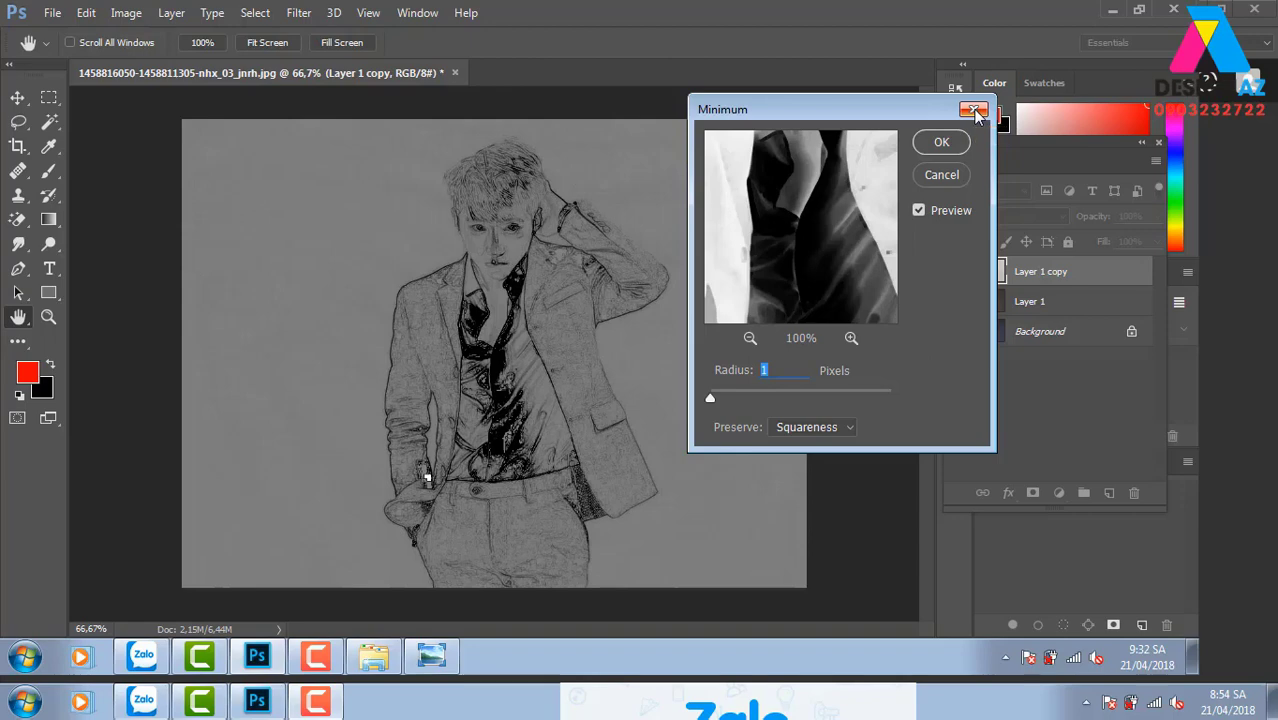
pyautogui.click(975, 112)
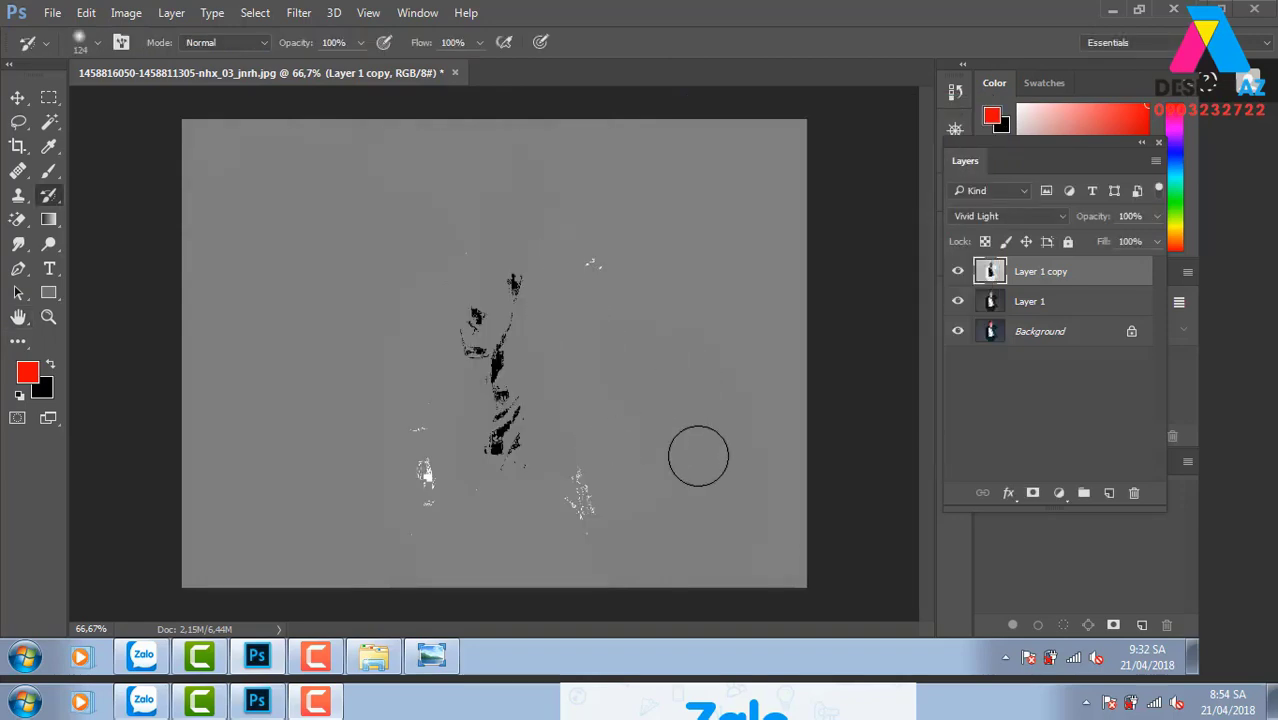
# Step: Try Screen, then set Layer 1 copy's blend mode to Color Dodge
pyautogui.click(1040, 216)
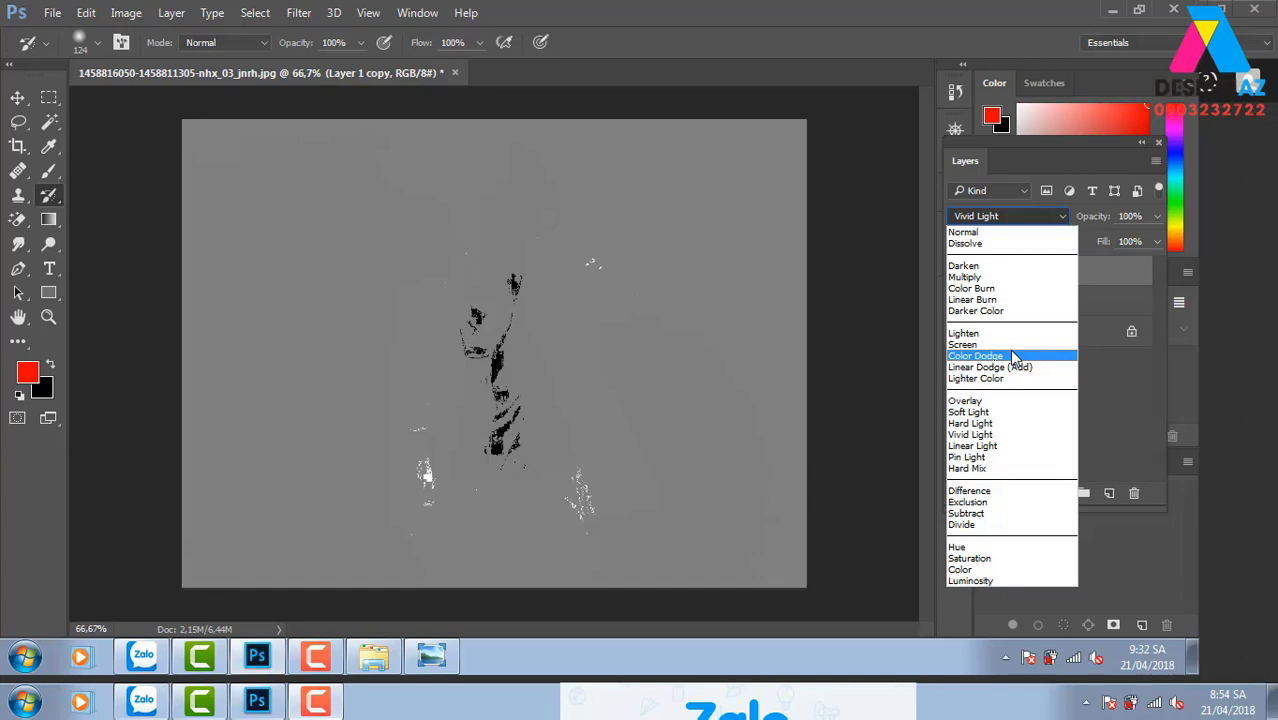
pyautogui.click(1009, 346)
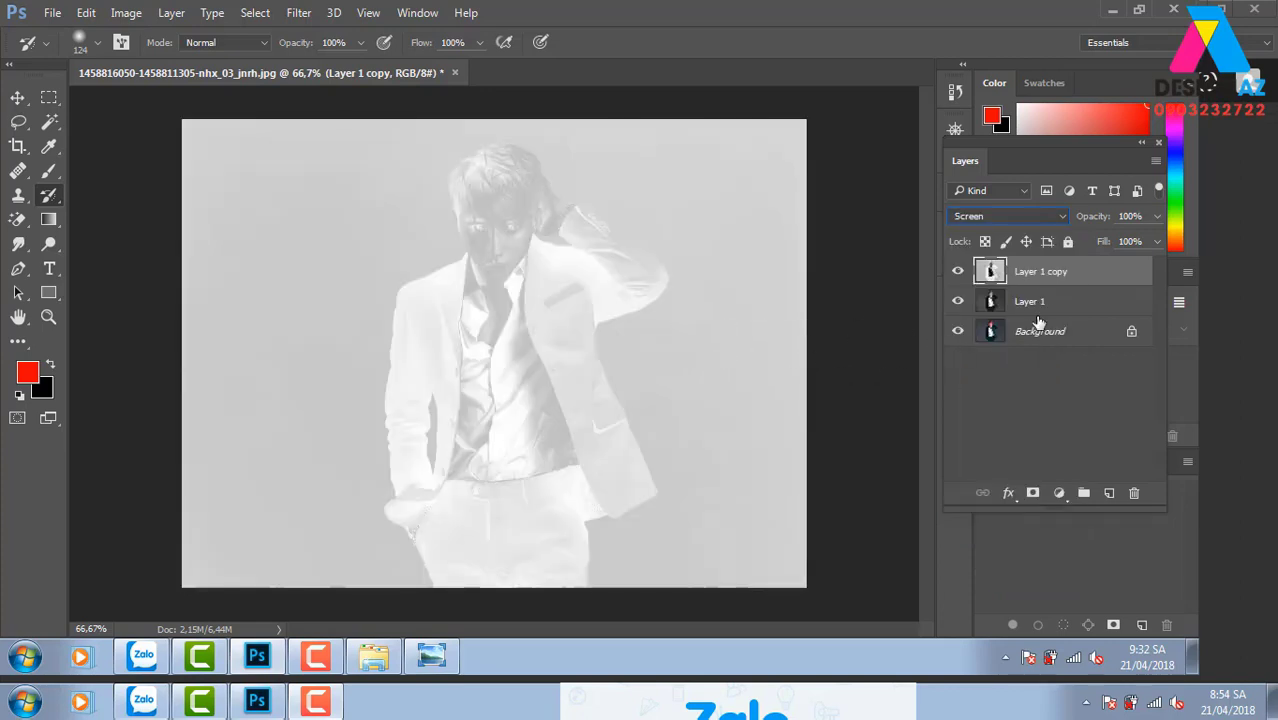
pyautogui.click(1031, 217)
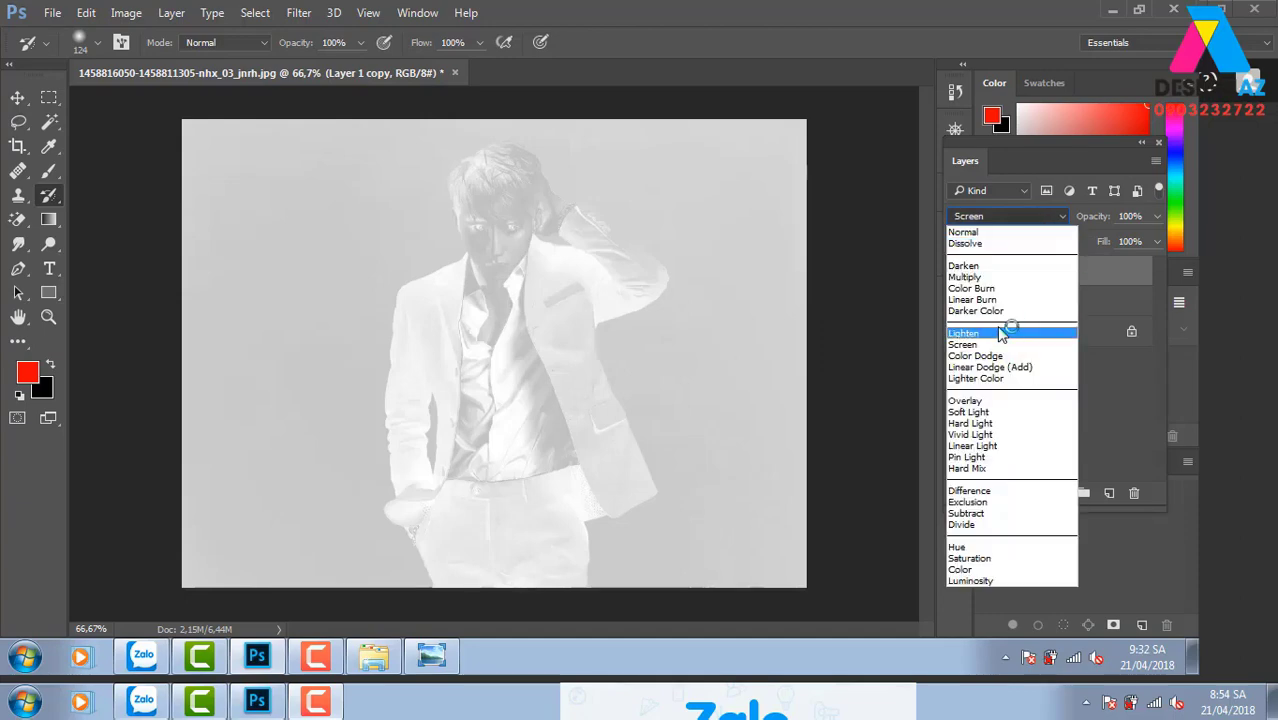
pyautogui.click(1000, 355)
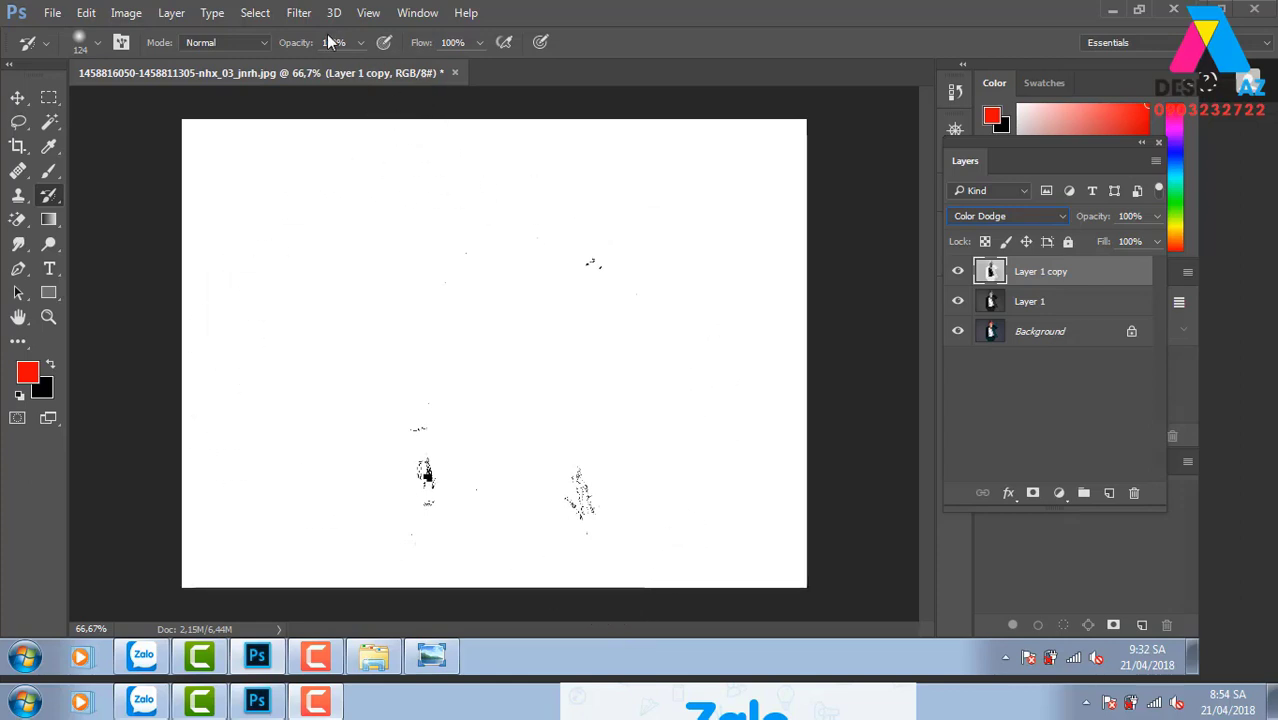
pyautogui.click(306, 13)
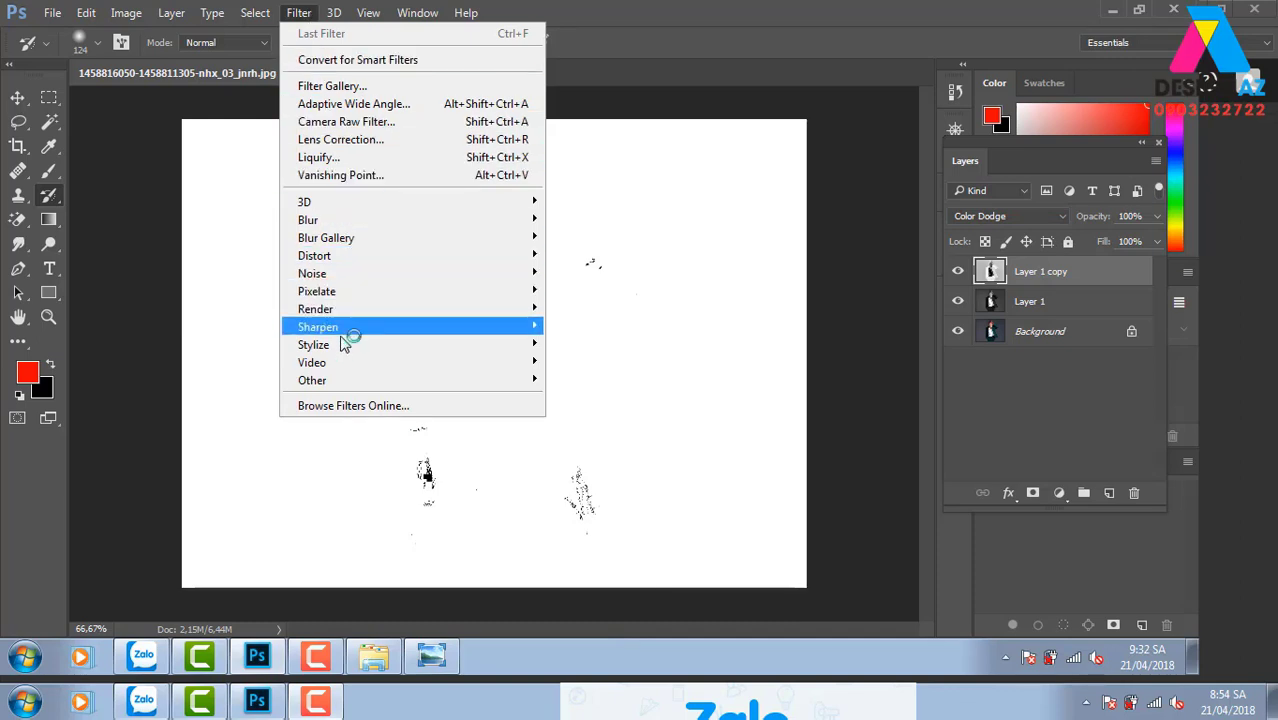
pyautogui.moveTo(312, 380)
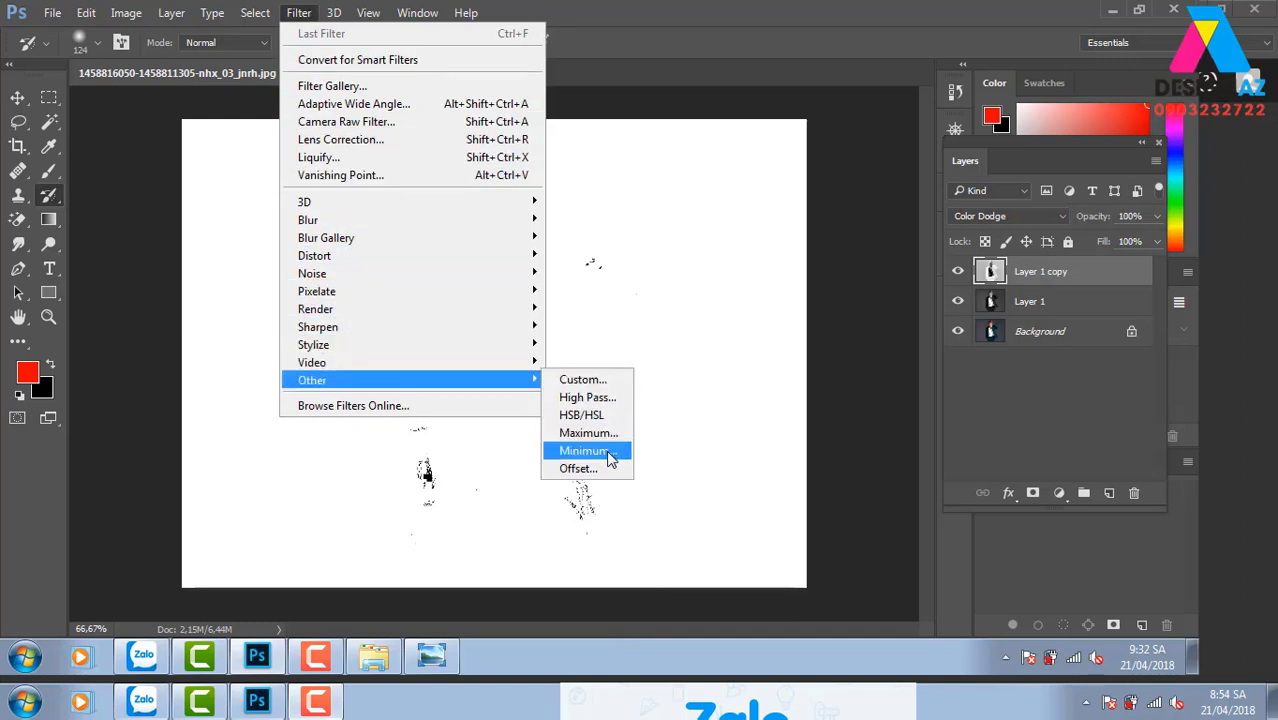
pyautogui.click(588, 450)
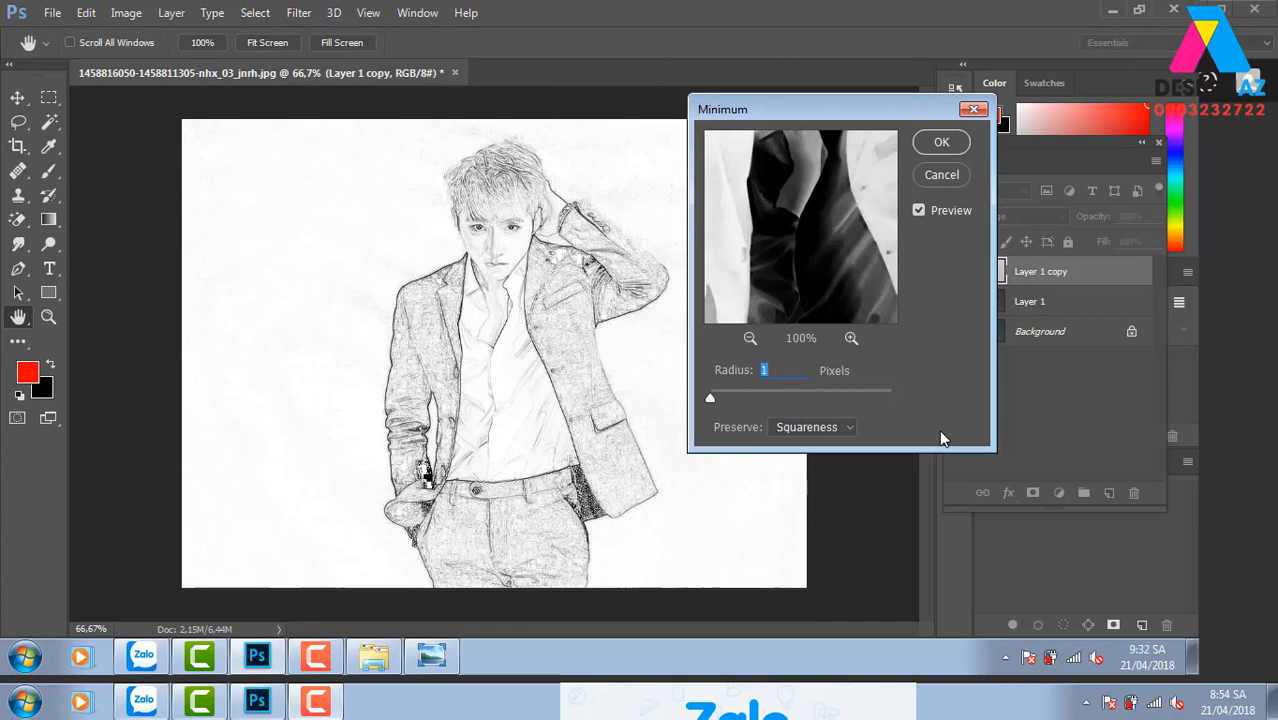
pyautogui.click(942, 175)
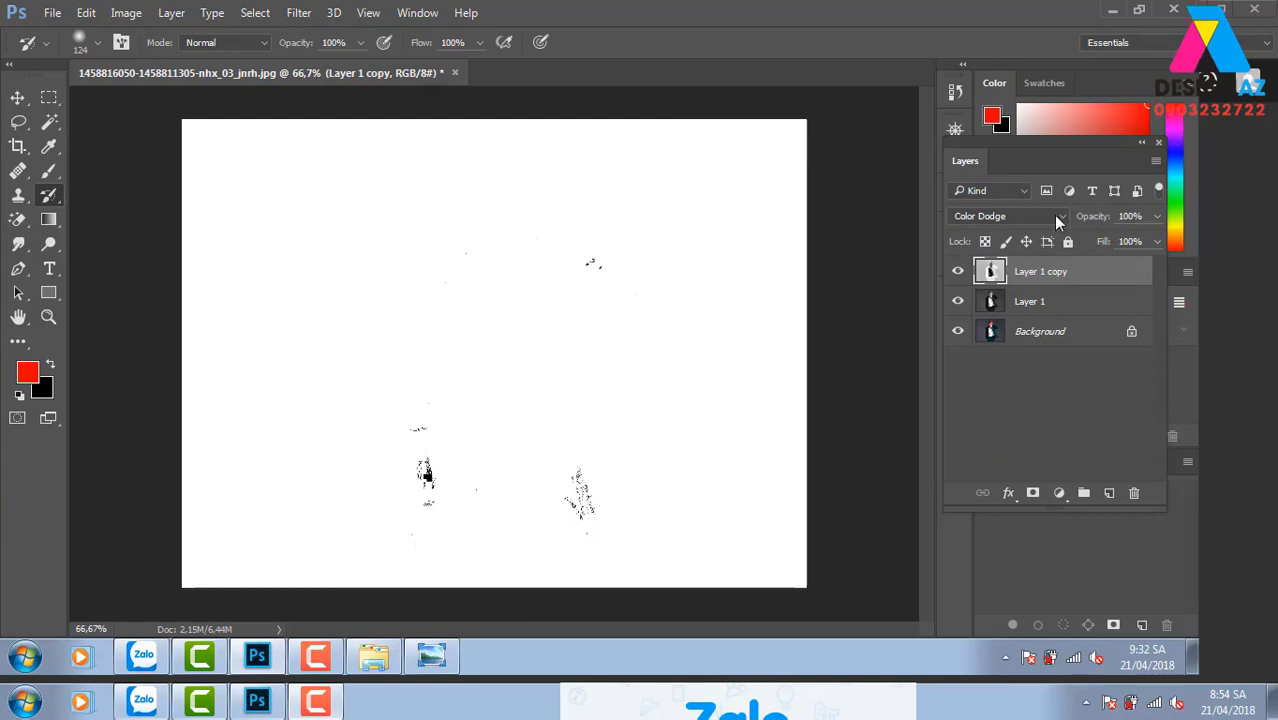
pyautogui.click(1056, 216)
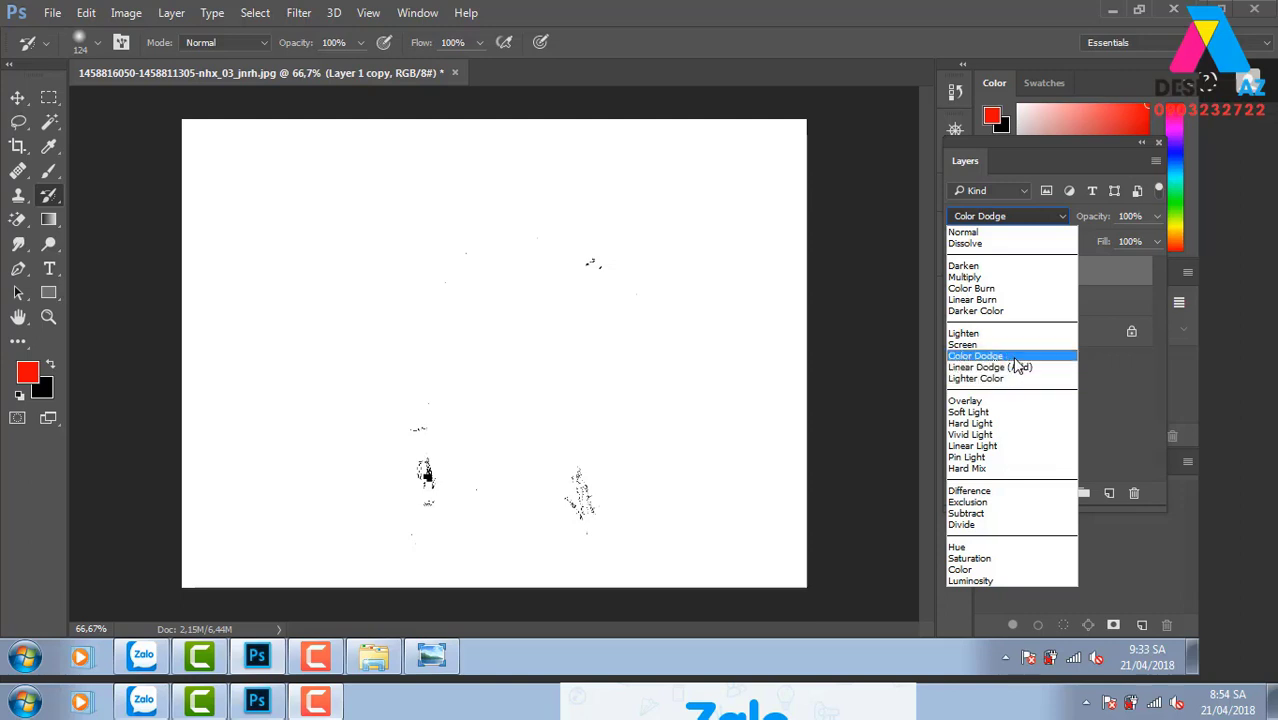
pyautogui.click(1014, 358)
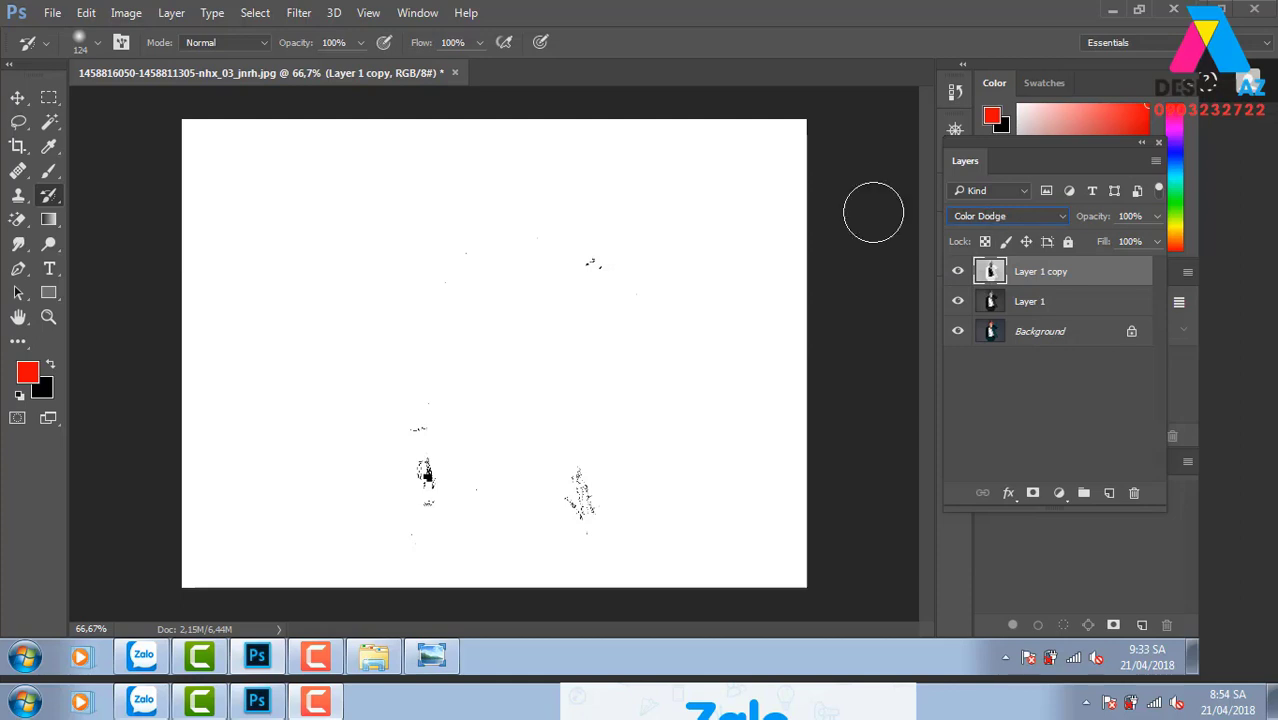
# Step: Apply the Other > Minimum filter at a 1-pixel radius to the Color Dodge layer
pyautogui.click(303, 16)
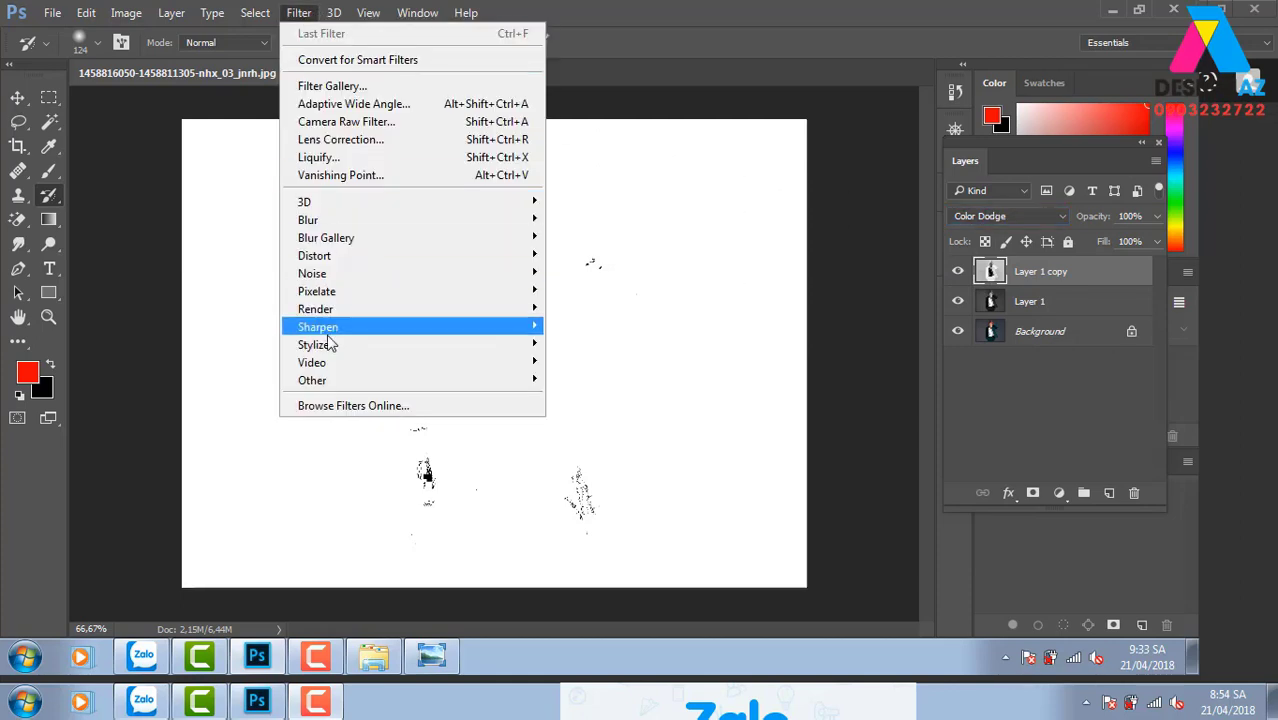
pyautogui.moveTo(312, 380)
pyautogui.click(590, 451)
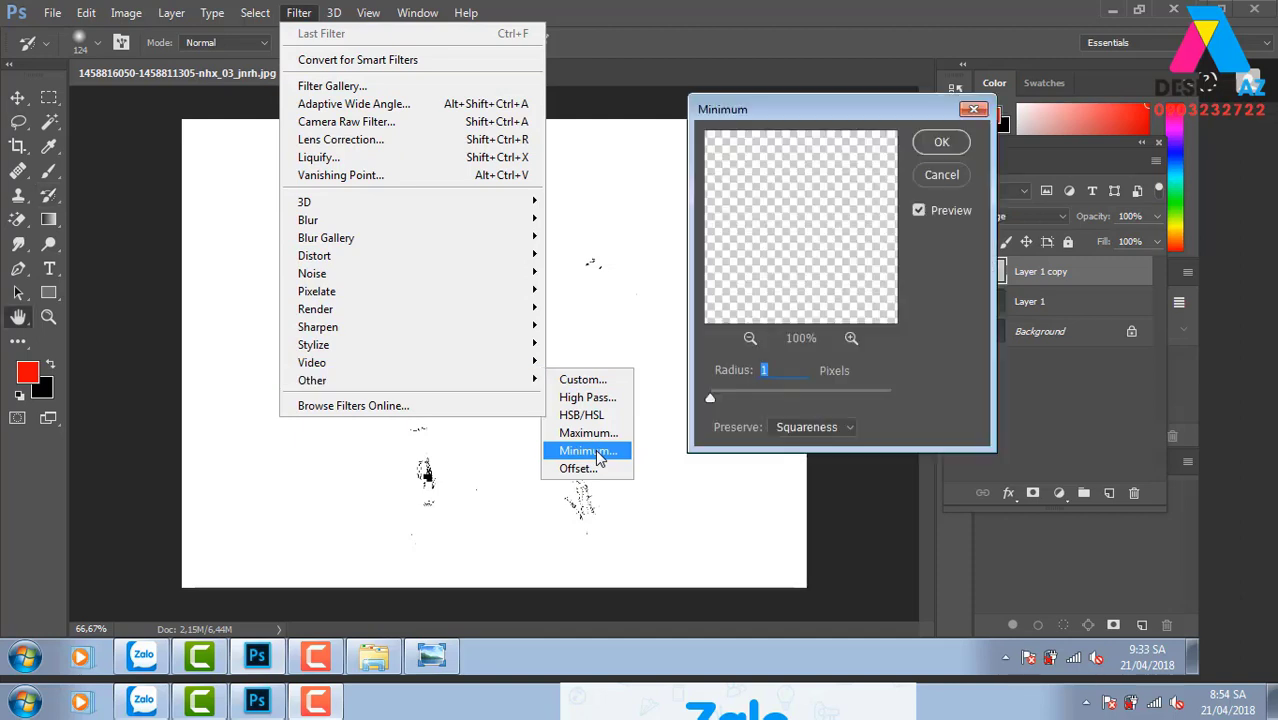
pyautogui.moveTo(872, 104); pyautogui.dragTo(952, 91)
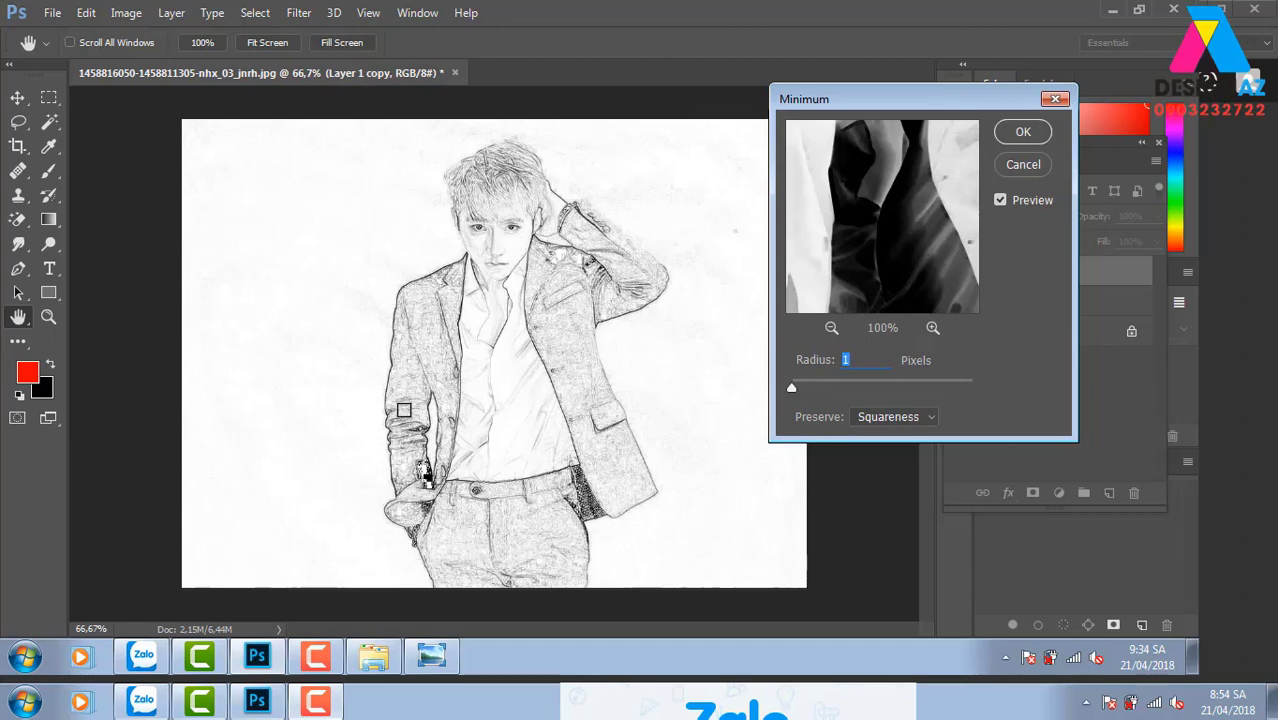
pyautogui.click(1012, 135)
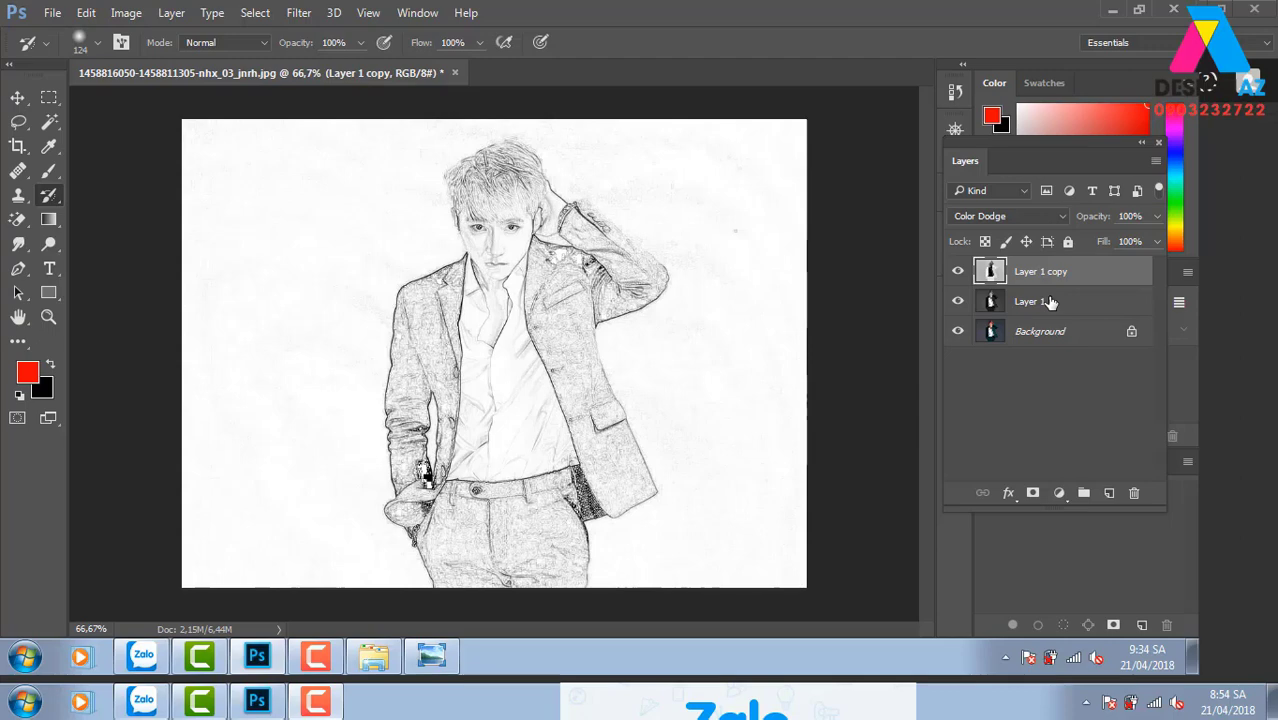
# Step: Merge visible layers into one Background layer and pick the History Brush at 124 px
pyautogui.hotkey('ctrl', 'shift', 'e')
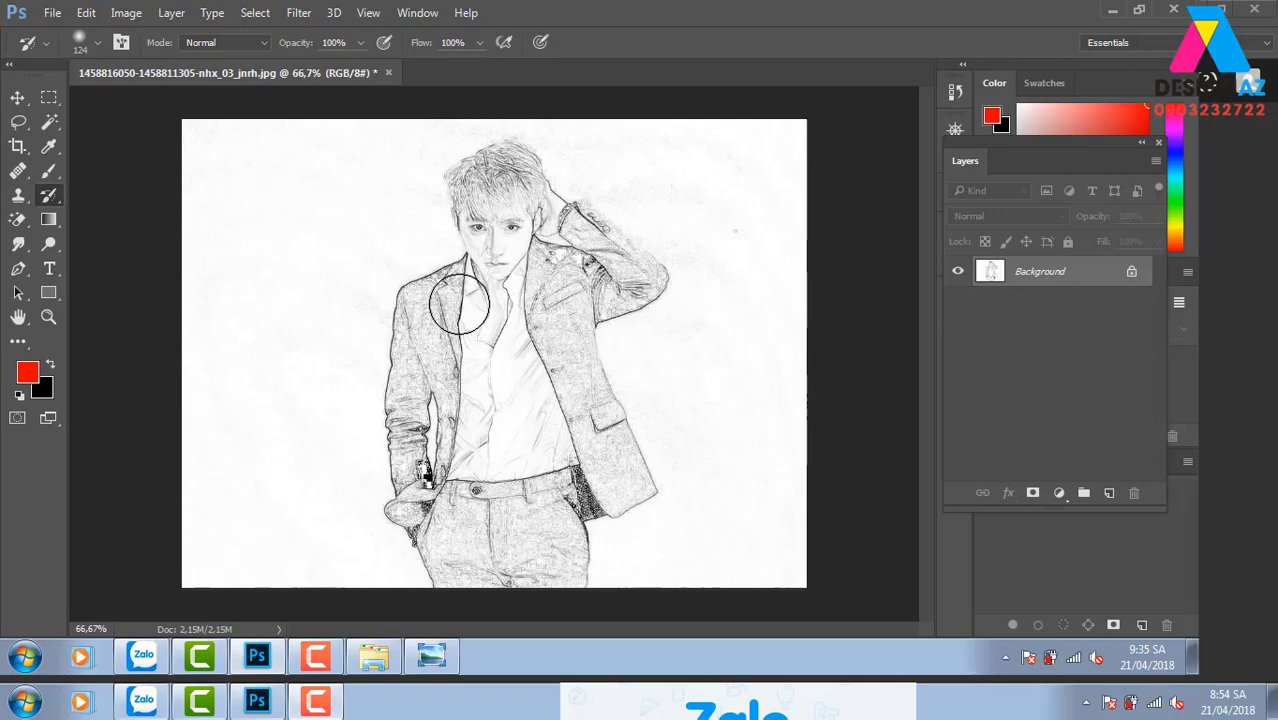
pyautogui.rightClick(56, 200)
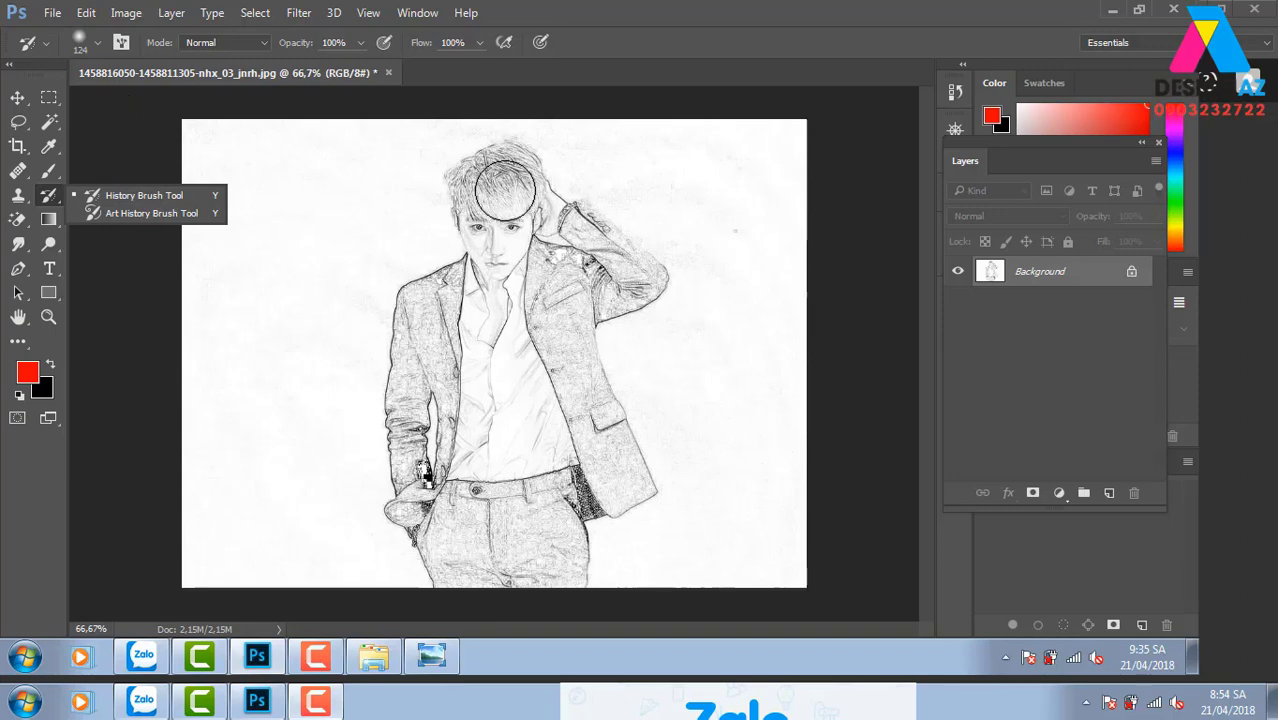
pyautogui.click(98, 44)
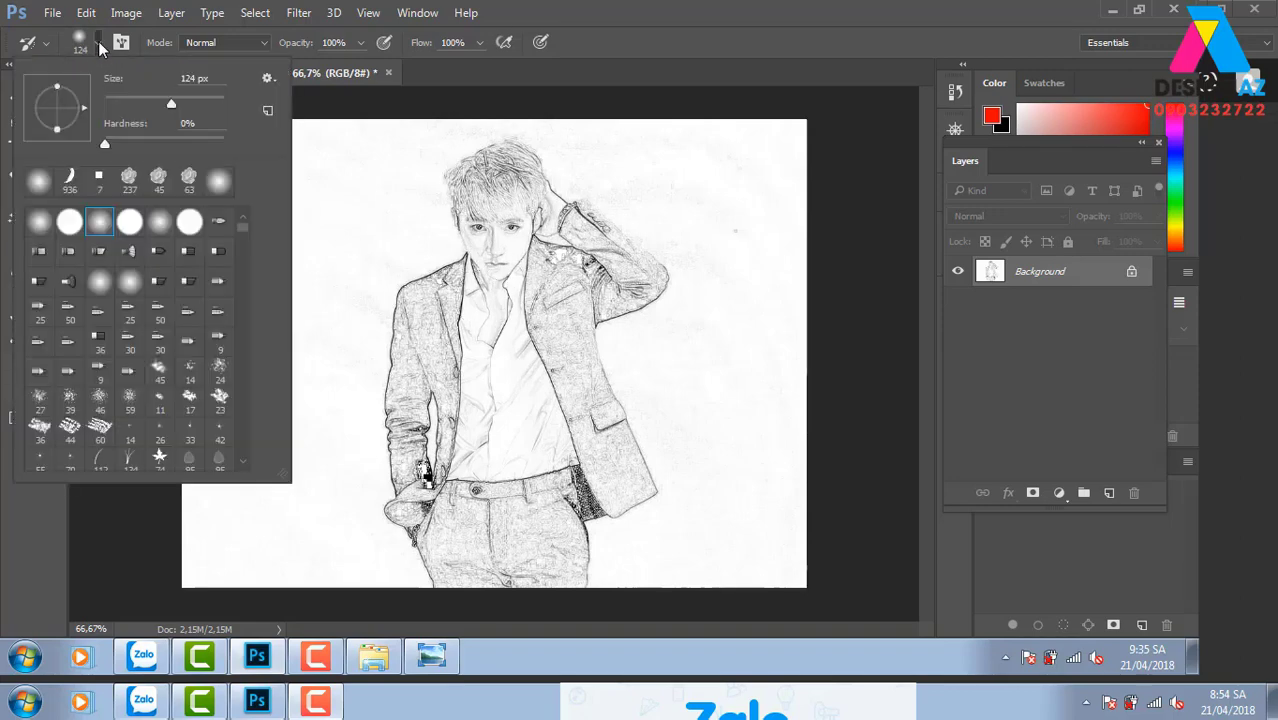
pyautogui.click(244, 462)
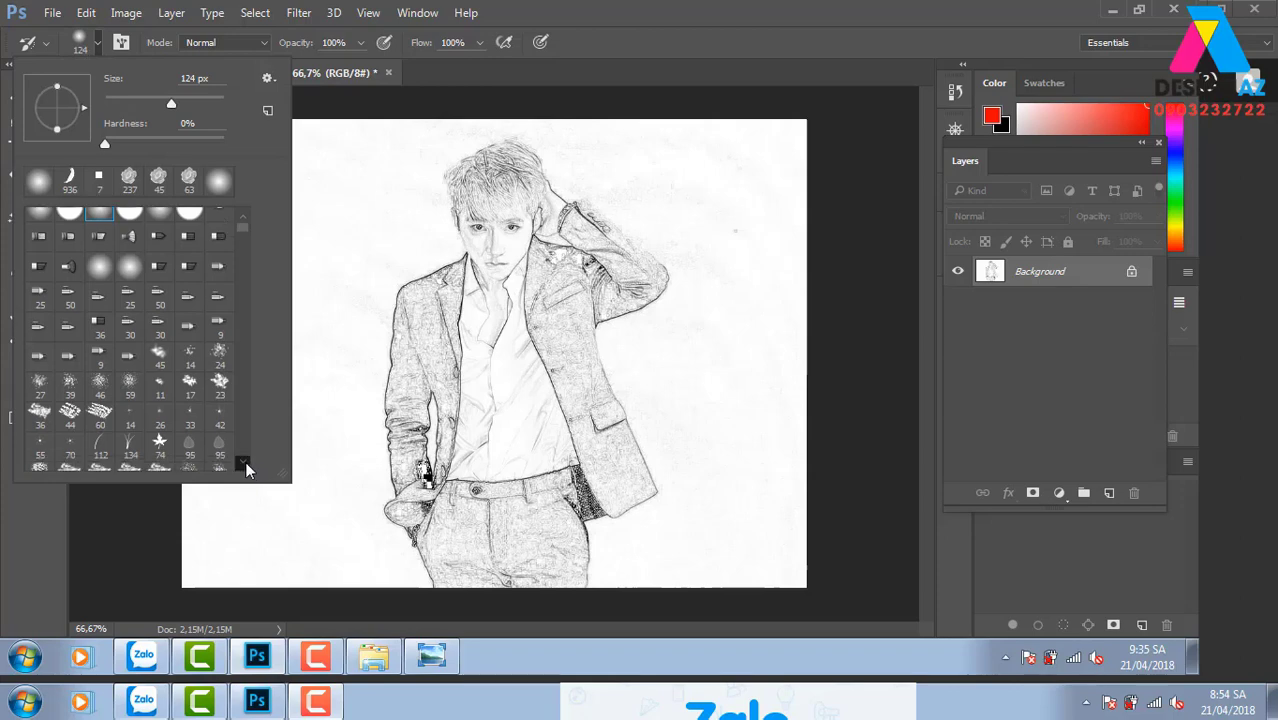
pyautogui.click(245, 462)
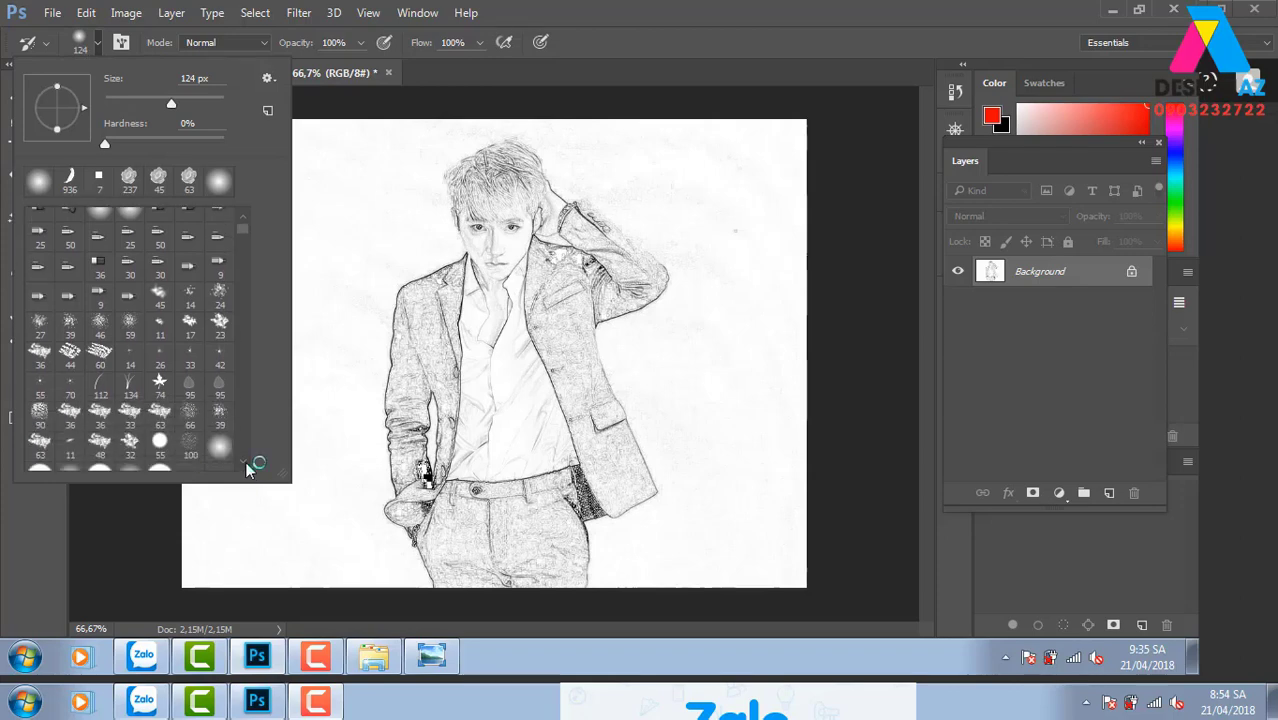
pyautogui.moveTo(246, 230); pyautogui.dragTo(241, 278)
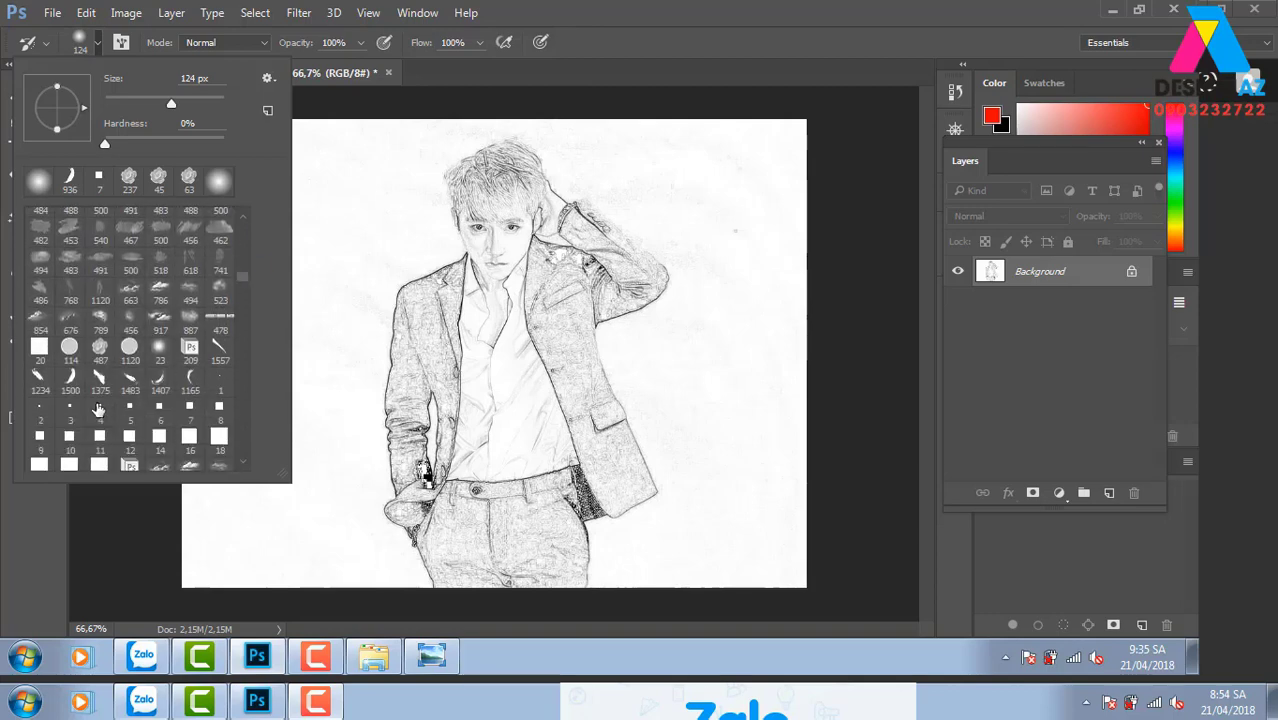
# Step: Use the 1500 px stroke brush tip, resized around 322 px, to brush colour across the figure
pyautogui.click(70, 380)
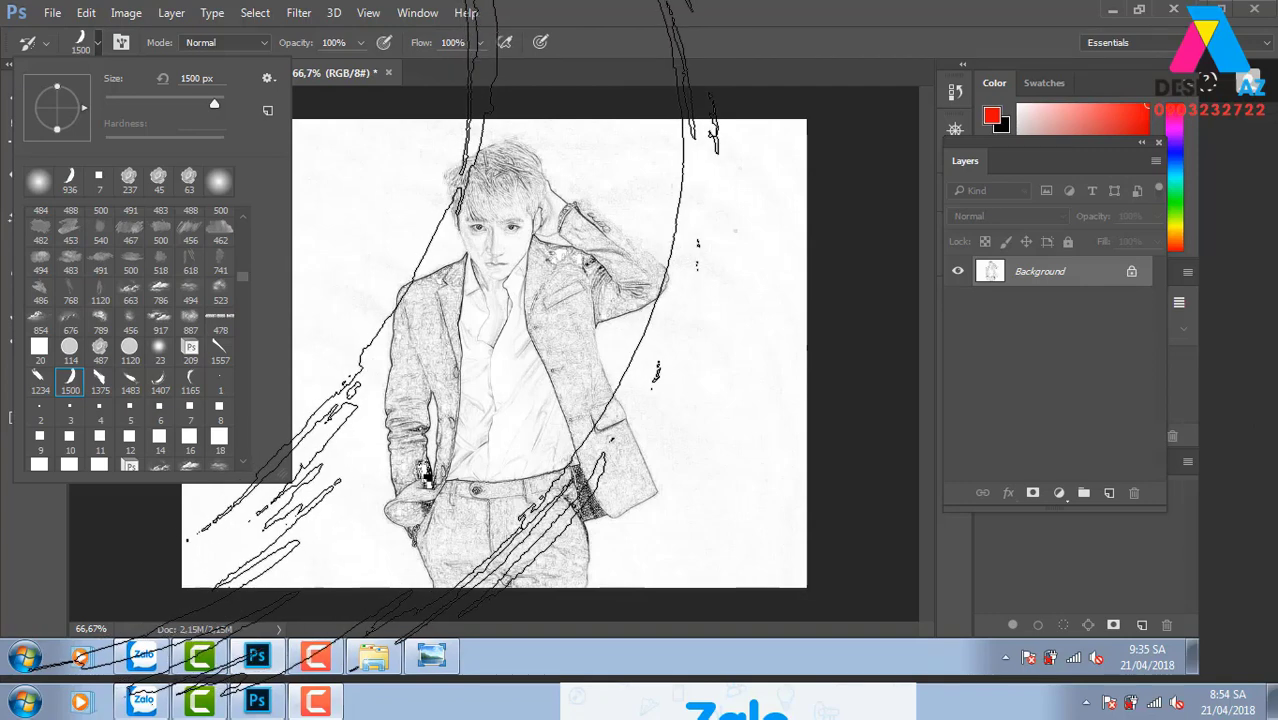
pyautogui.click(202, 103)
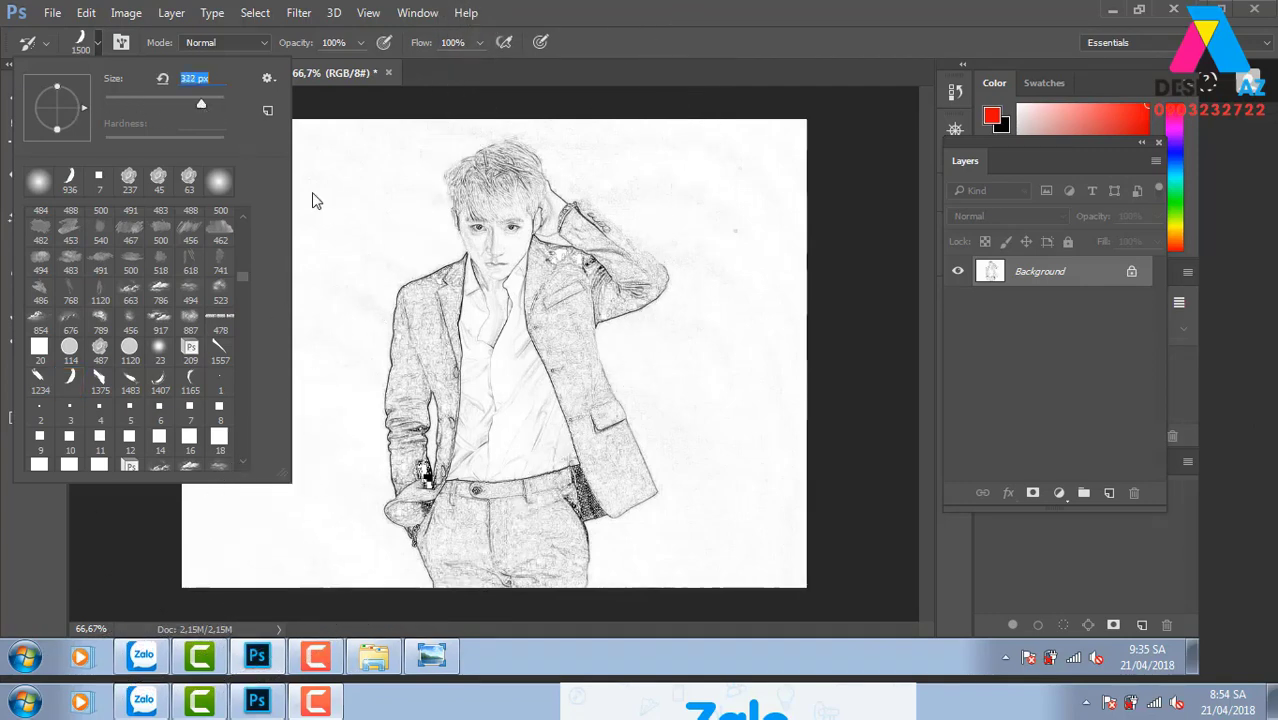
pyautogui.moveTo(208, 103); pyautogui.dragTo(216, 104)
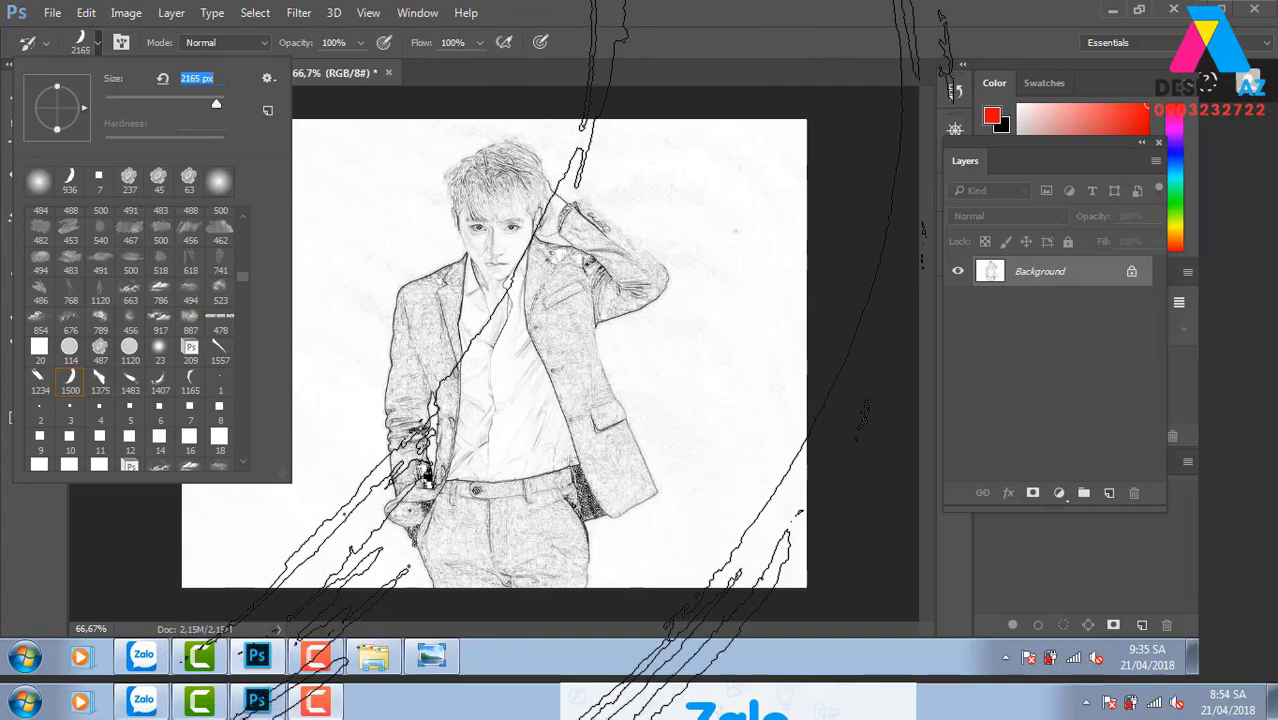
pyautogui.moveTo(466, 240)
pyautogui.mouseDown()
pyautogui.moveTo(336, 287)
pyautogui.moveTo(440, 340)
pyautogui.moveTo(380, 332)
pyautogui.mouseUp()
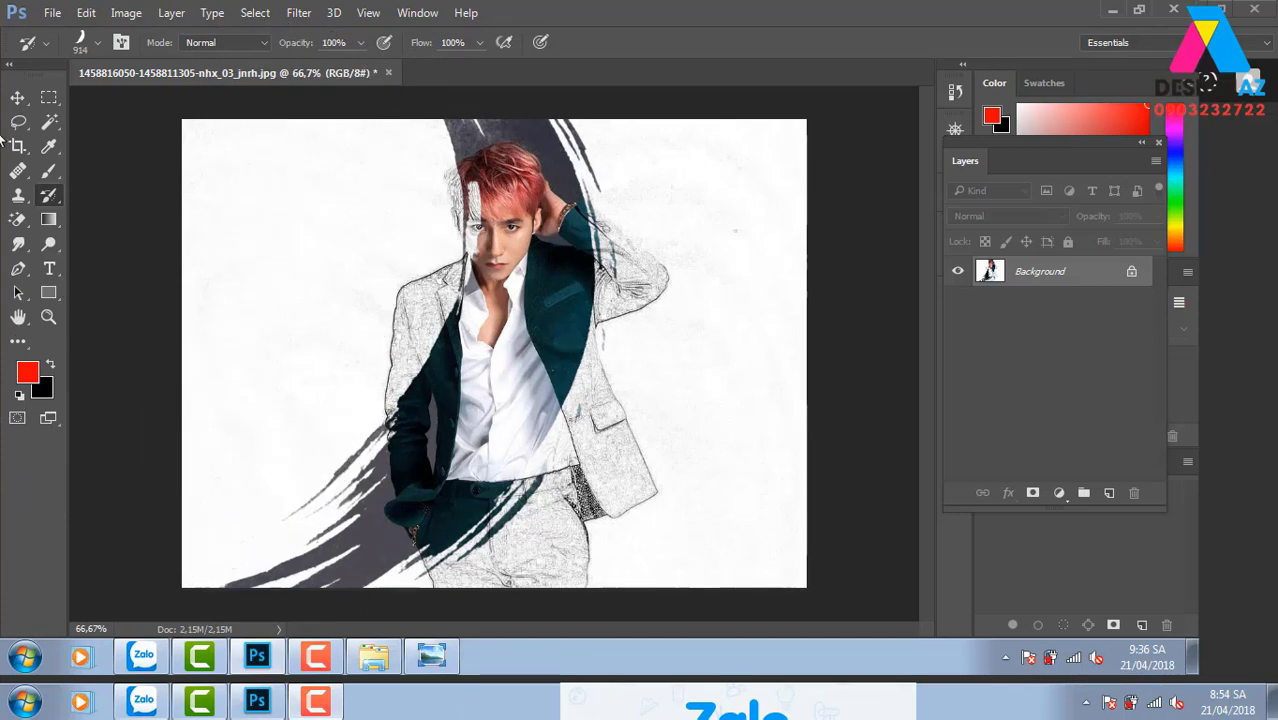
# Step: Select the Move tool and undo back to the original colour portrait
pyautogui.click(17, 97)
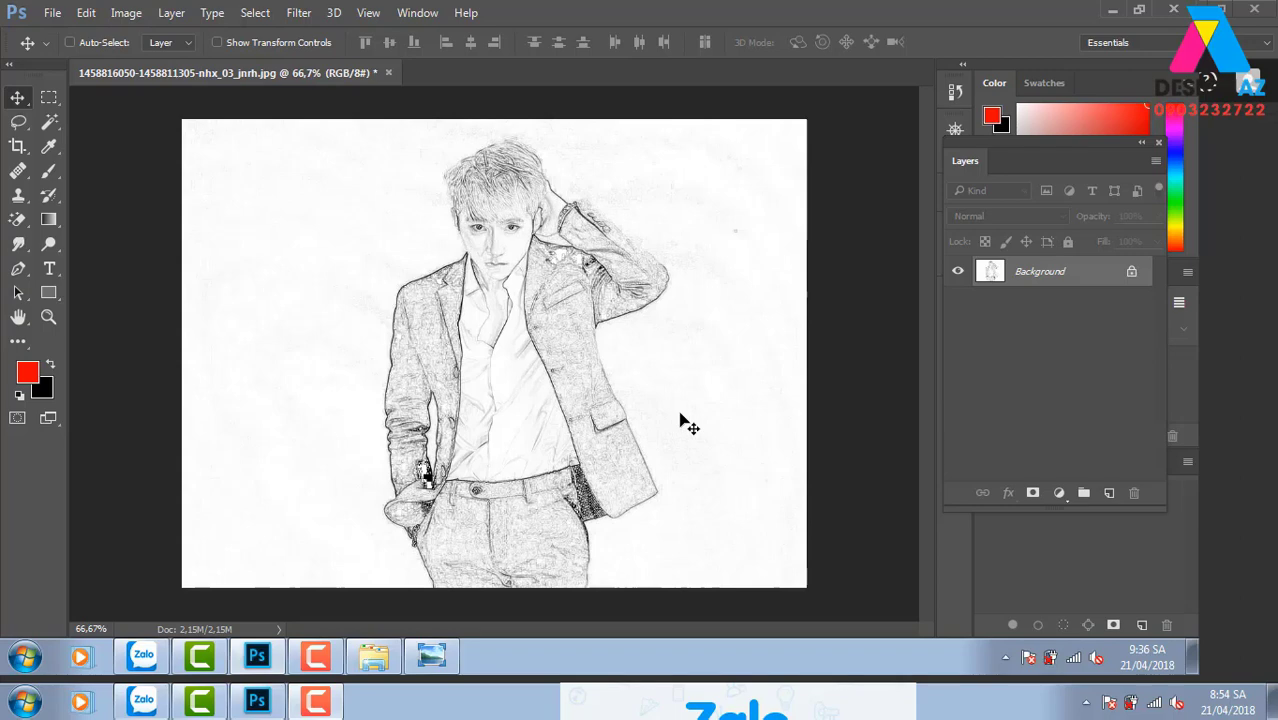
pyautogui.hotkey('ctrl', 'z')
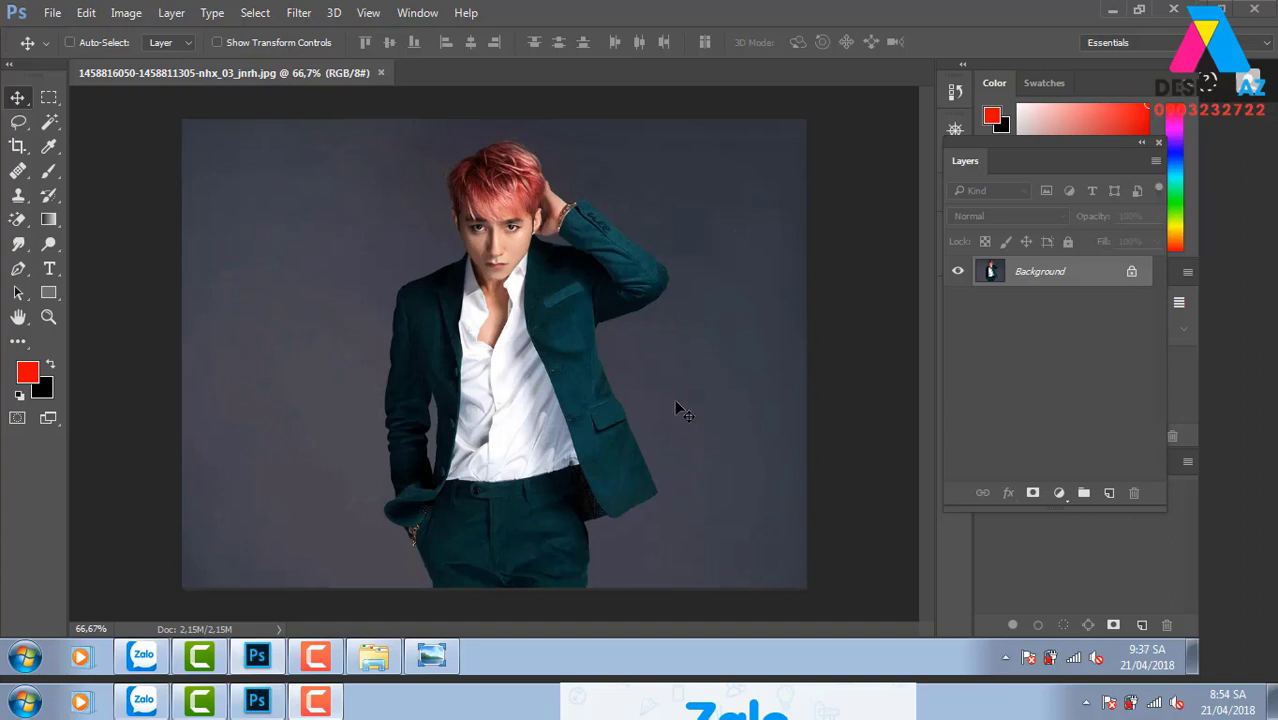
# Step: Apply the Stylize > Extrude filter with default Blocks settings at depth 30
pyautogui.click(307, 18)
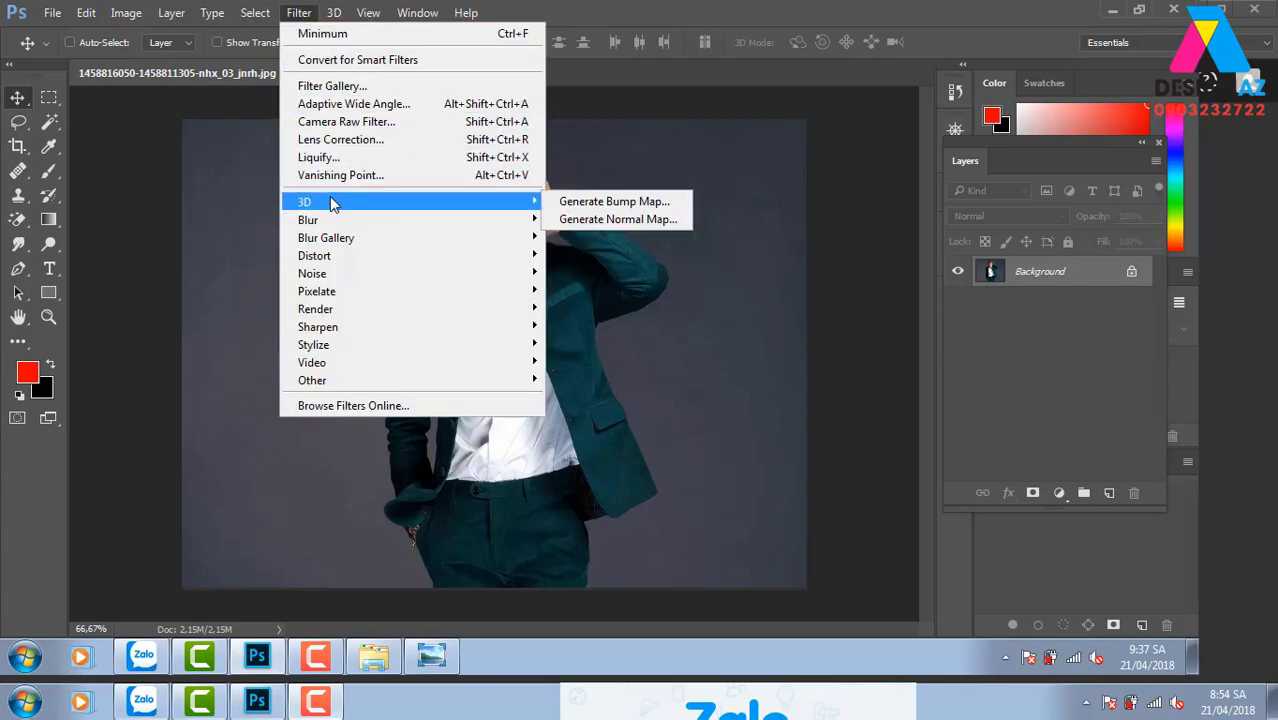
pyautogui.moveTo(313, 344)
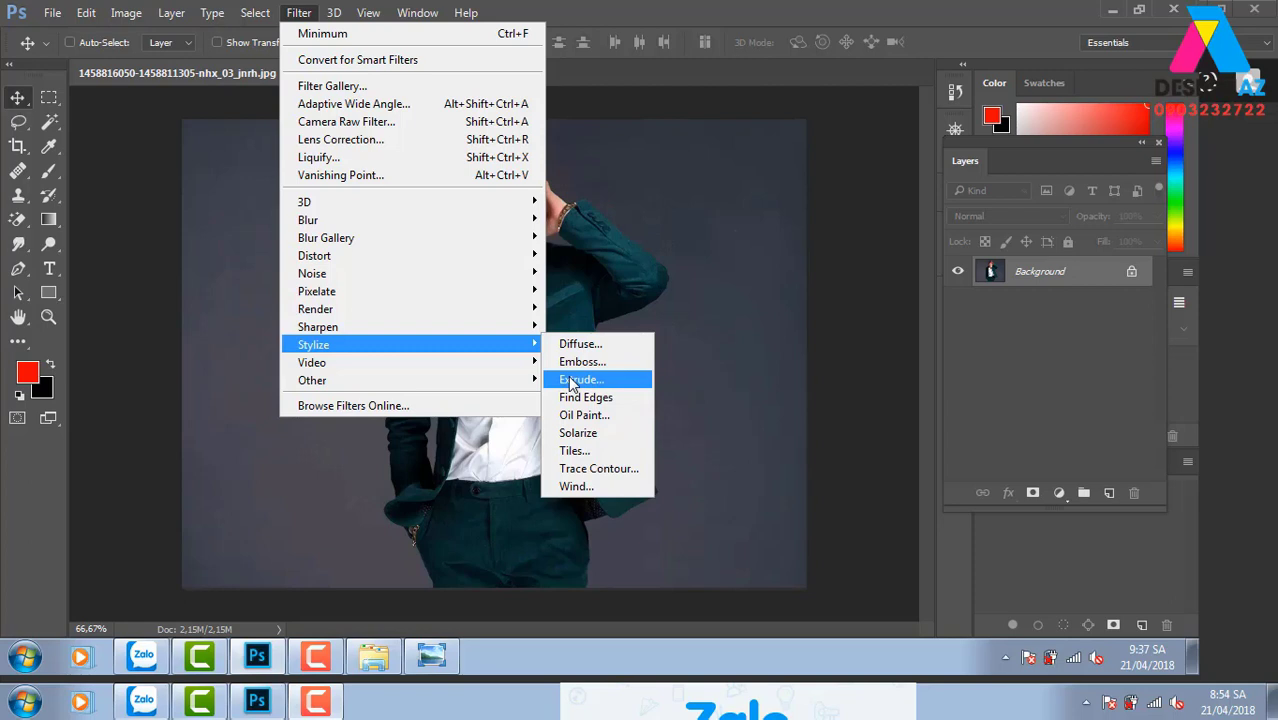
pyautogui.click(857, 287)
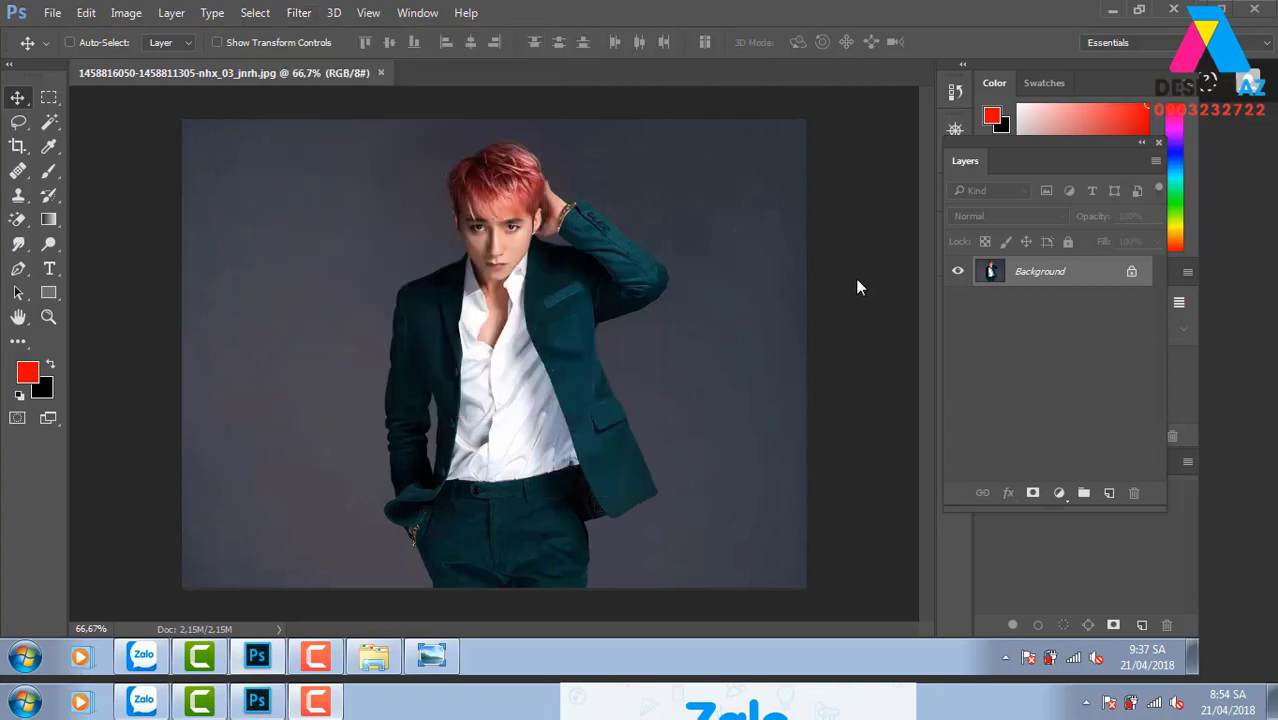
pyautogui.click(305, 16)
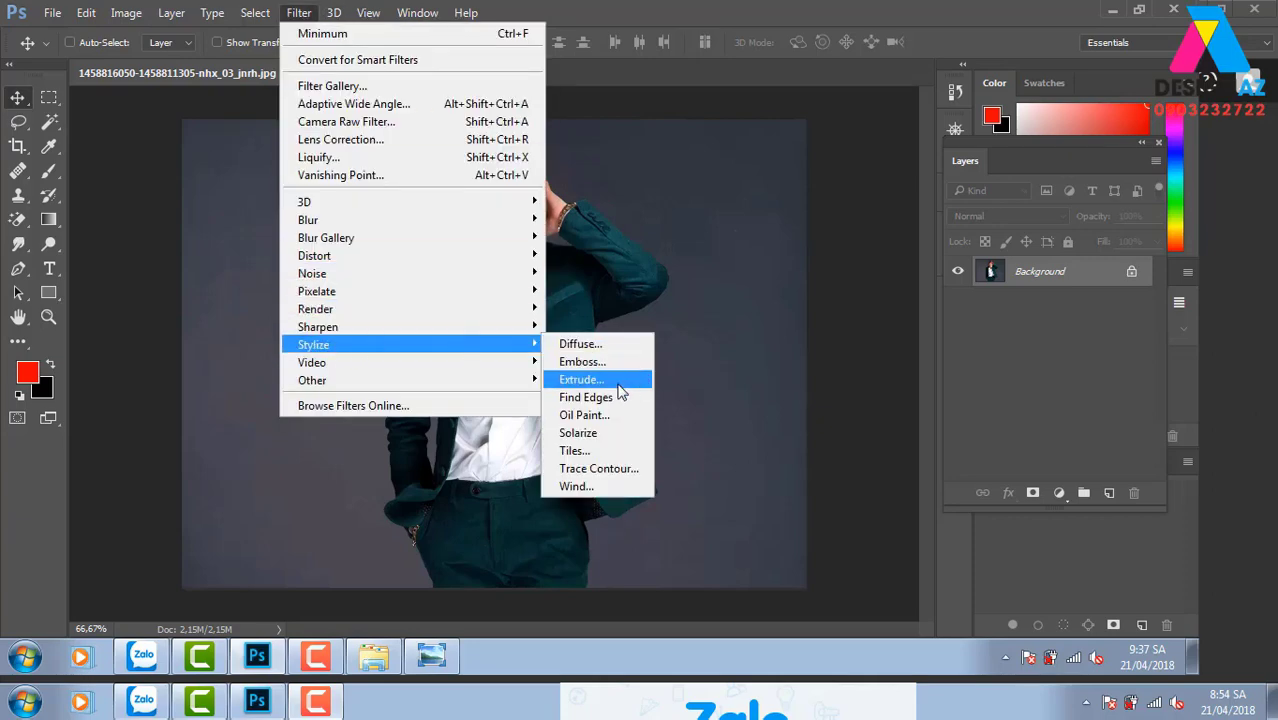
pyautogui.click(620, 380)
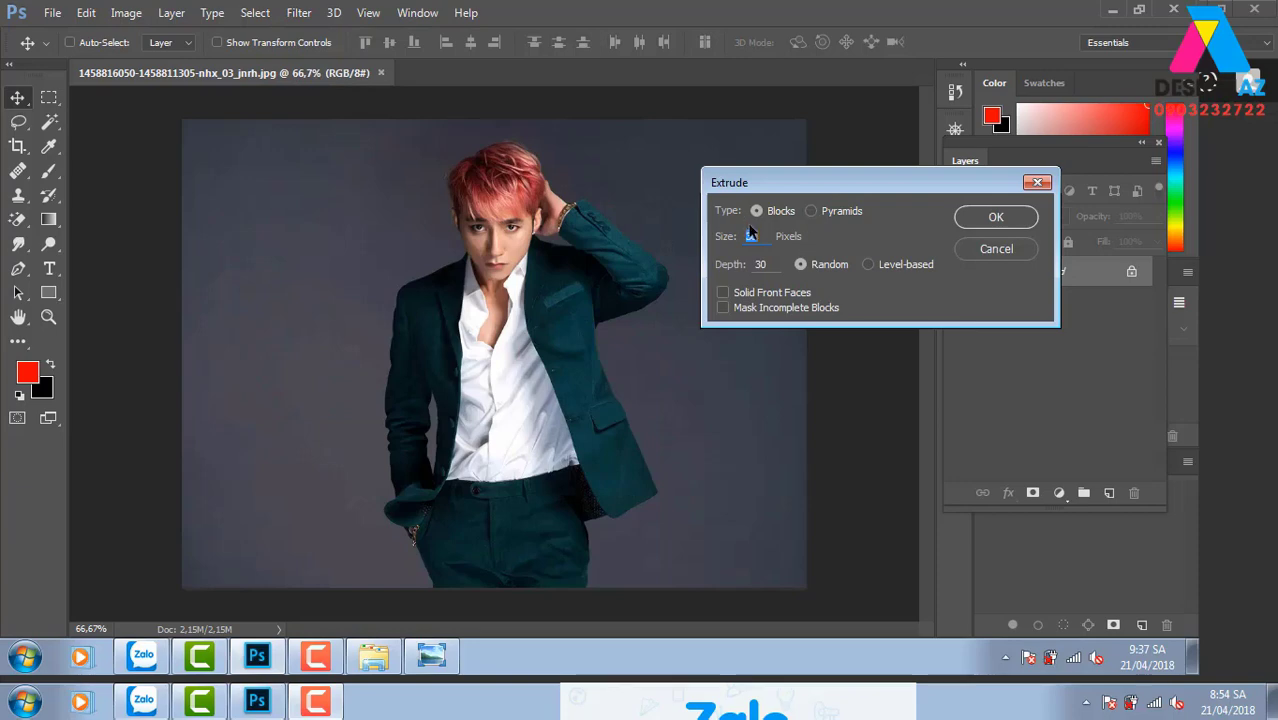
pyautogui.click(986, 222)
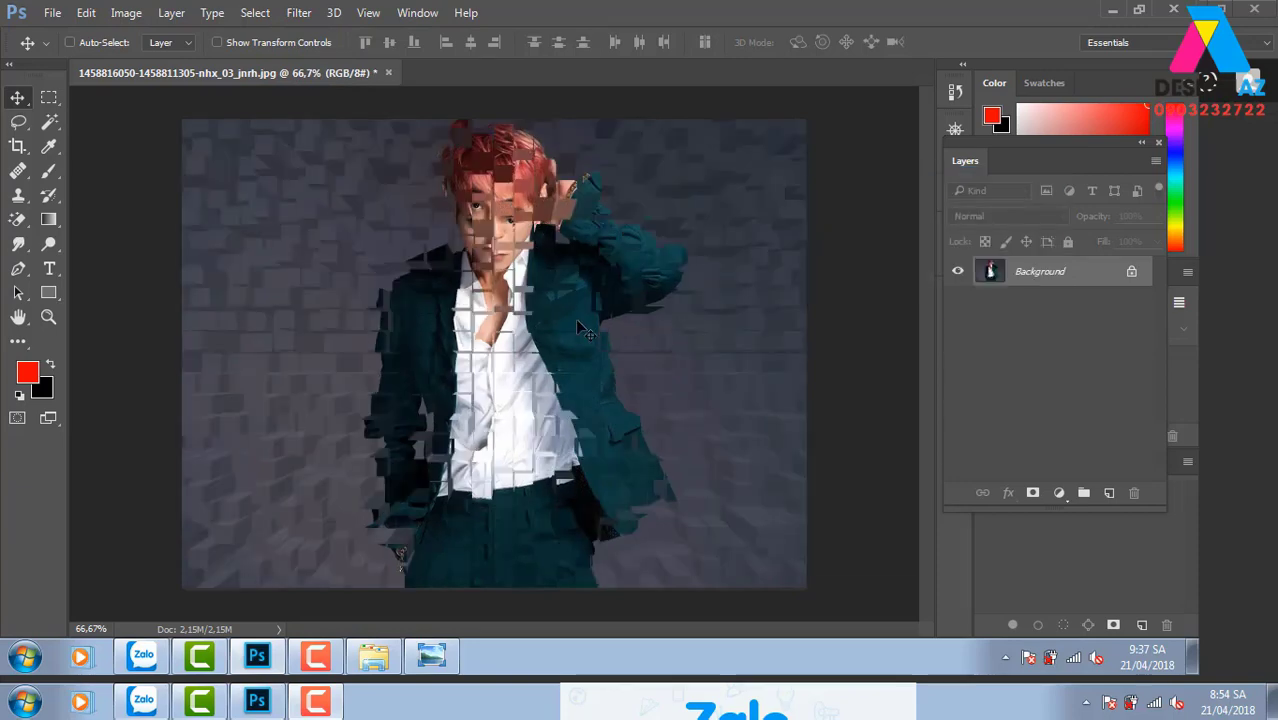
pyautogui.click(49, 172)
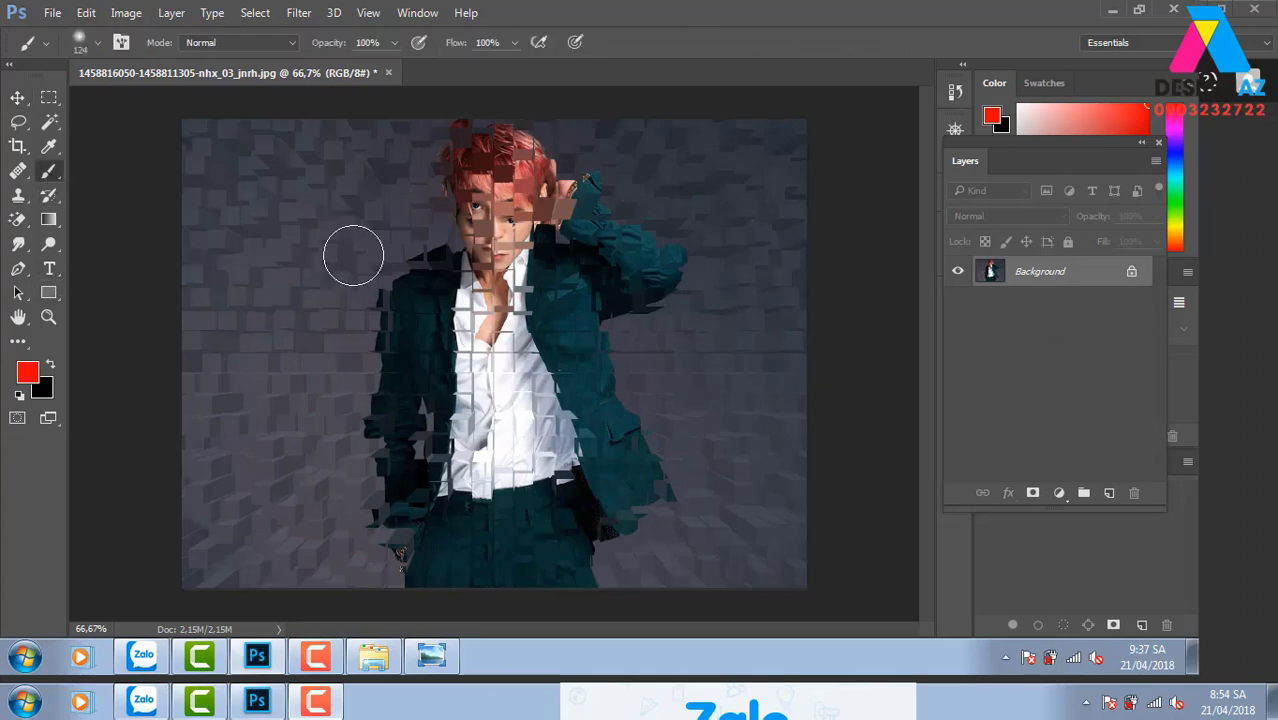
# Step: Reapply Extrude with Depth changed to 1, then undo it to restore the portrait
pyautogui.click(49, 197)
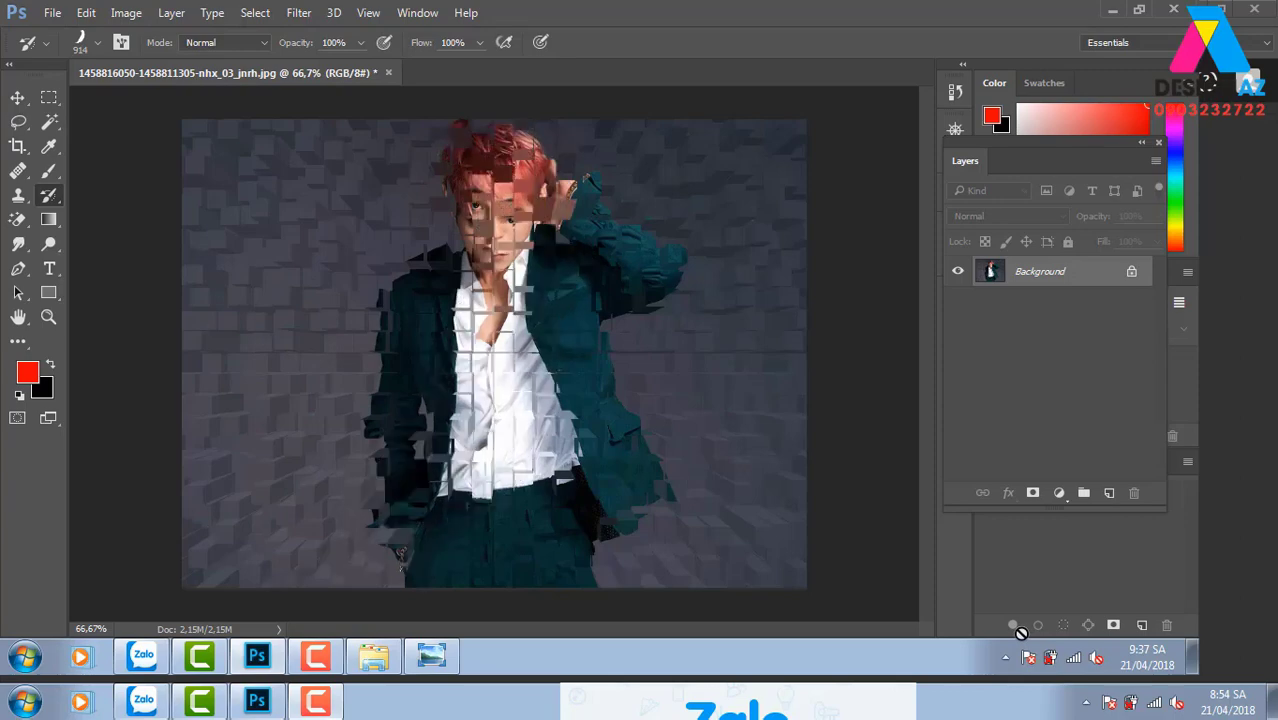
pyautogui.click(298, 13)
pyautogui.moveTo(314, 256)
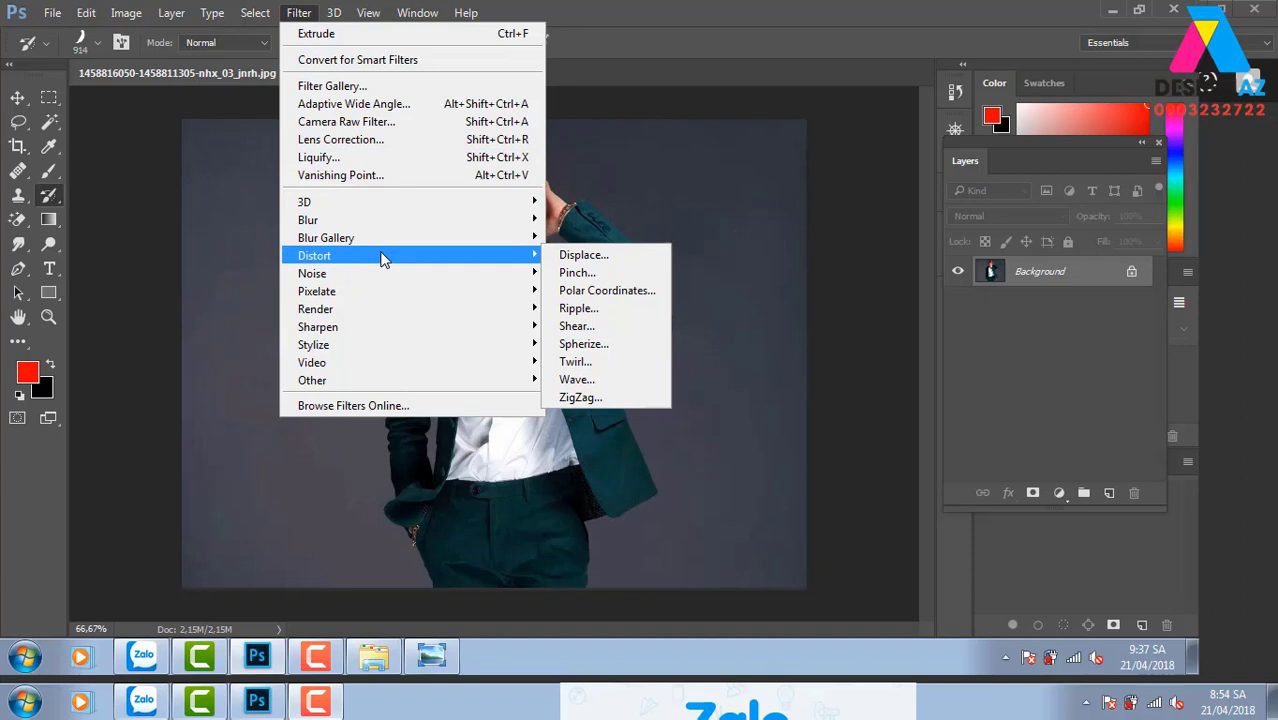
pyautogui.click(382, 364)
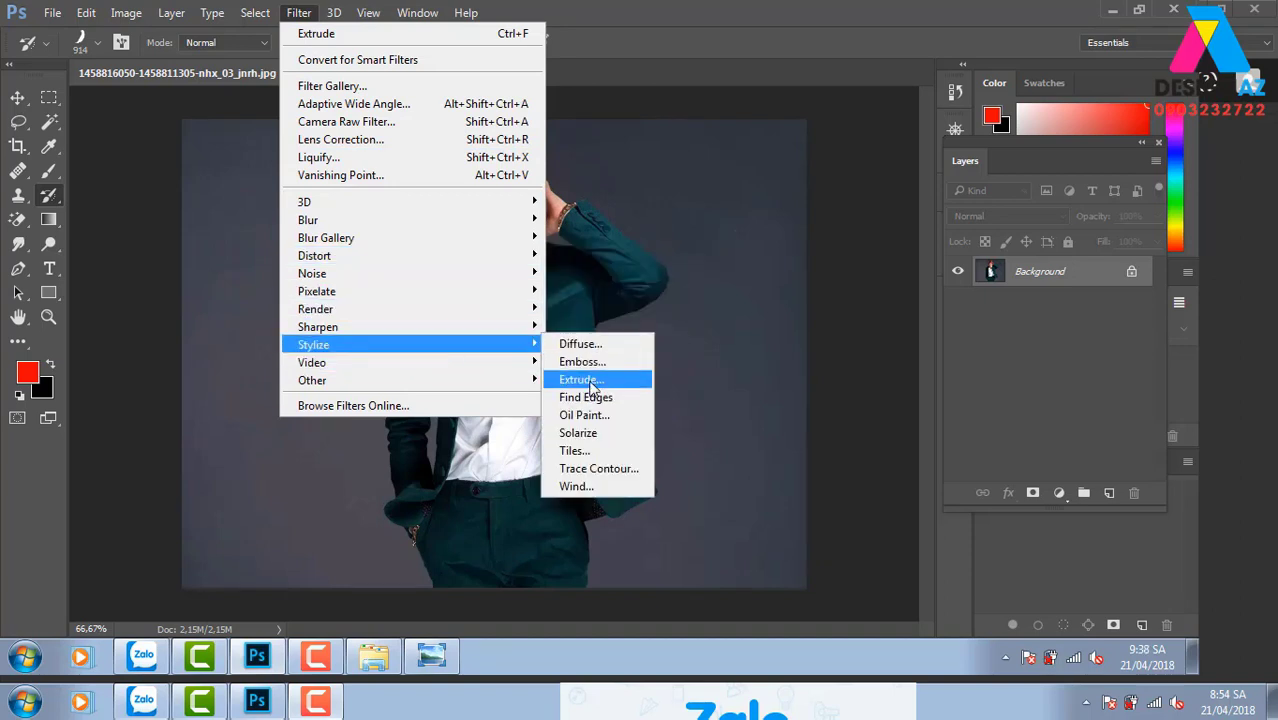
pyautogui.click(582, 382)
pyautogui.doubleClick(776, 264)
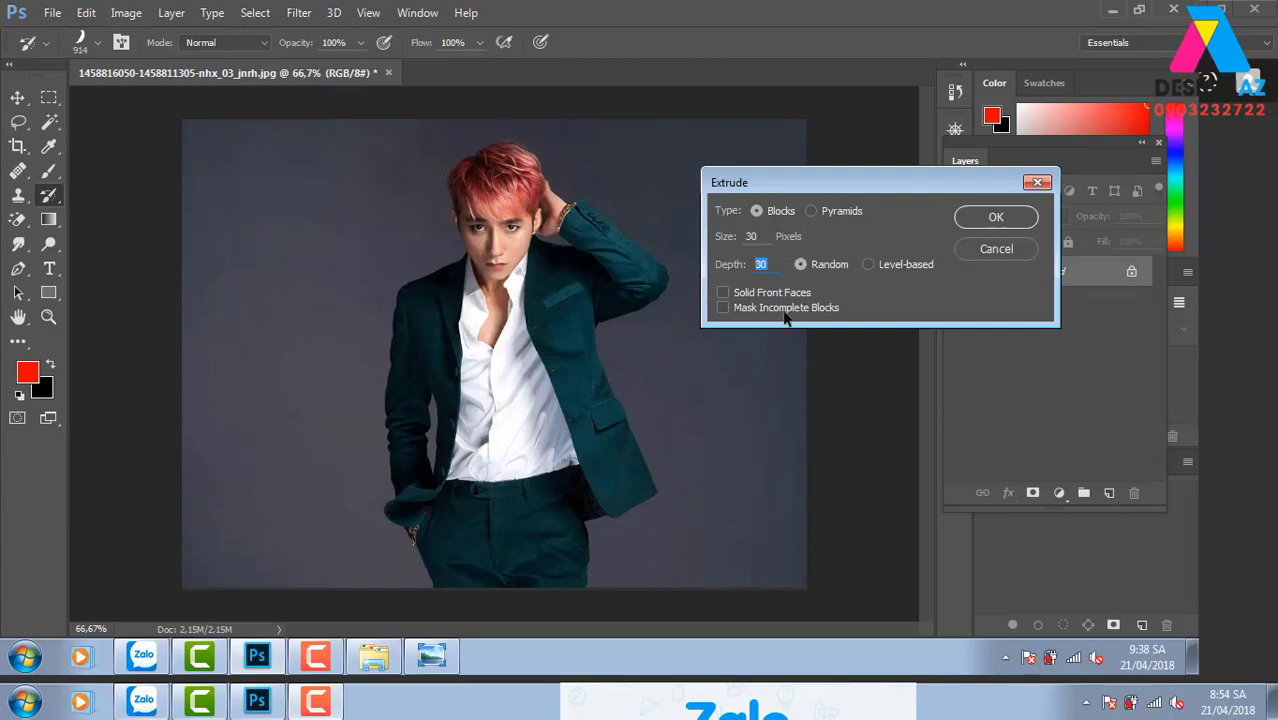
pyautogui.write('100')
pyautogui.click(993, 216)
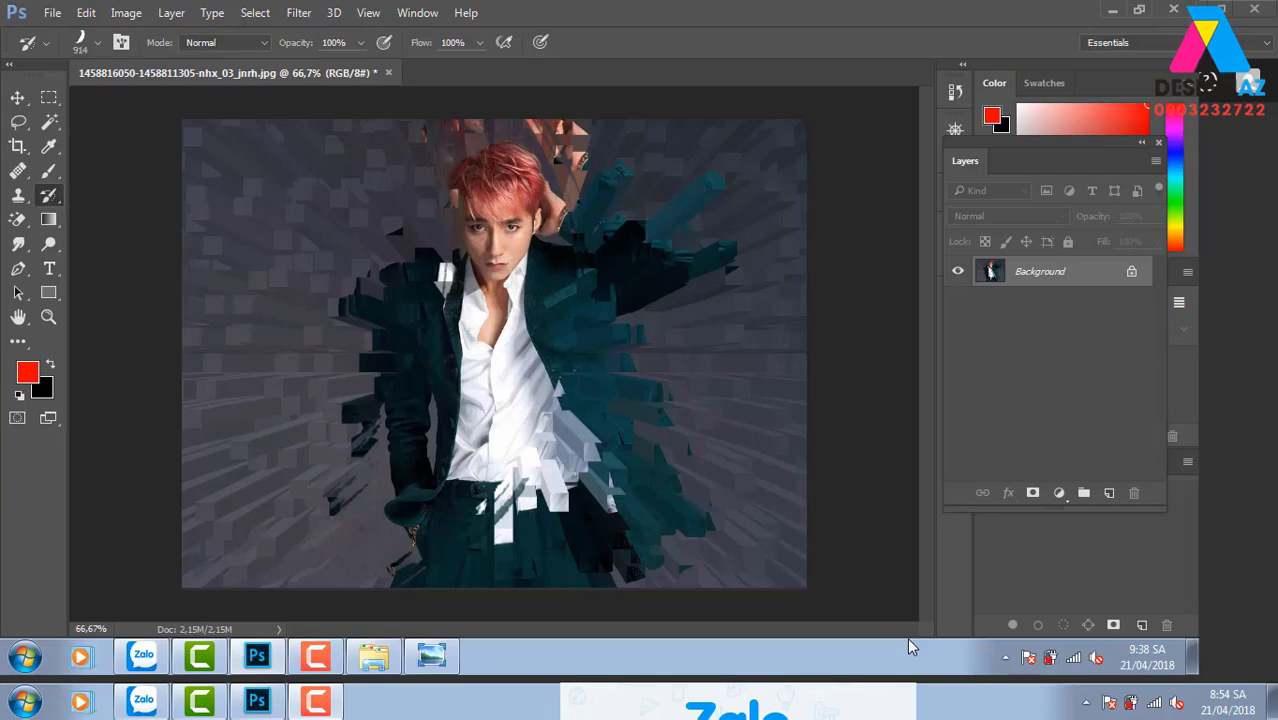
pyautogui.hotkey('ctrl', 'alt', 'z')
pyautogui.hotkey('ctrl', 'alt', 'z')
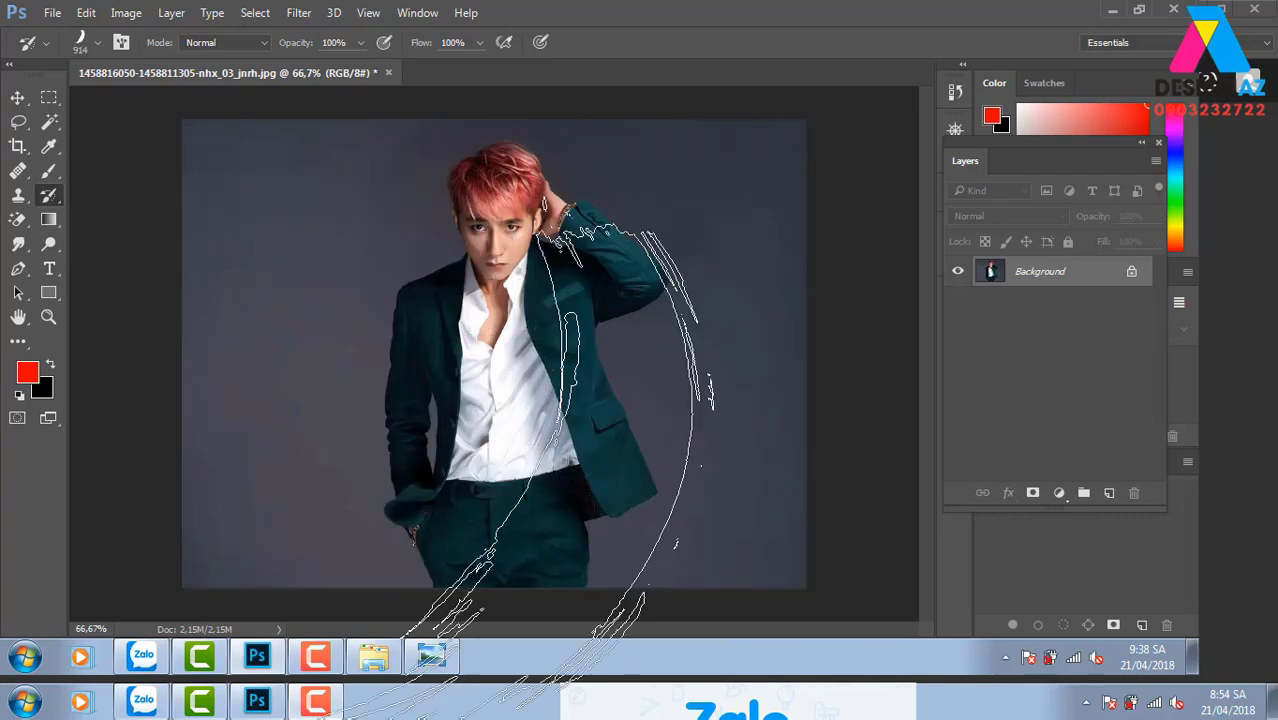
pyautogui.click(298, 13)
pyautogui.moveTo(304, 202)
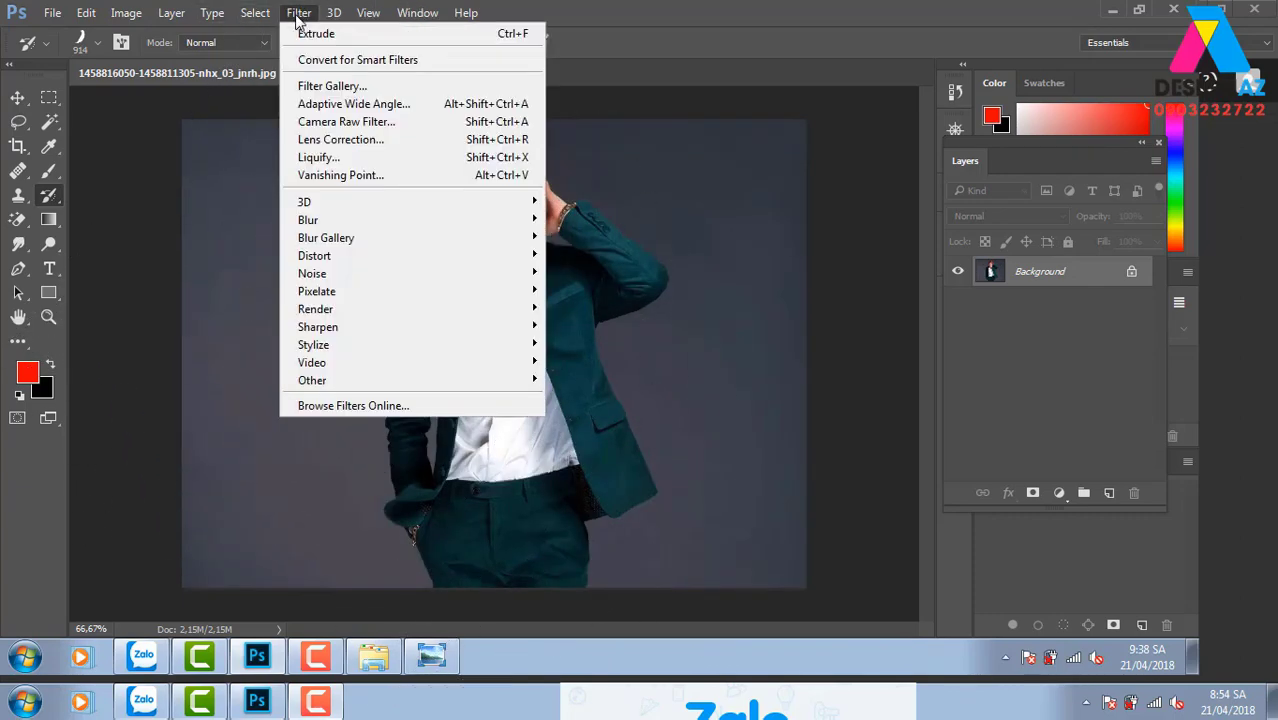
pyautogui.click(385, 88)
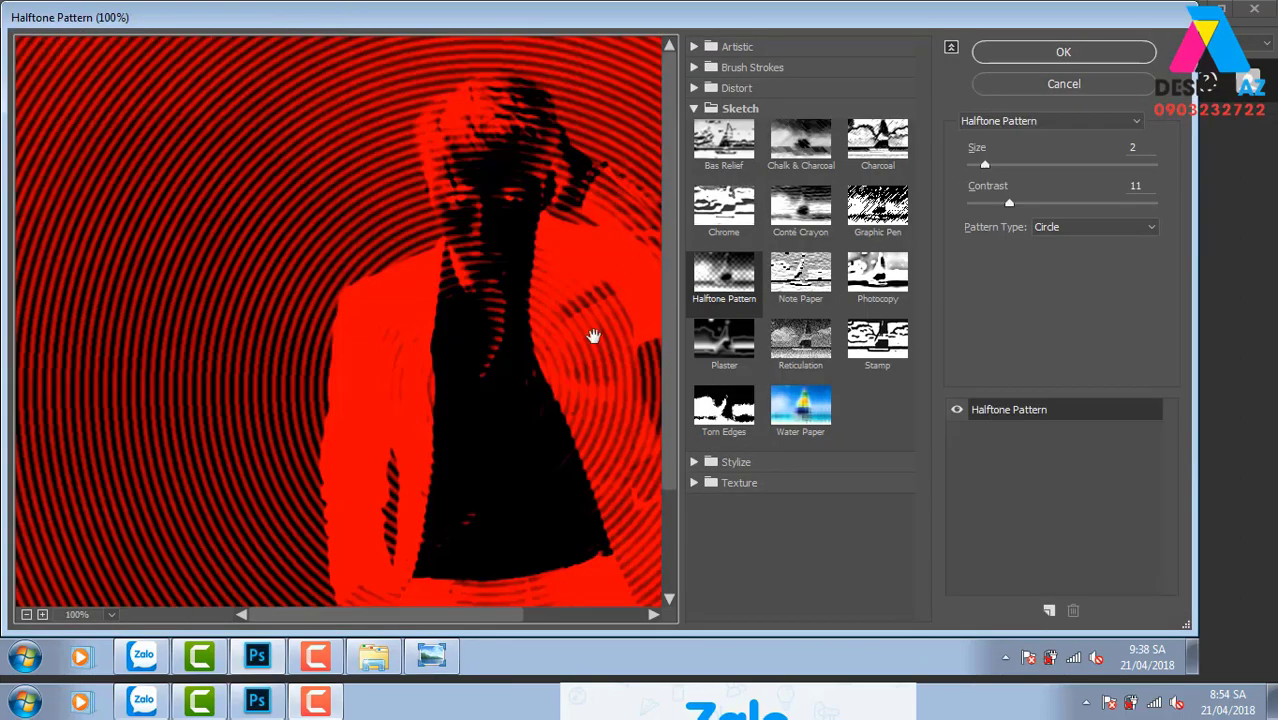
pyautogui.moveTo(593, 337); pyautogui.dragTo(499, 314)
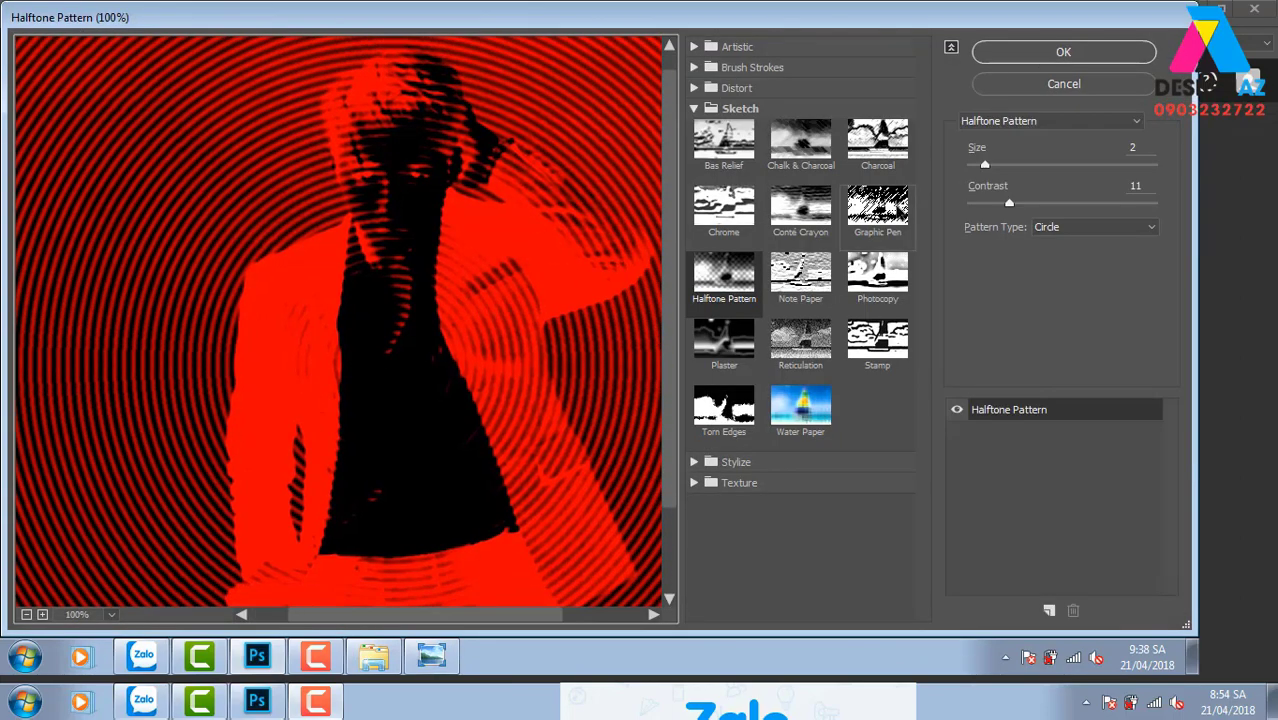
pyautogui.click(895, 214)
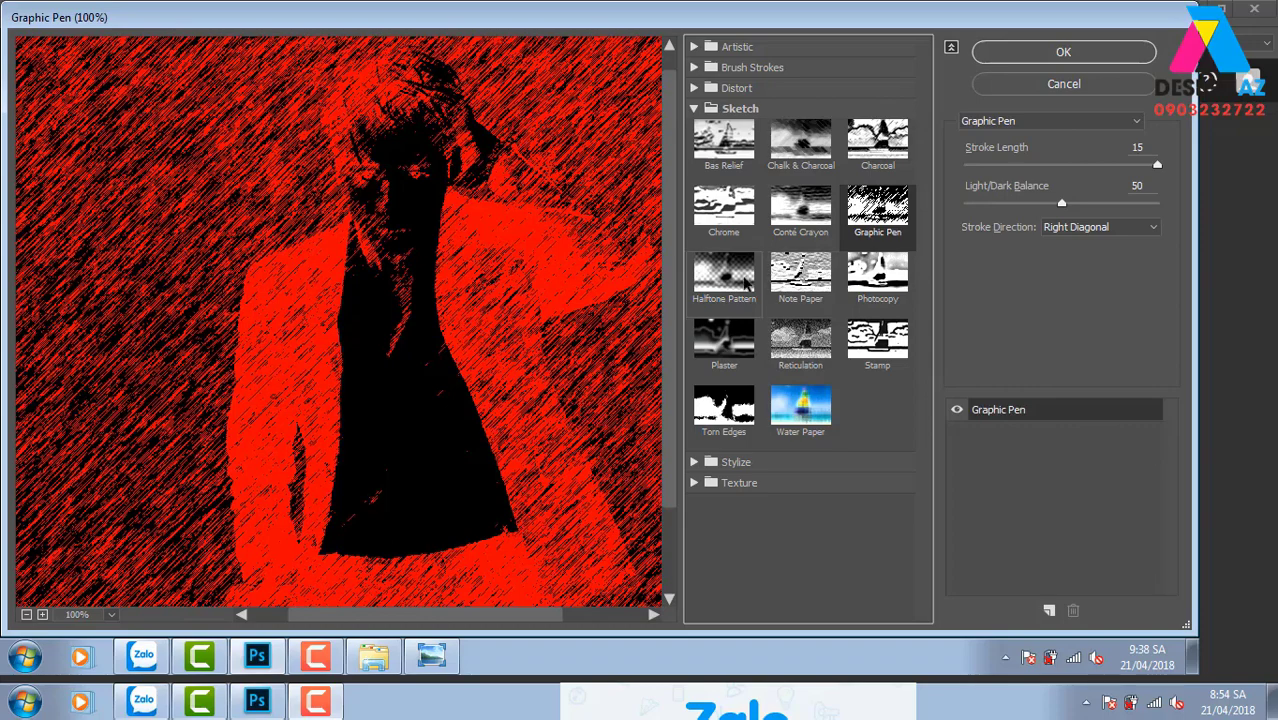
pyautogui.click(724, 272)
pyautogui.moveTo(985, 165)
pyautogui.mouseDown()
pyautogui.moveTo(1074, 204)
pyautogui.moveTo(1148, 205)
pyautogui.mouseUp()
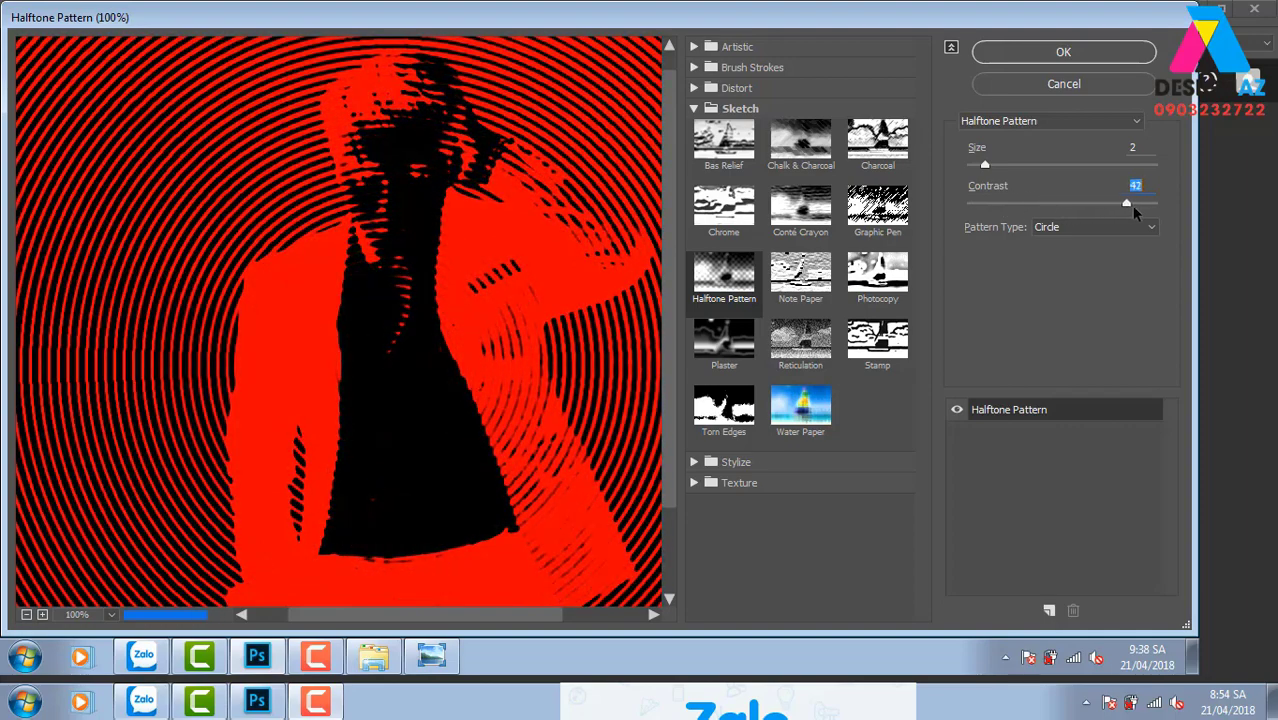
pyautogui.click(1130, 58)
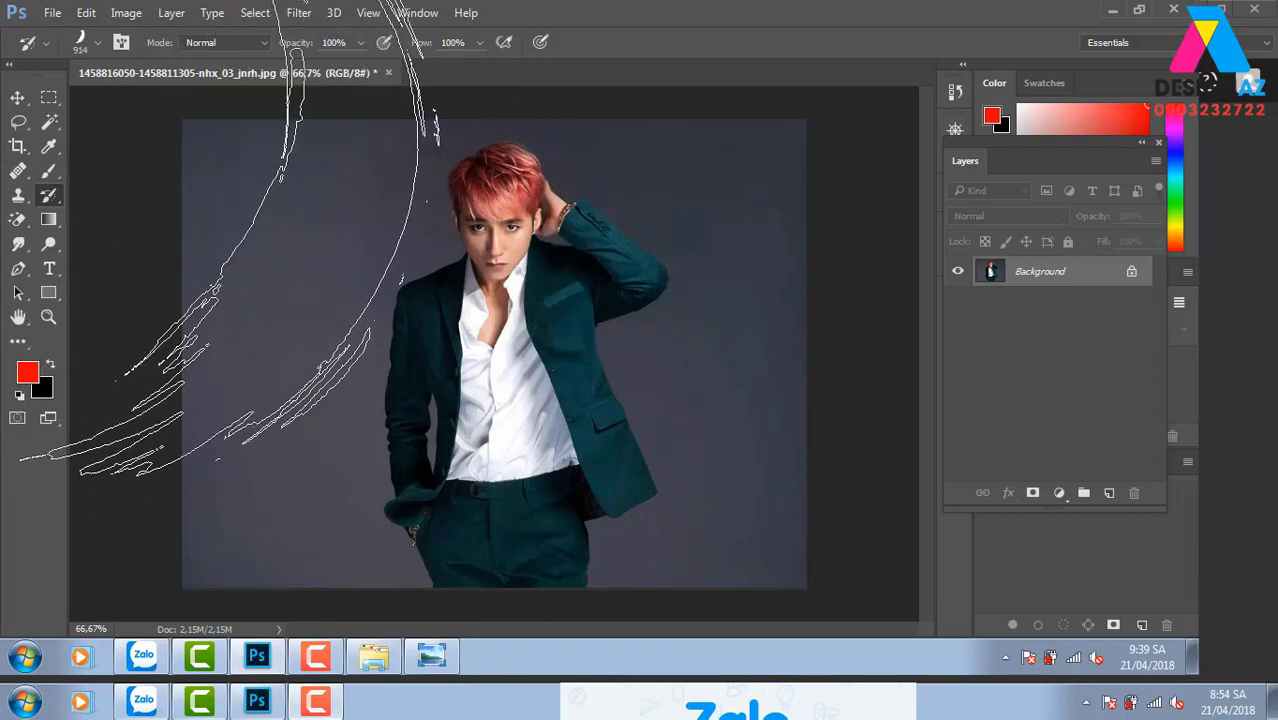
pyautogui.click(305, 15)
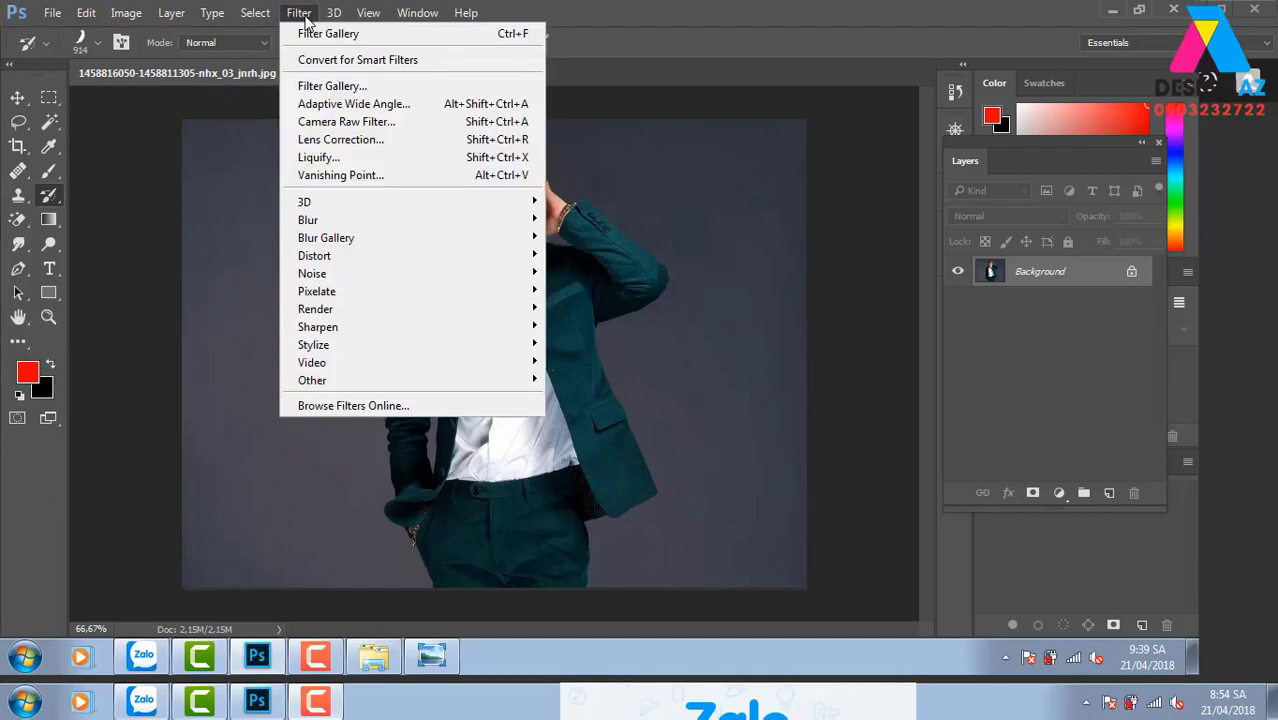
# Step: Apply the Filter Gallery's Artistic Cutout with 8 levels, edge simplicity 6 and edge fidelity 3
pyautogui.click(370, 86)
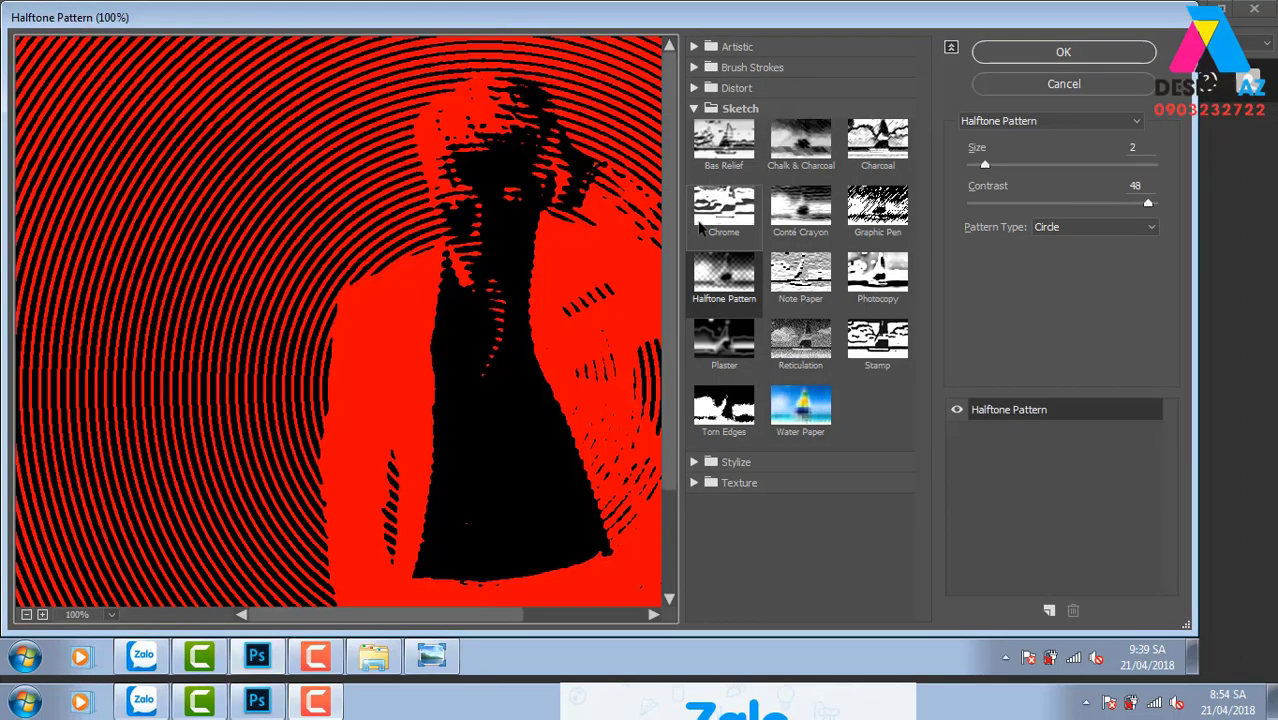
pyautogui.click(740, 47)
pyautogui.click(800, 80)
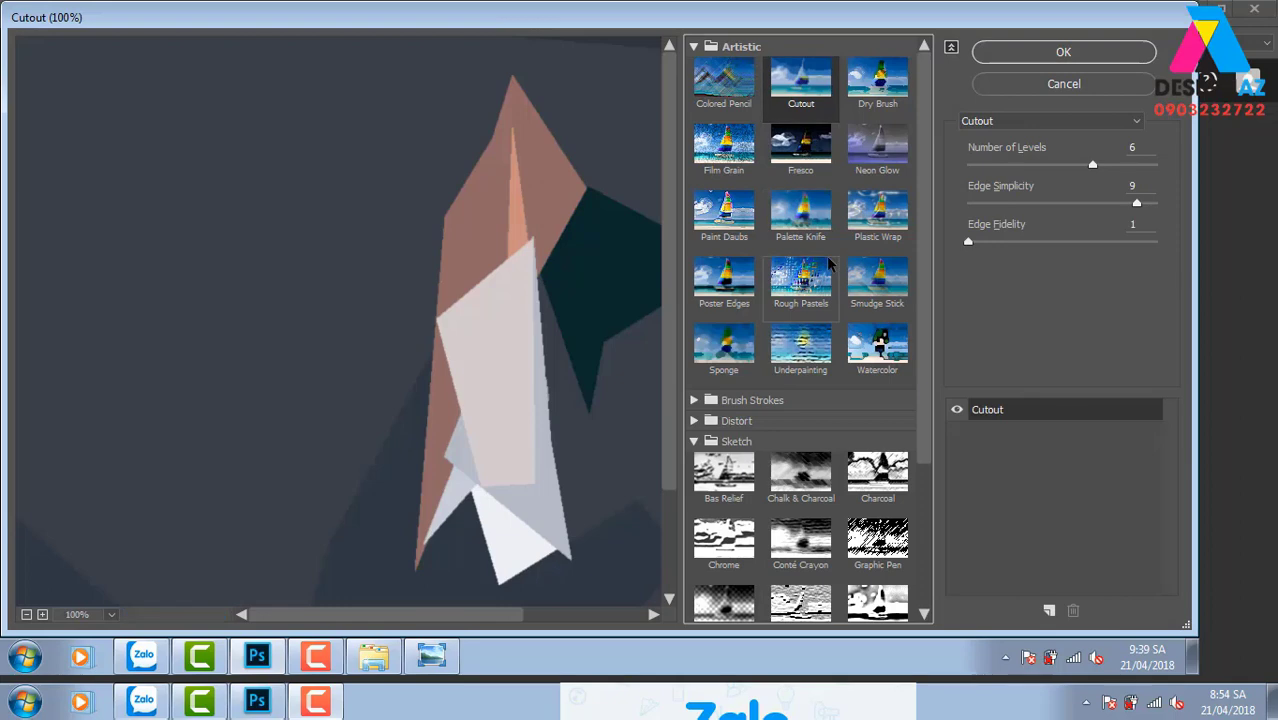
pyautogui.hotkey('ctrl', '-')
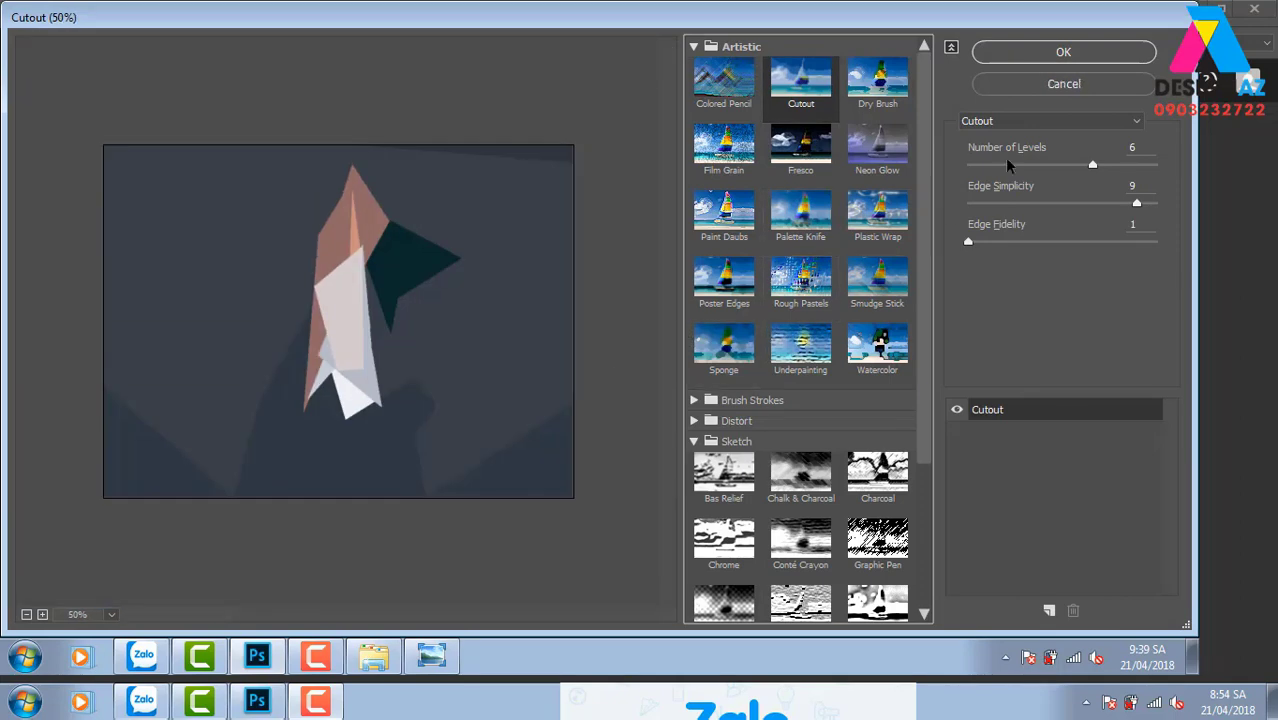
pyautogui.moveTo(1092, 164)
pyautogui.mouseDown()
pyautogui.moveTo(1155, 164)
pyautogui.moveTo(1056, 202)
pyautogui.moveTo(942, 203)
pyautogui.moveTo(1098, 243)
pyautogui.moveTo(1000, 243)
pyautogui.moveTo(1196, 248)
pyautogui.mouseUp()
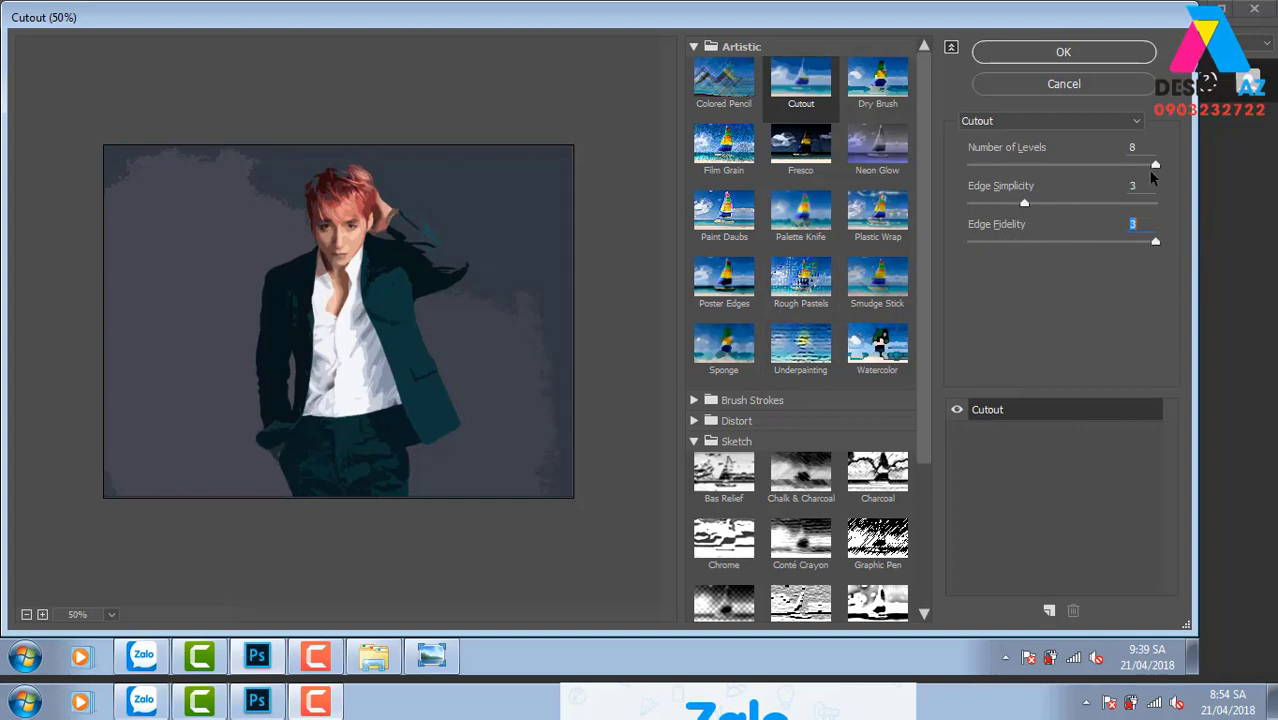
pyautogui.moveTo(1024, 203); pyautogui.dragTo(1074, 205)
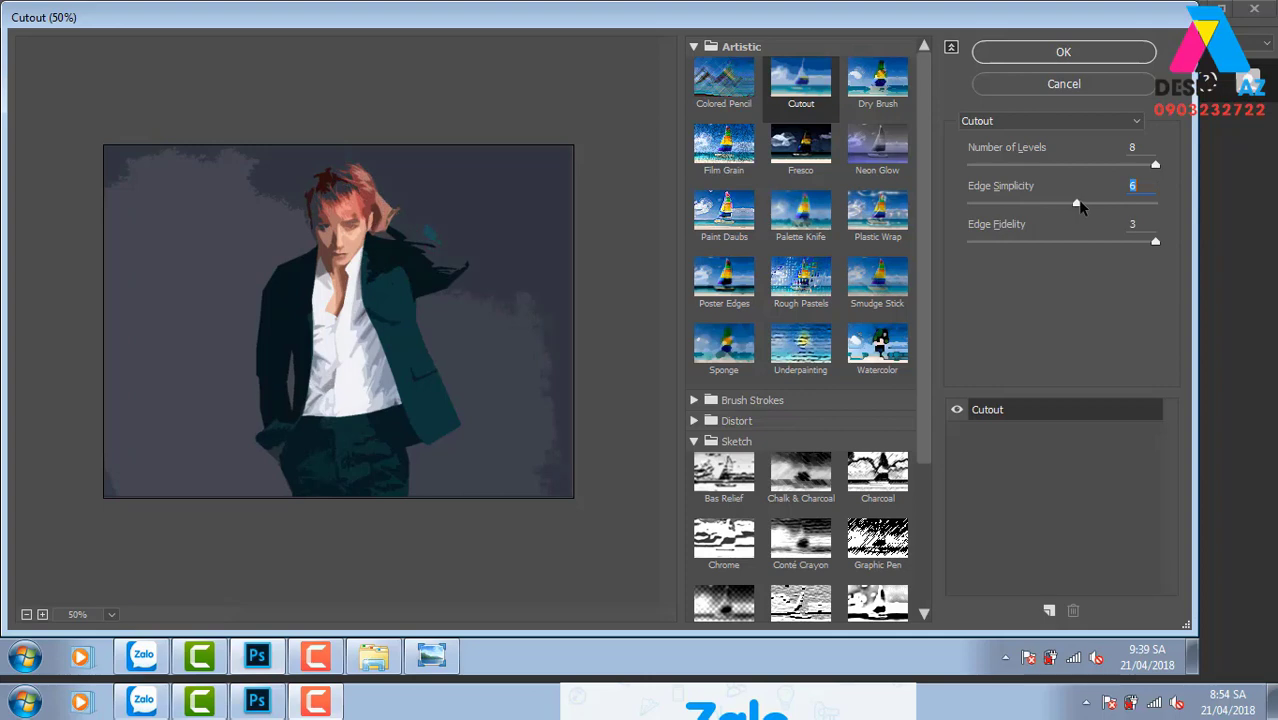
pyautogui.click(1079, 55)
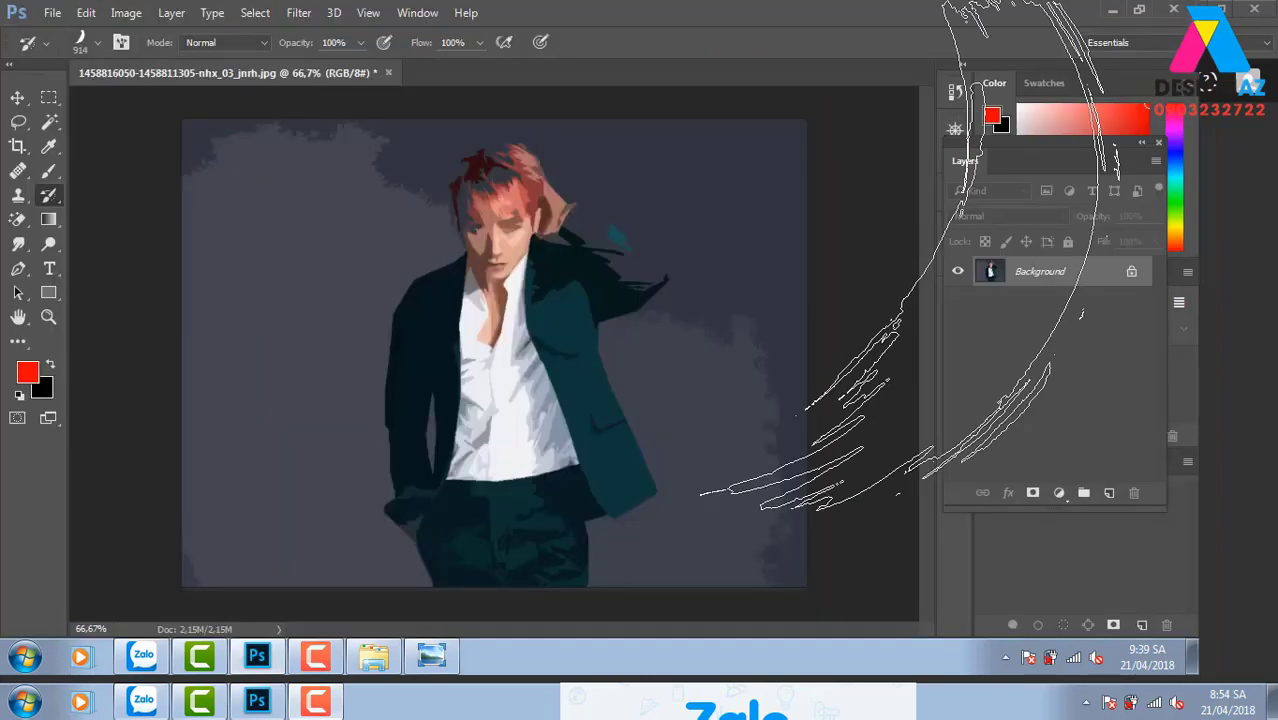
# Step: Zoom in to actual size, then zoom back out to view the whole photo
pyautogui.hotkey('ctrl', '+')
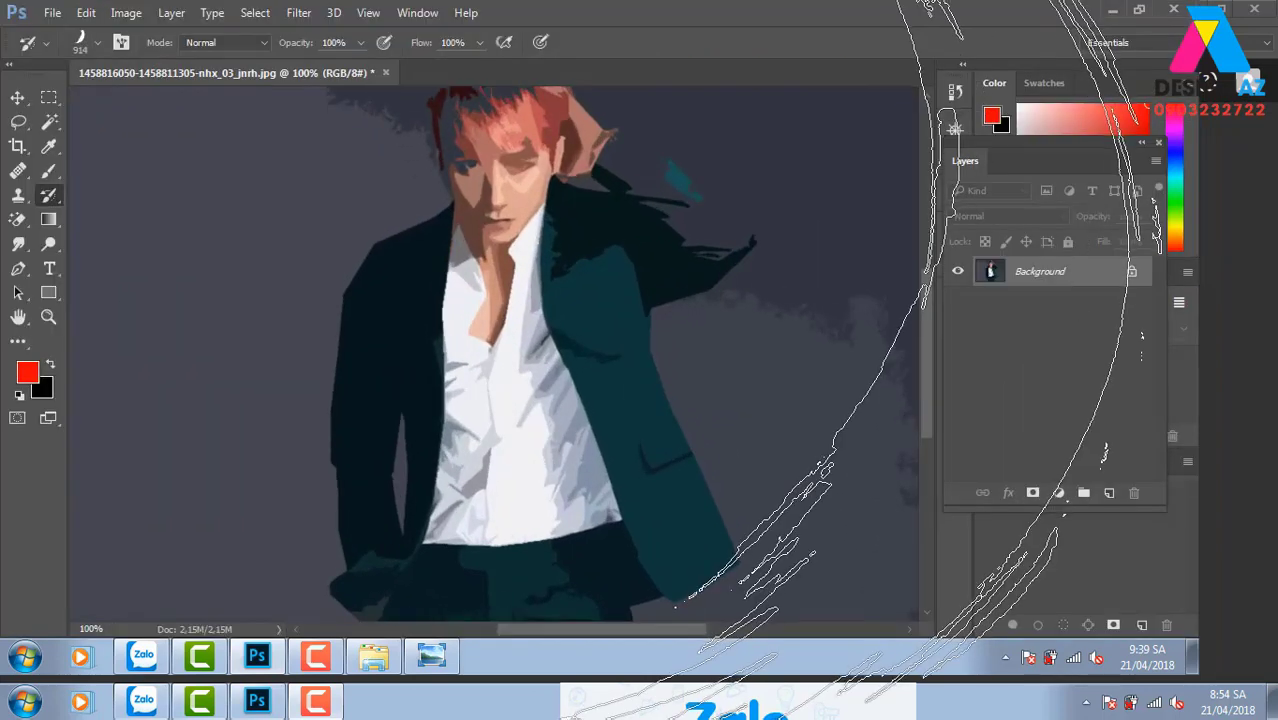
pyautogui.hotkey('ctrl', '-')
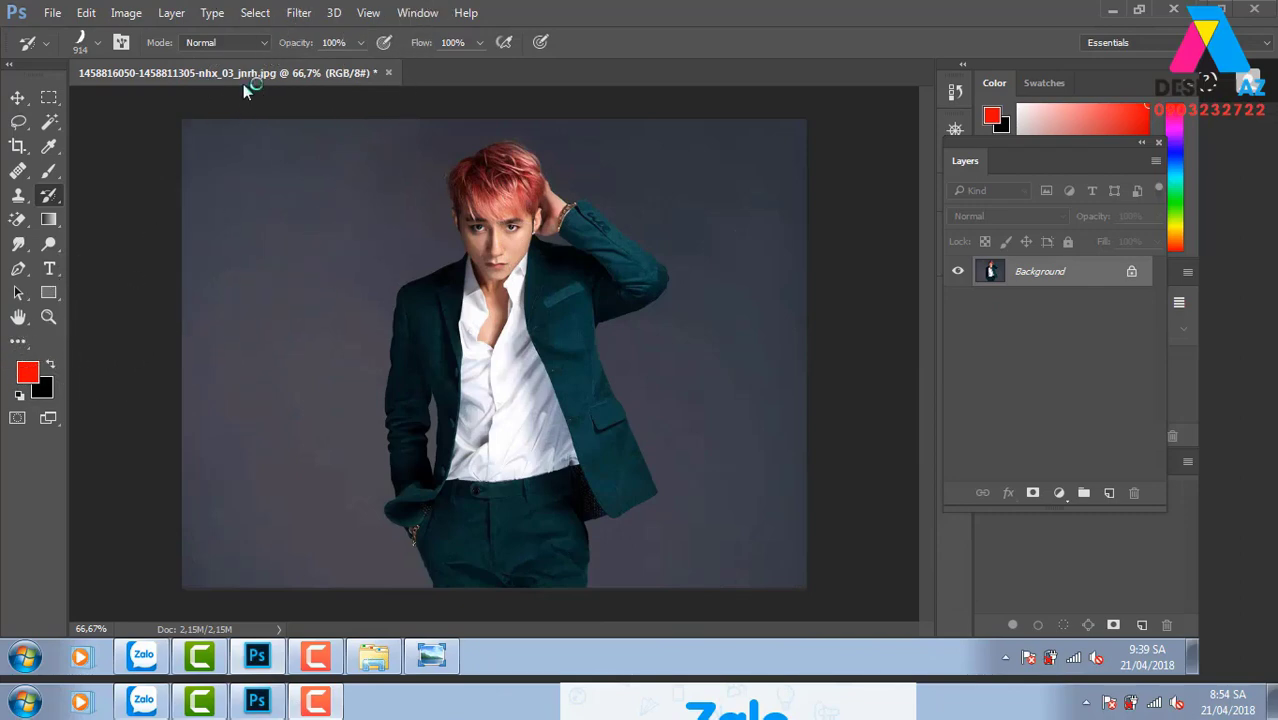
pyautogui.click(299, 13)
pyautogui.moveTo(317, 291)
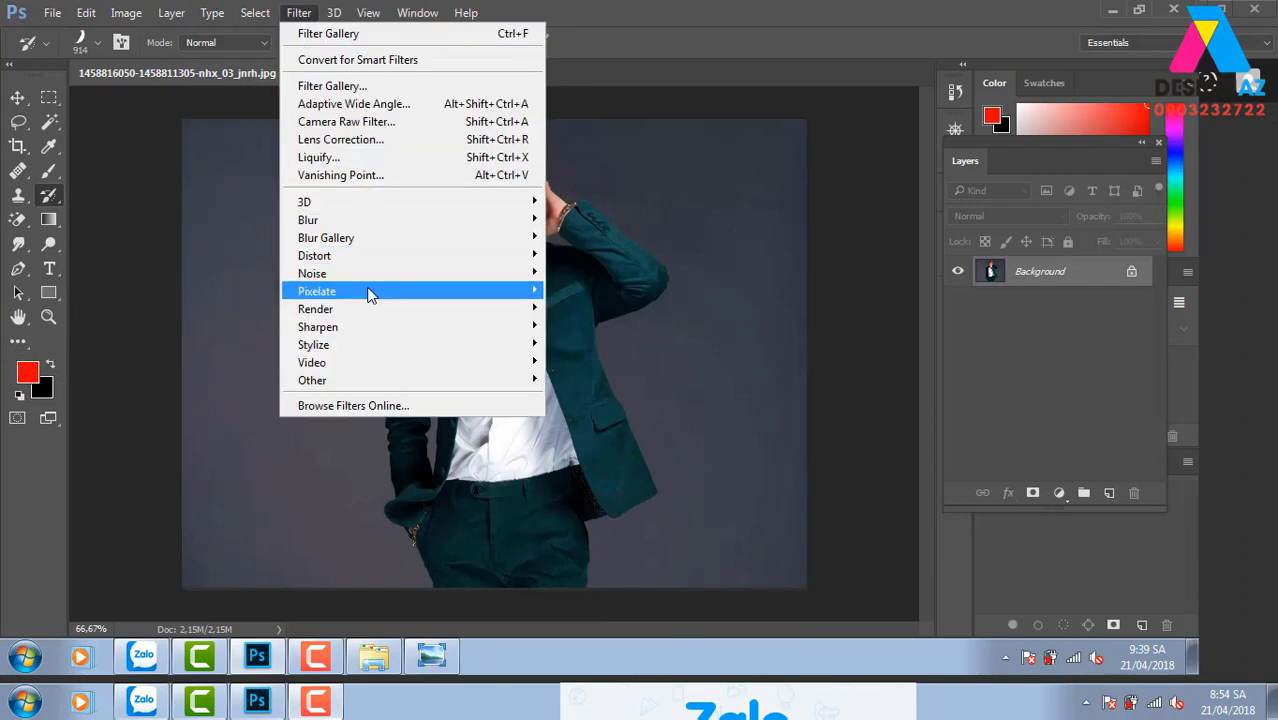
pyautogui.click(630, 311)
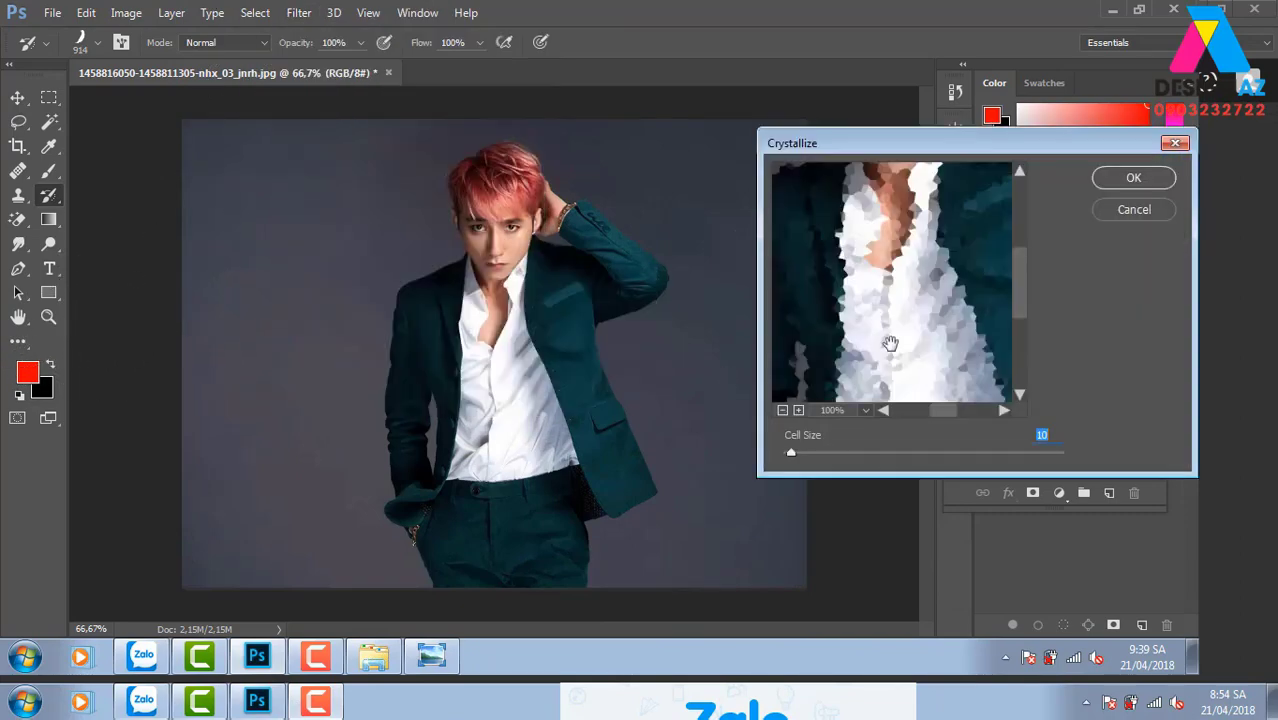
pyautogui.moveTo(857, 447); pyautogui.dragTo(829, 447)
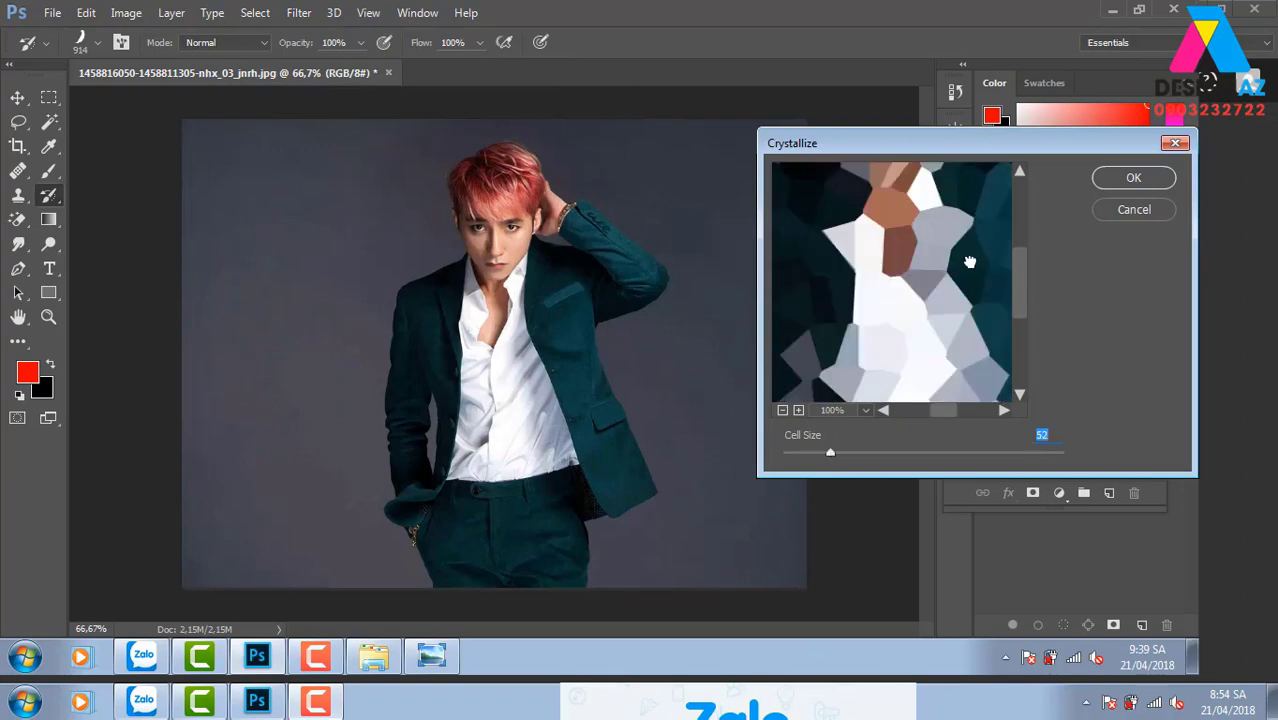
pyautogui.moveTo(930, 180); pyautogui.dragTo(932, 330)
pyautogui.click(1133, 177)
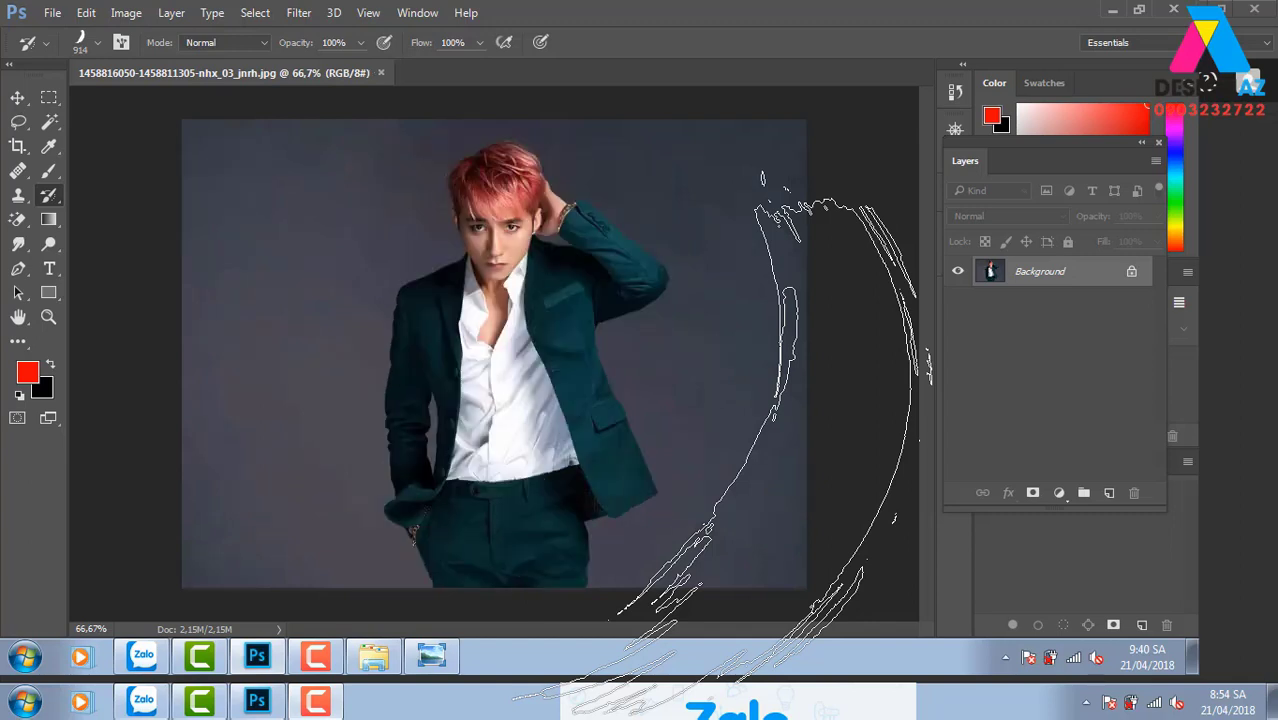
# Step: Duplicate the photo layer and desaturate the copy to black and white
pyautogui.click(17, 97)
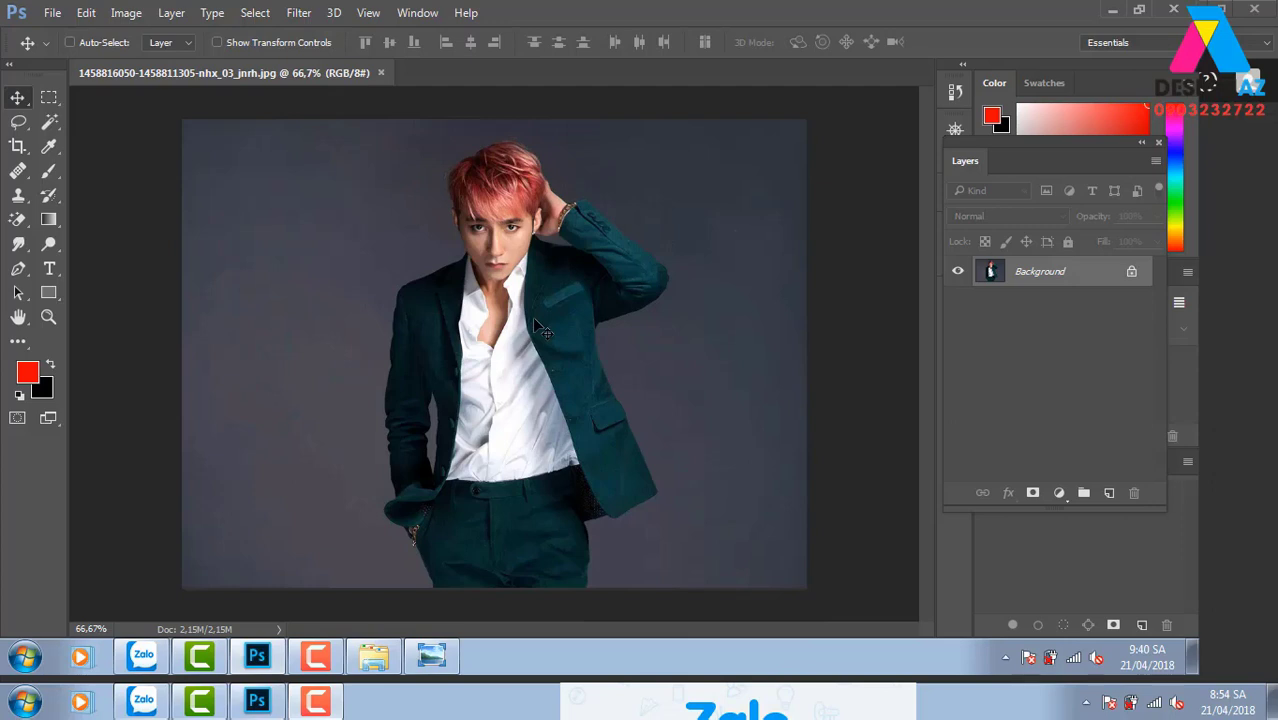
pyautogui.hotkey('ctrl', 'j')
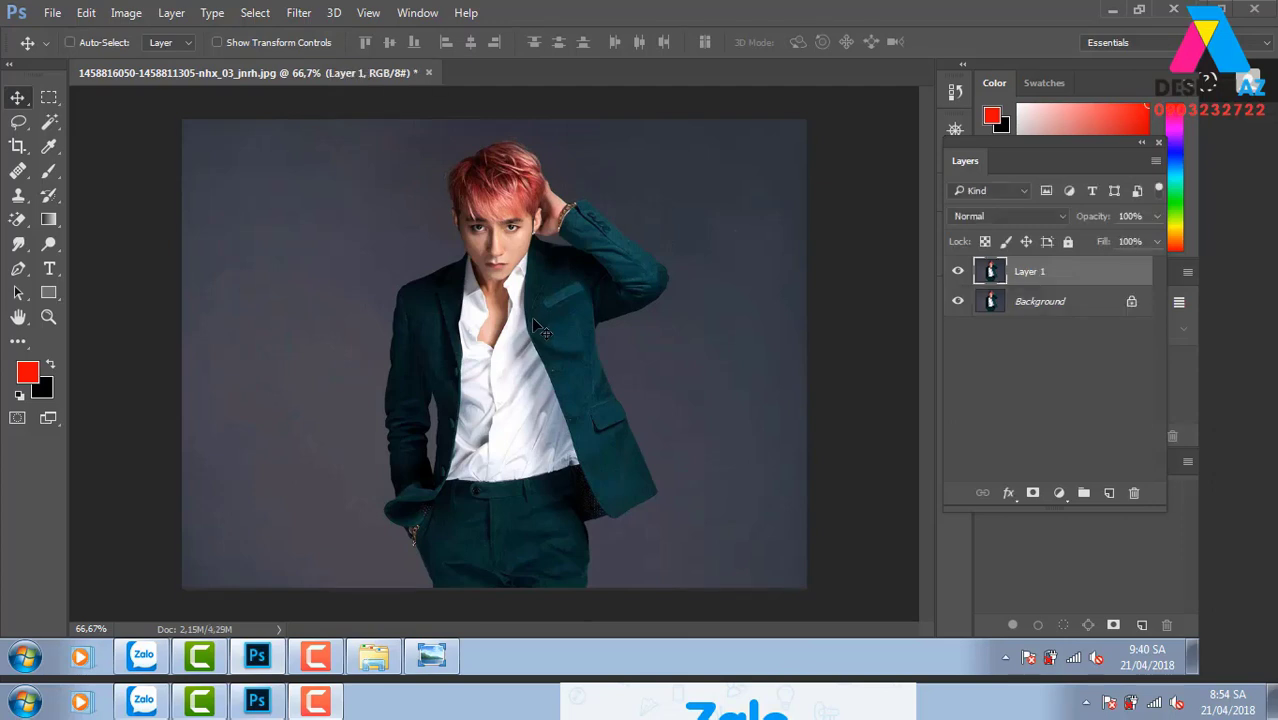
pyautogui.press('ctrl')
pyautogui.hotkey('ctrl', 'shift', 'u')
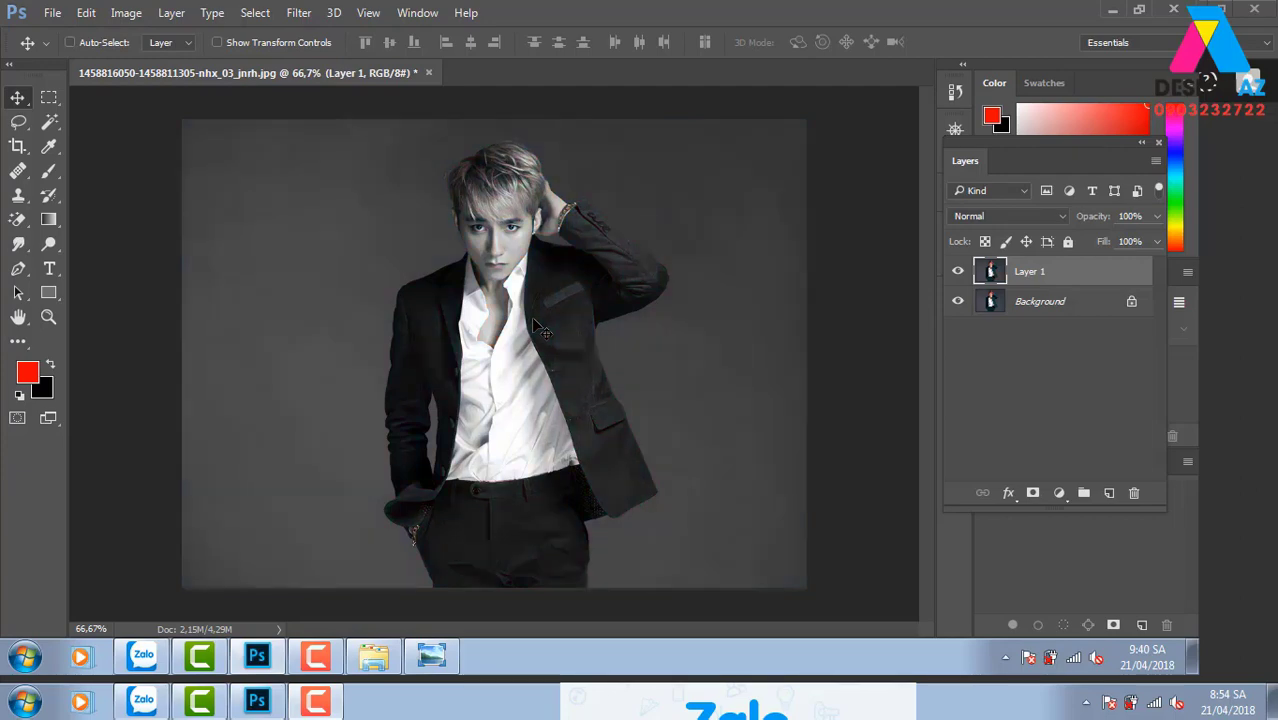
# Step: Duplicate the grey layer and invert the top copy into a negative
pyautogui.press('ctrl')
pyautogui.hotkey('ctrl', 'j')
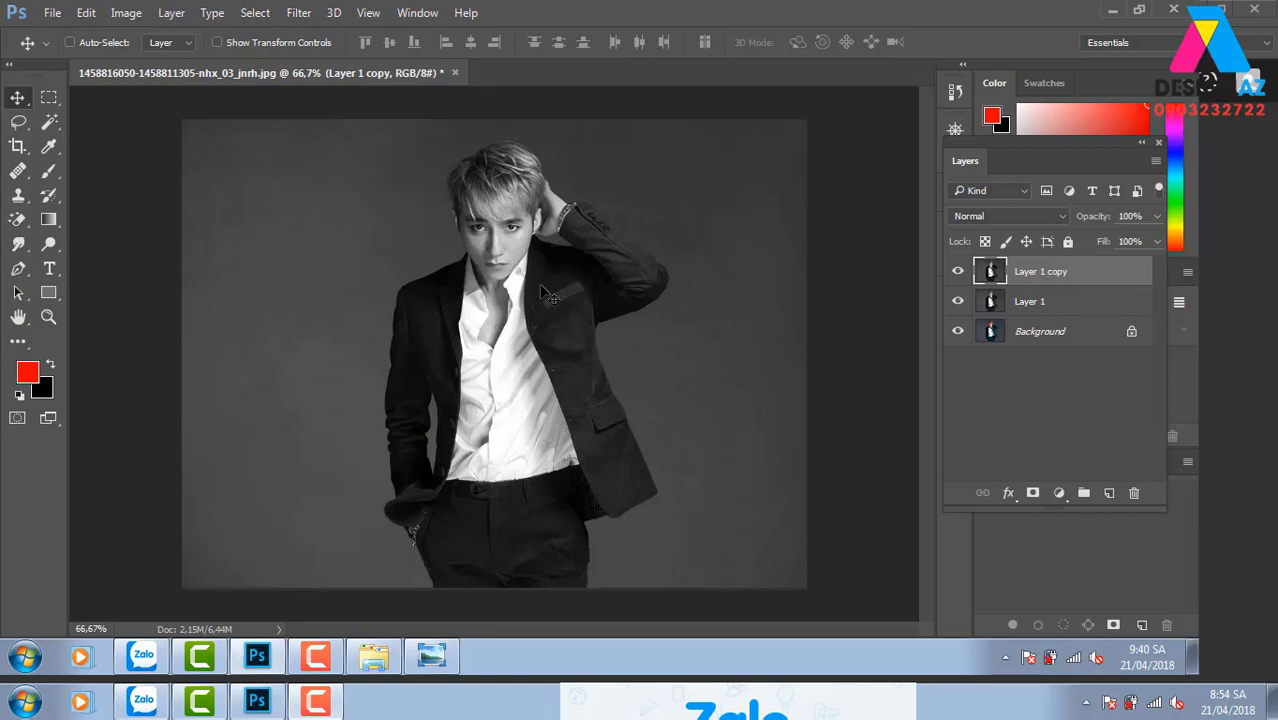
pyautogui.hotkey('ctrl', 'i')
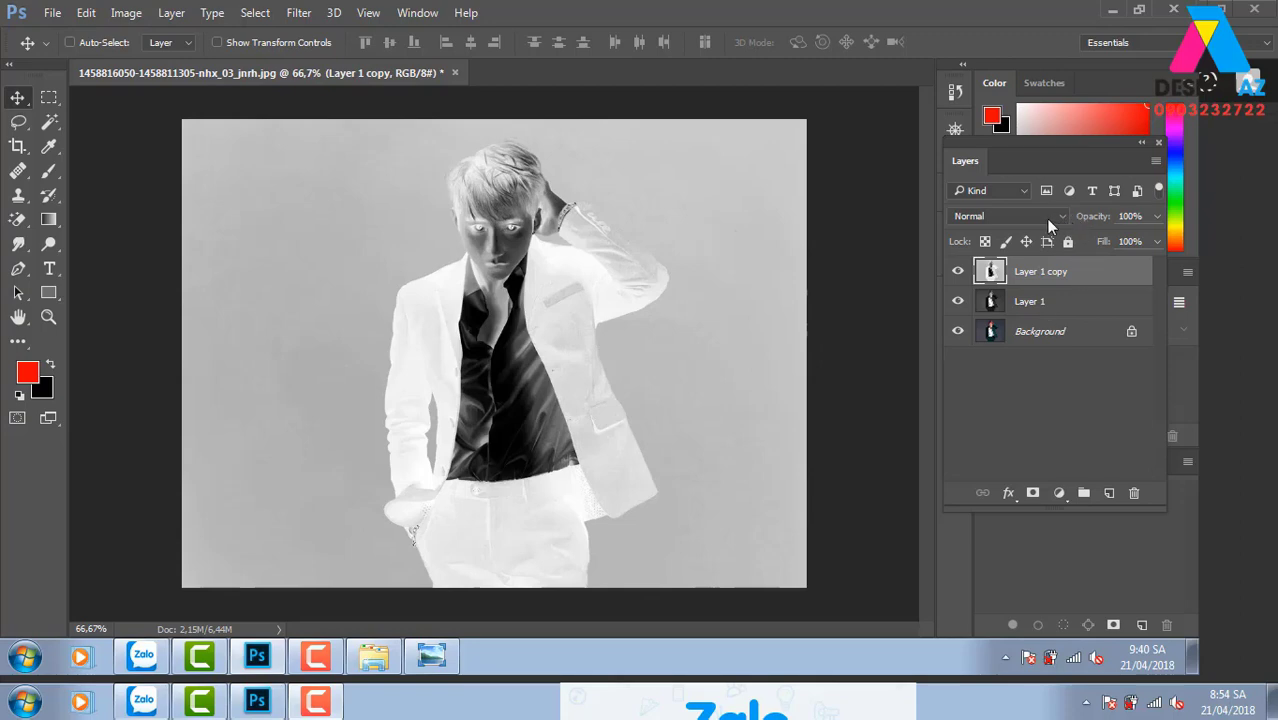
pyautogui.click(1046, 217)
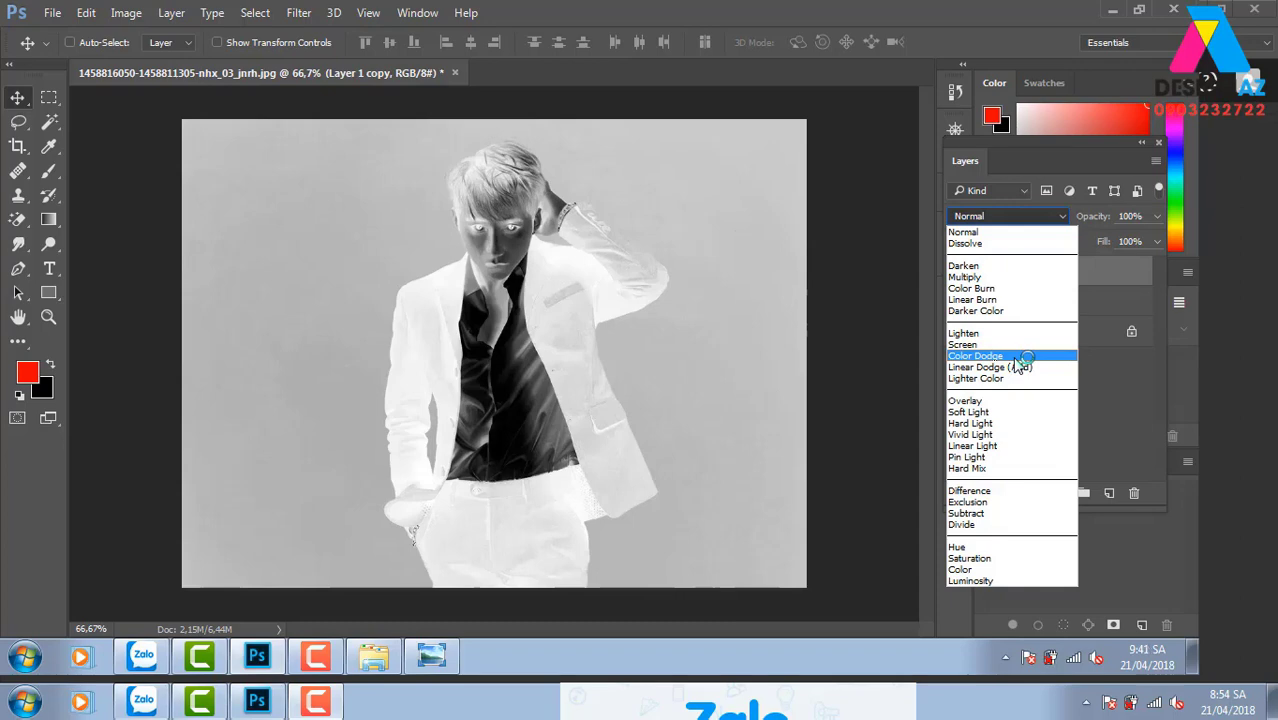
# Step: Blend the negative in Color Dodge, apply Minimum radius 1, and merge visible layers
pyautogui.click(1018, 358)
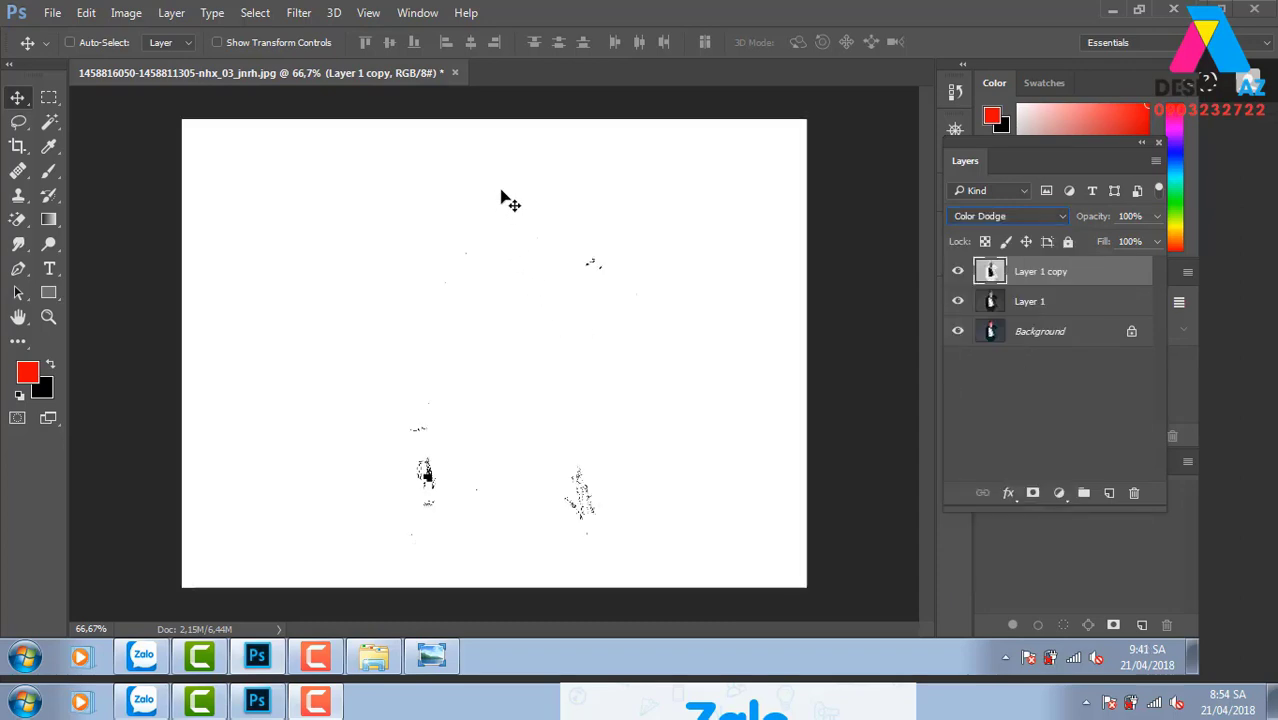
pyautogui.click(300, 13)
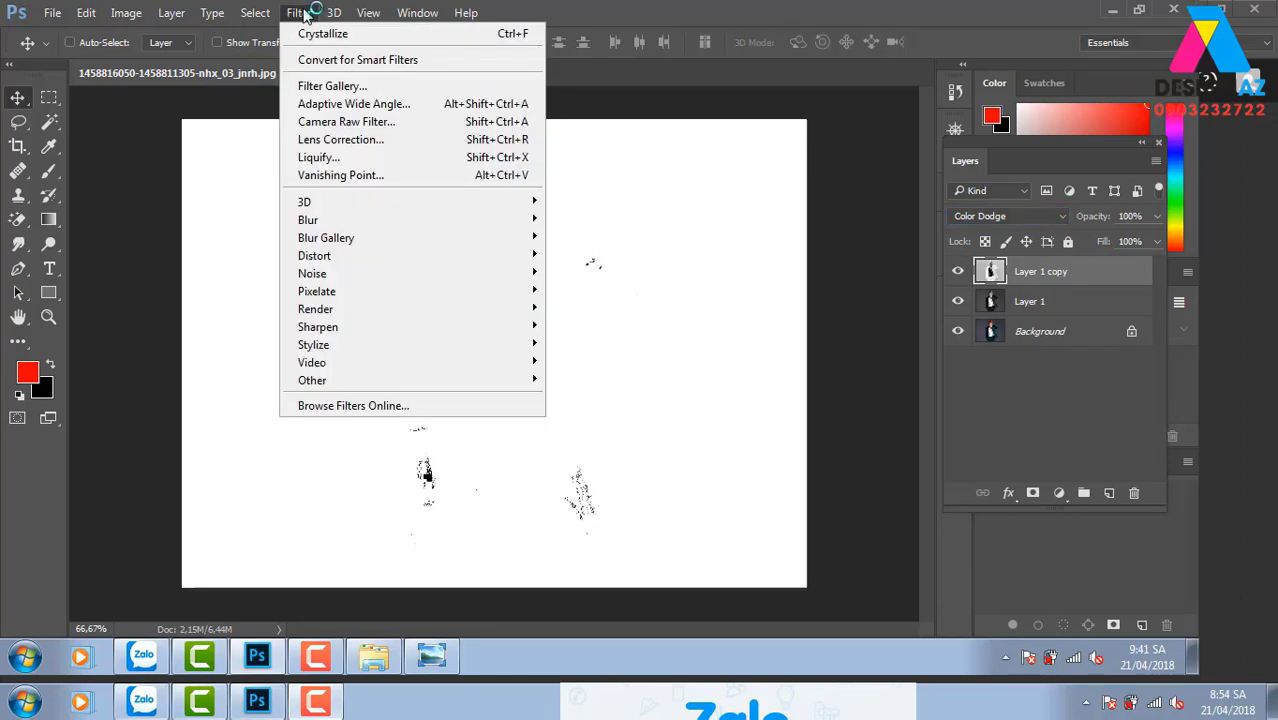
pyautogui.moveTo(312, 380)
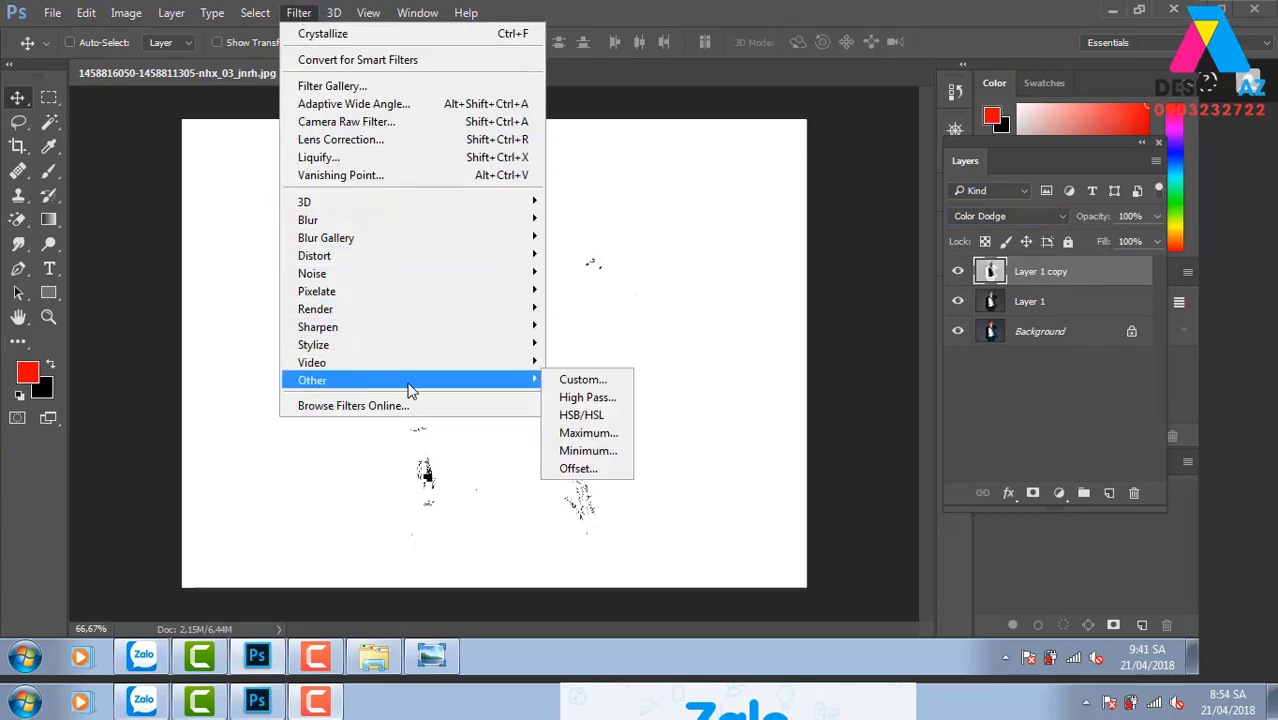
pyautogui.click(592, 453)
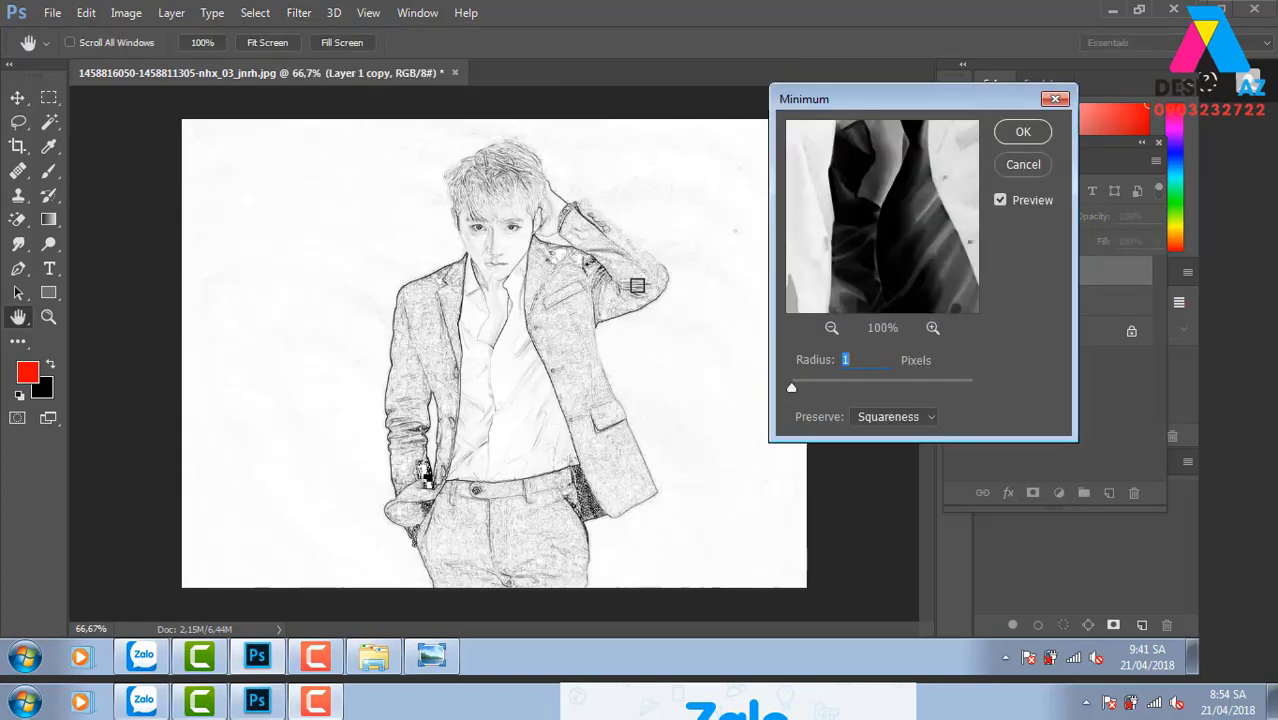
pyautogui.click(1021, 142)
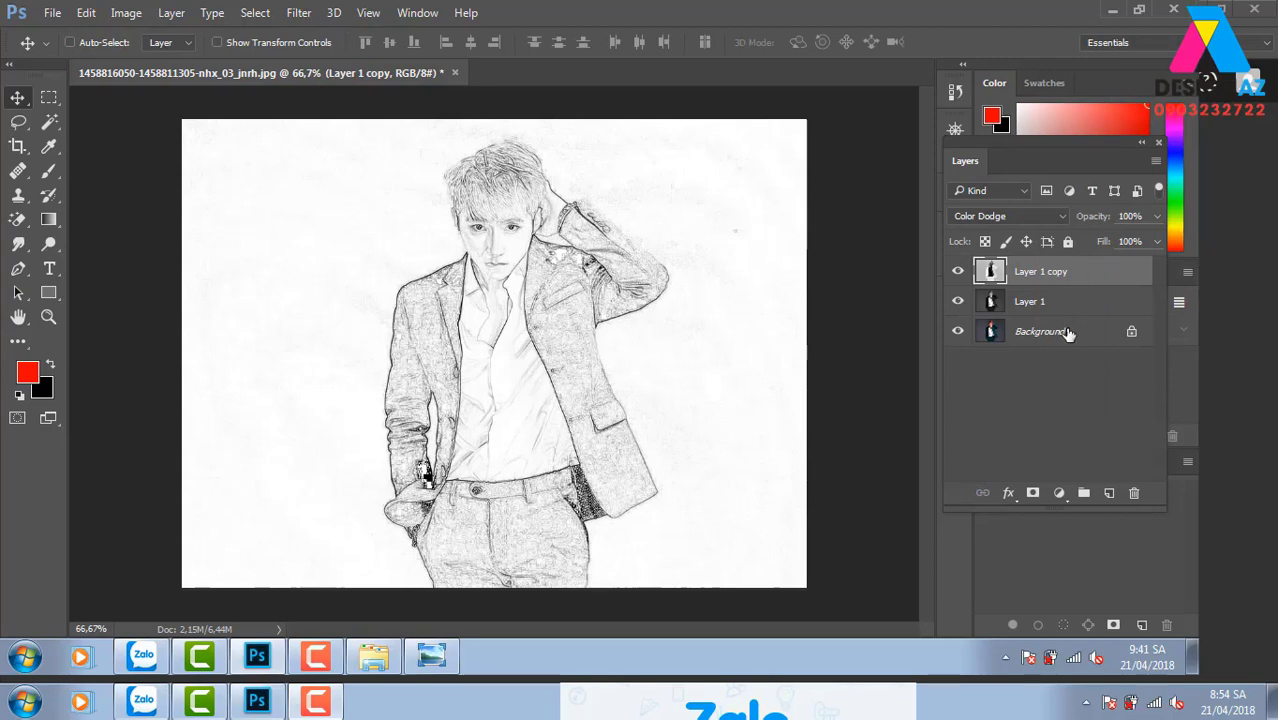
pyautogui.press('ctrl')
pyautogui.hotkey('ctrl', 'shift', 'e')
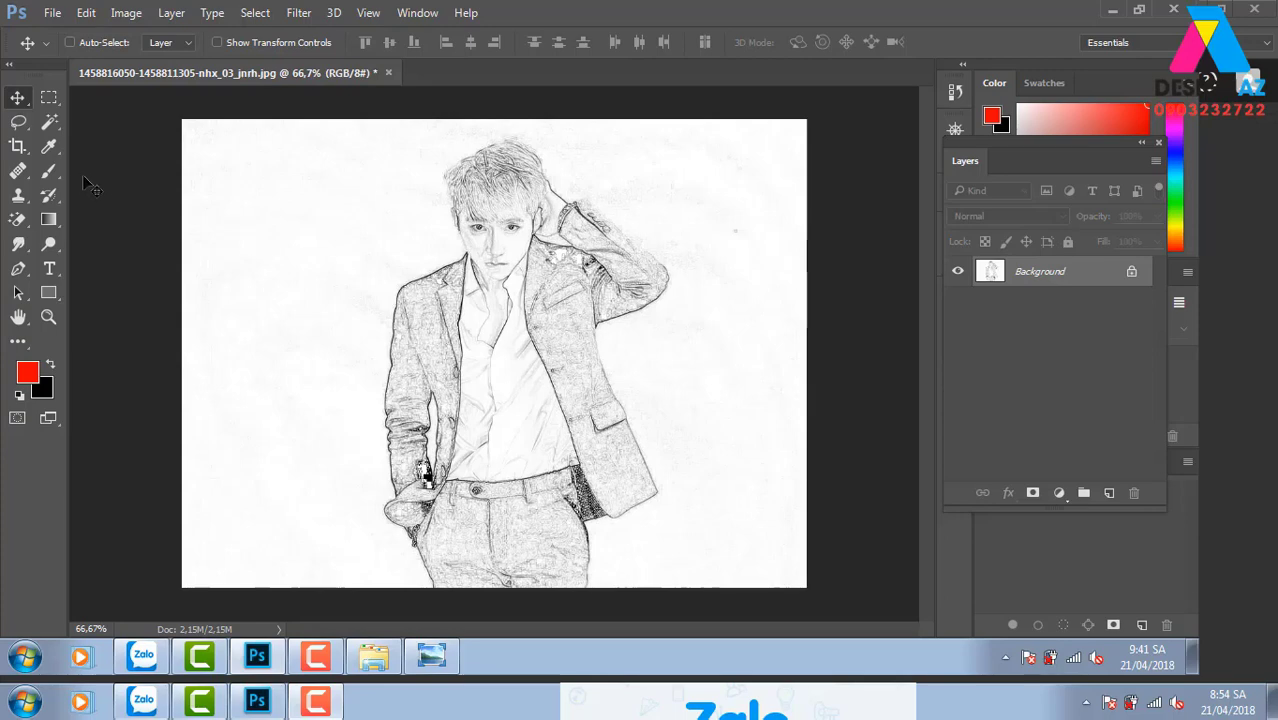
# Step: Paint the original colour diagonally through the figure's face and jacket with the History Brush
pyautogui.click(55, 196)
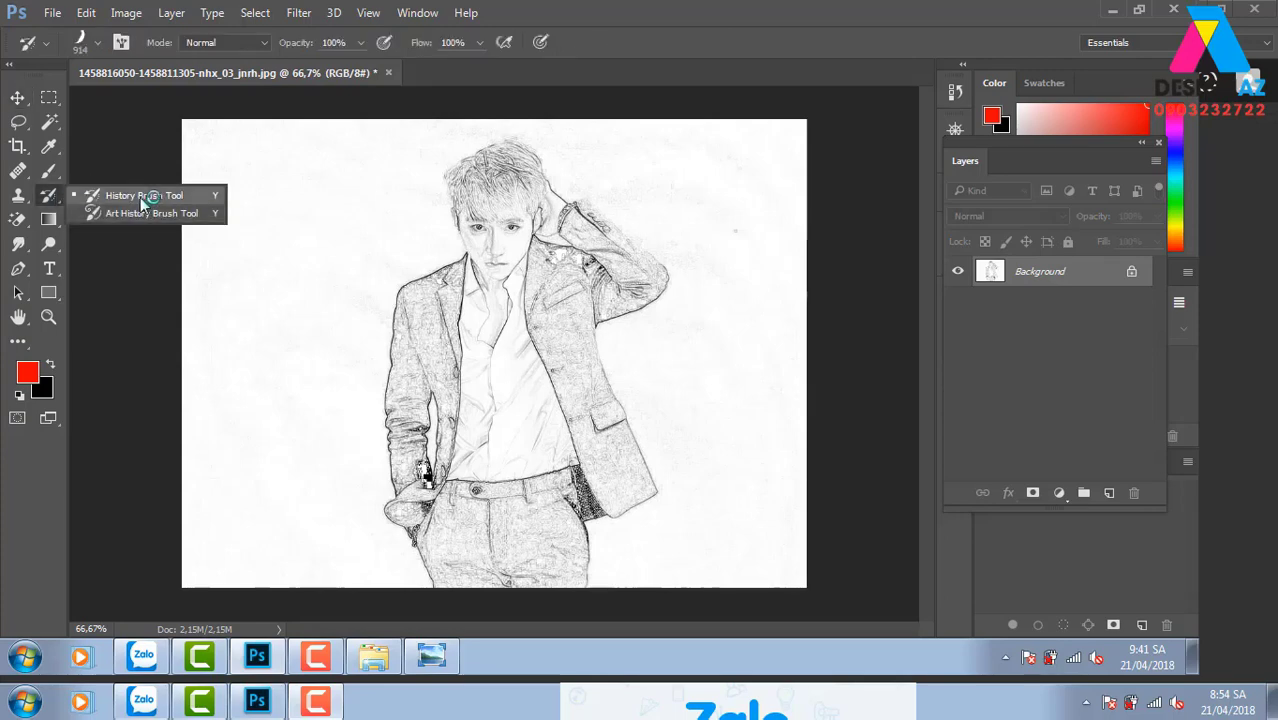
pyautogui.click(148, 213)
pyautogui.moveTo(470, 300); pyautogui.dragTo(390, 520)
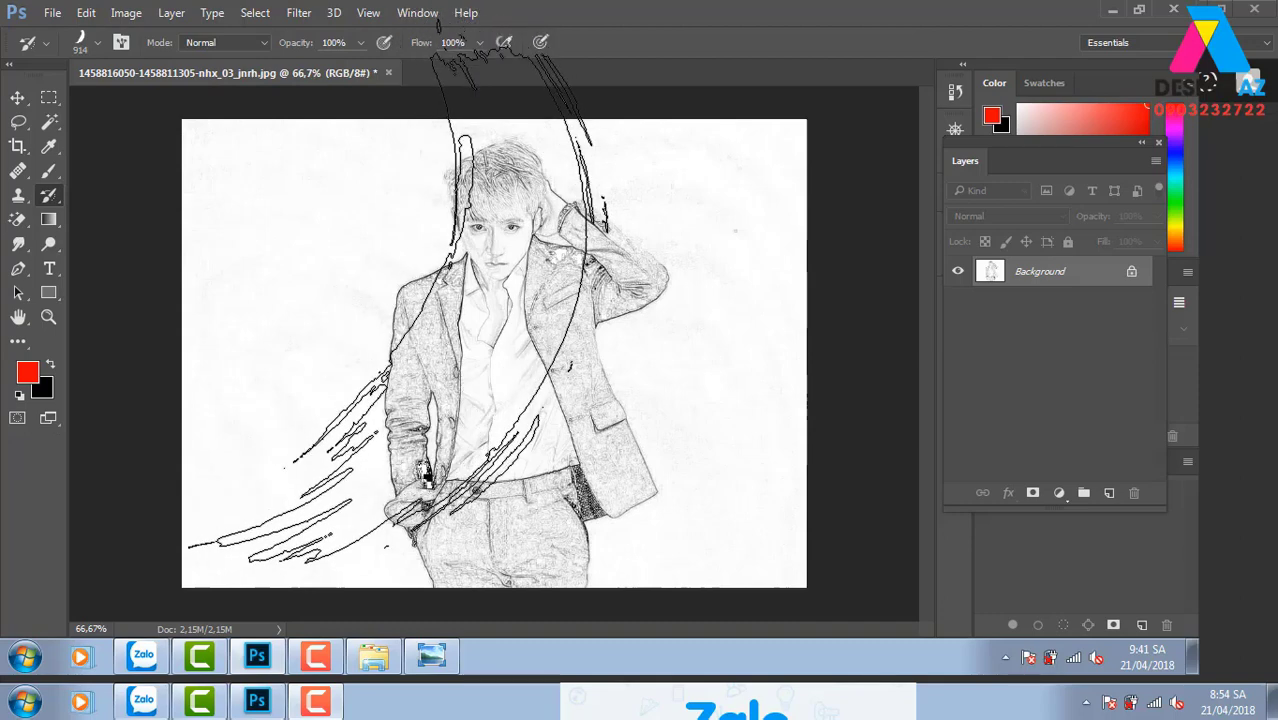
pyautogui.moveTo(395, 320); pyautogui.dragTo(385, 350)
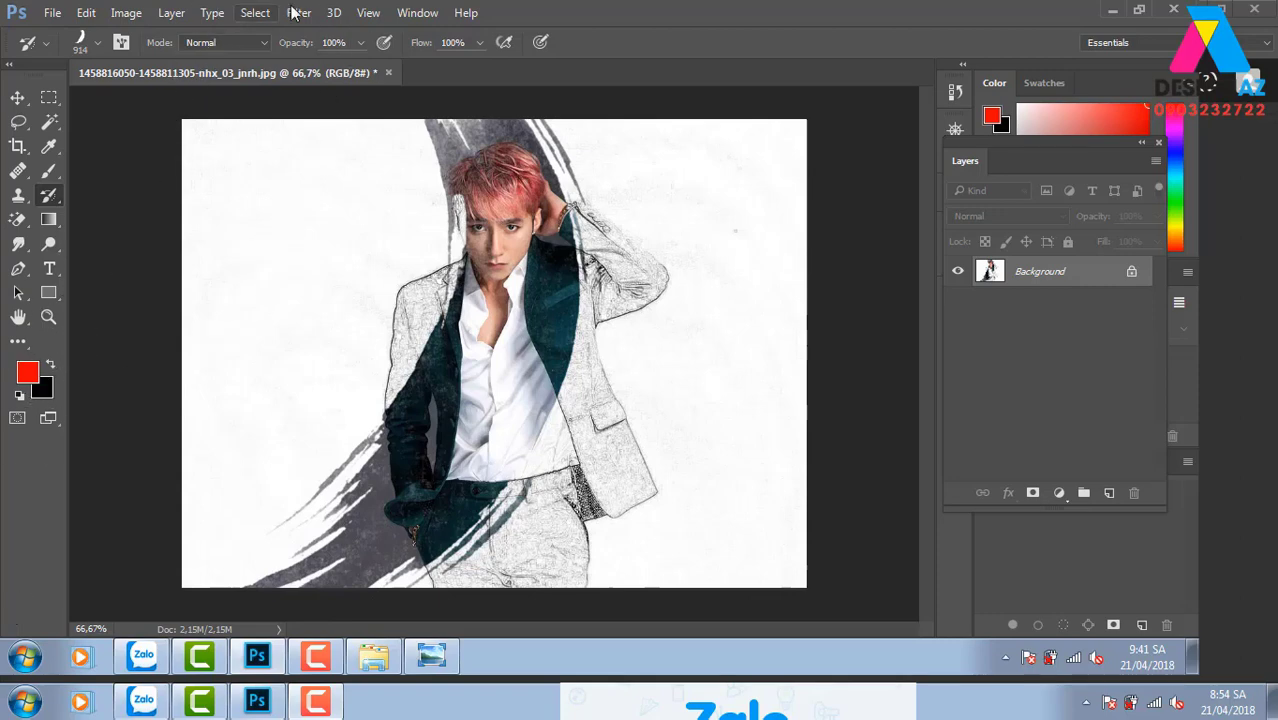
# Step: Lower the History Brush opacity to 55%, then undo a faint test stroke on the left
pyautogui.click(361, 43)
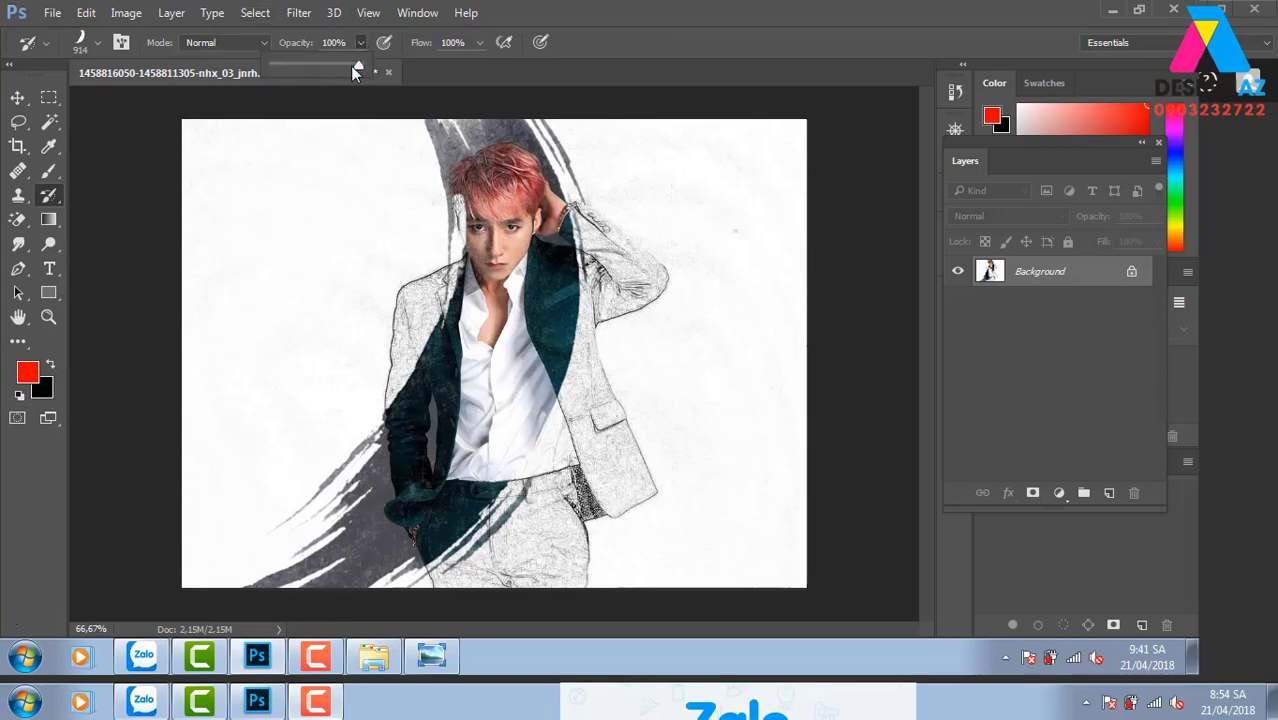
pyautogui.moveTo(357, 67); pyautogui.dragTo(320, 66)
pyautogui.click(250, 310)
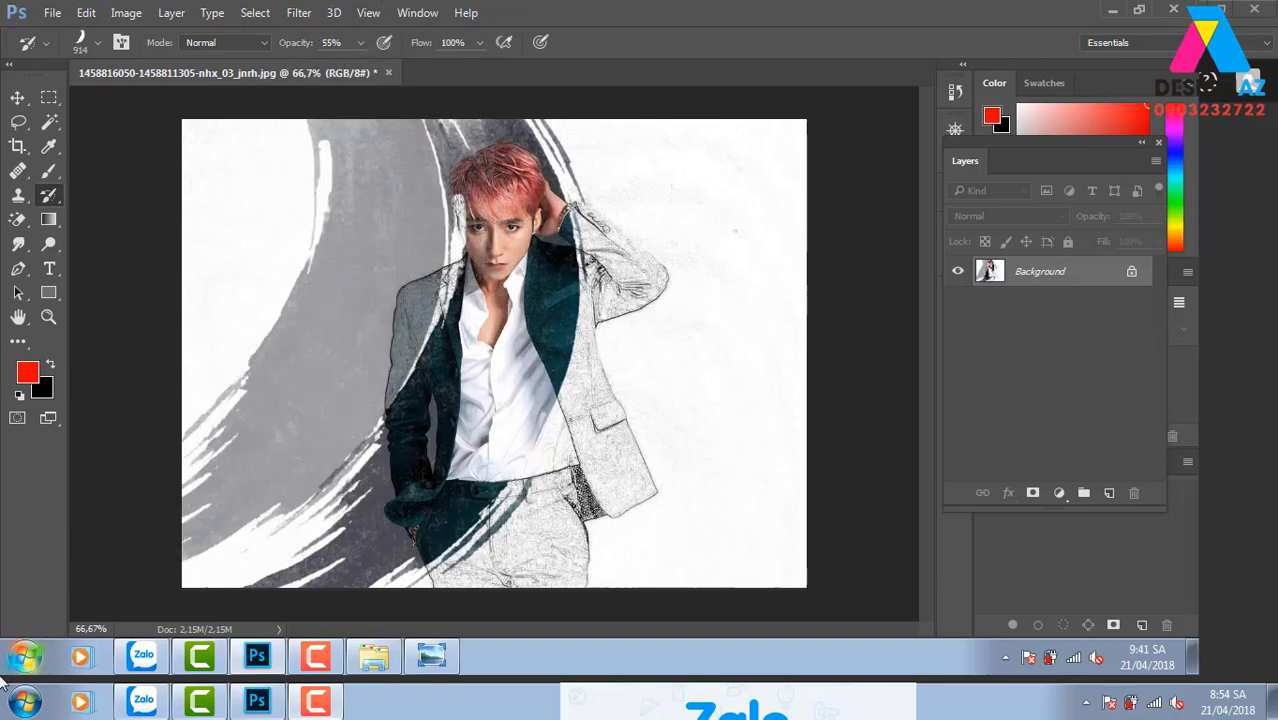
pyautogui.hotkey('ctrl', 'z')
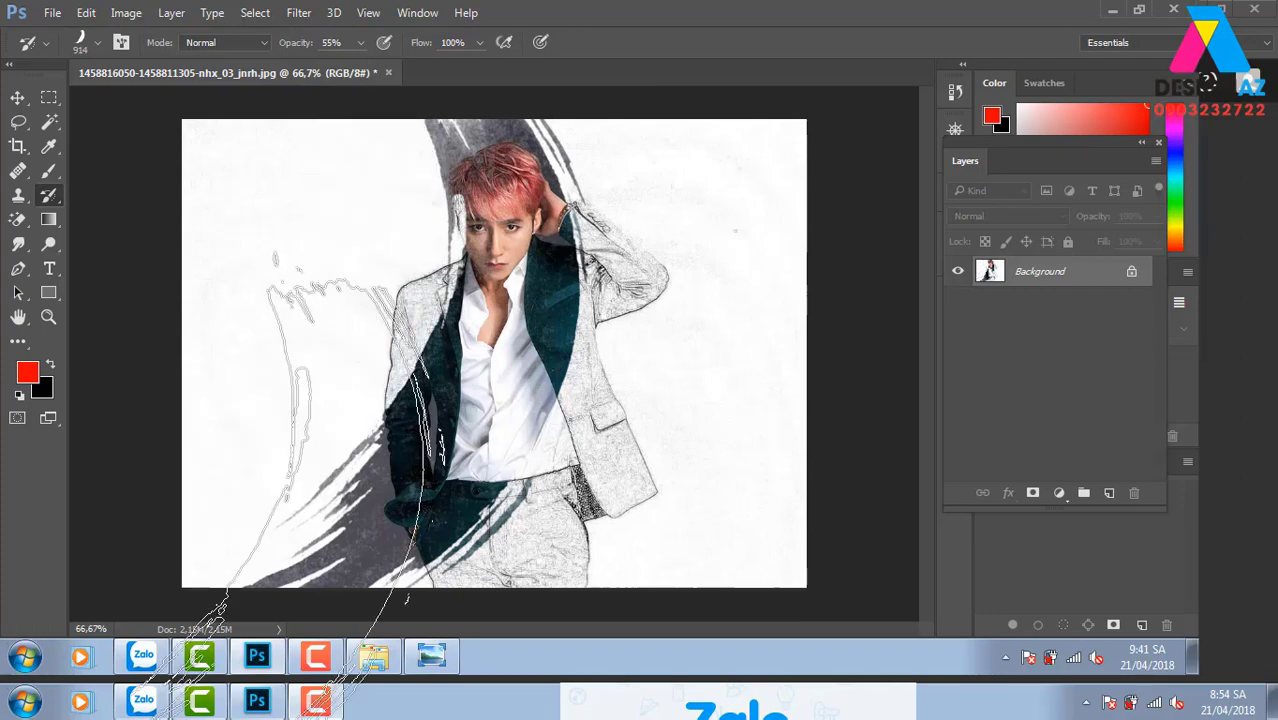